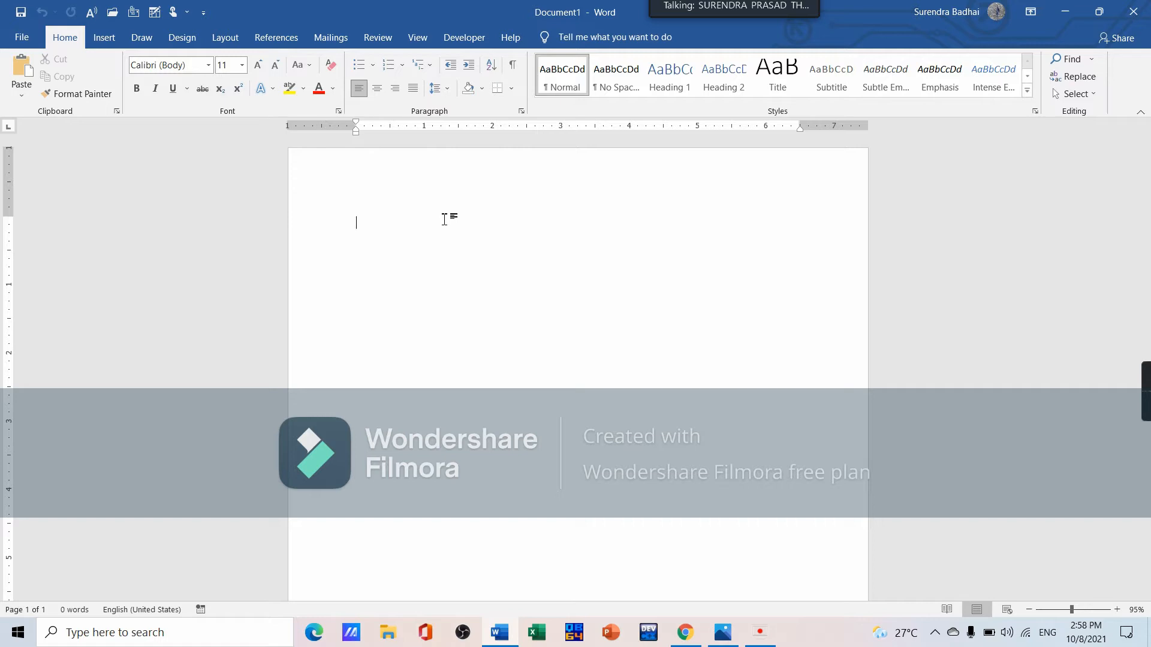
- Examine the layouts offered in the SmartArt graphic categories, from List and Process through Pyramid, and leave without inserting one
left_click(105, 43)
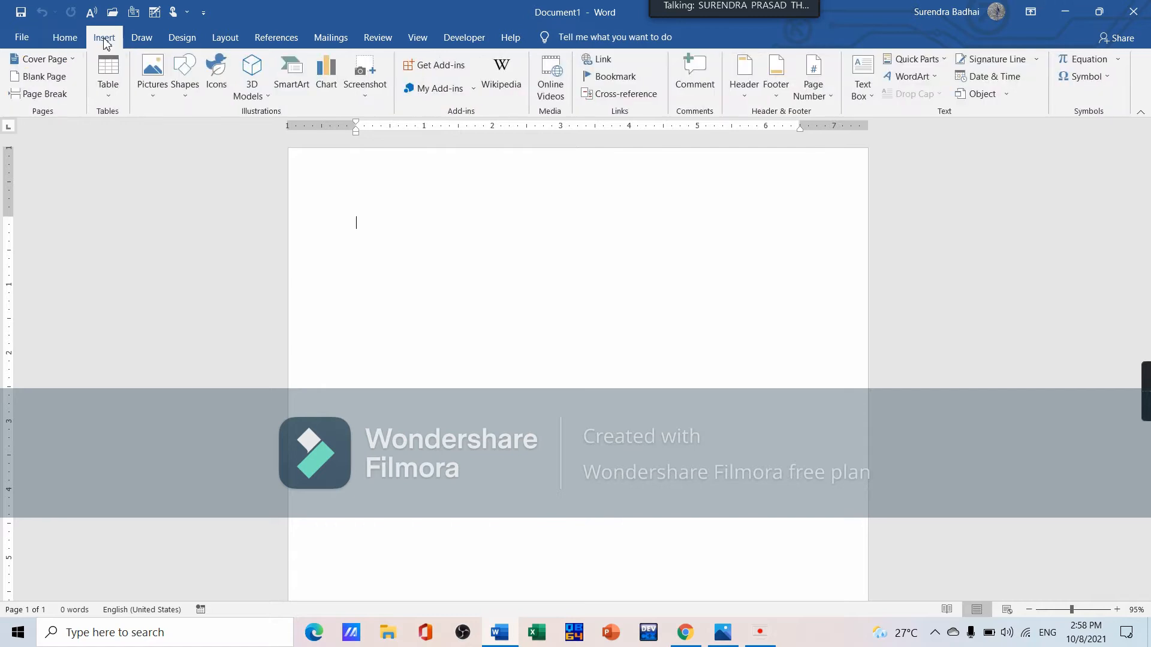
left_click(301, 84)
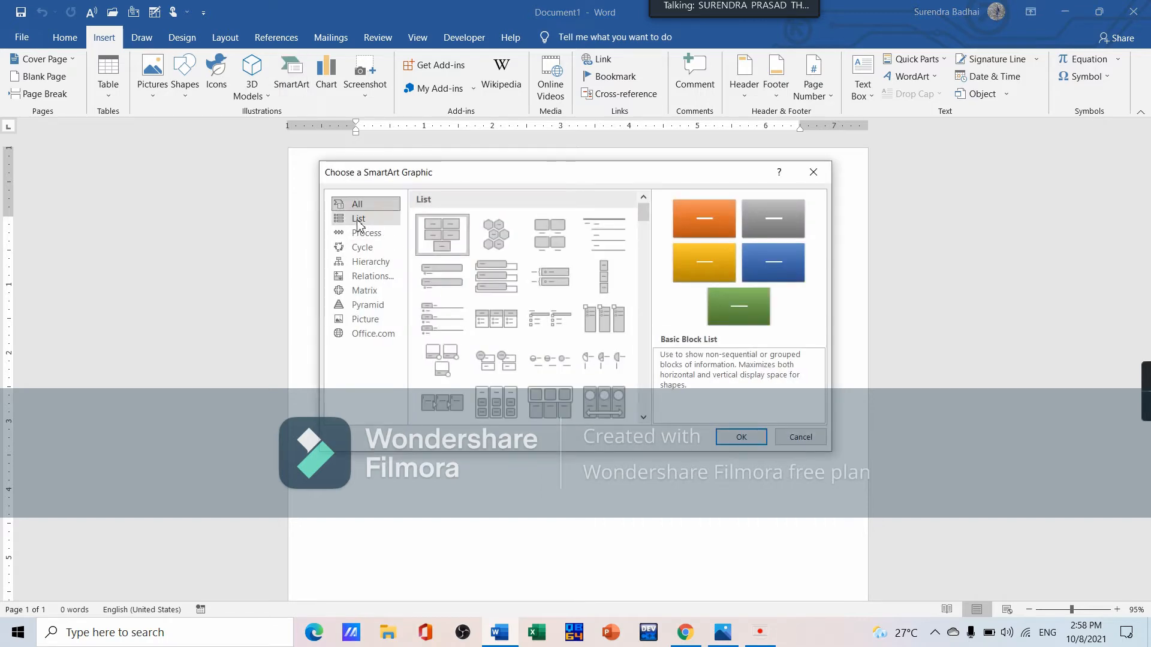
left_click(357, 219)
left_click(365, 233)
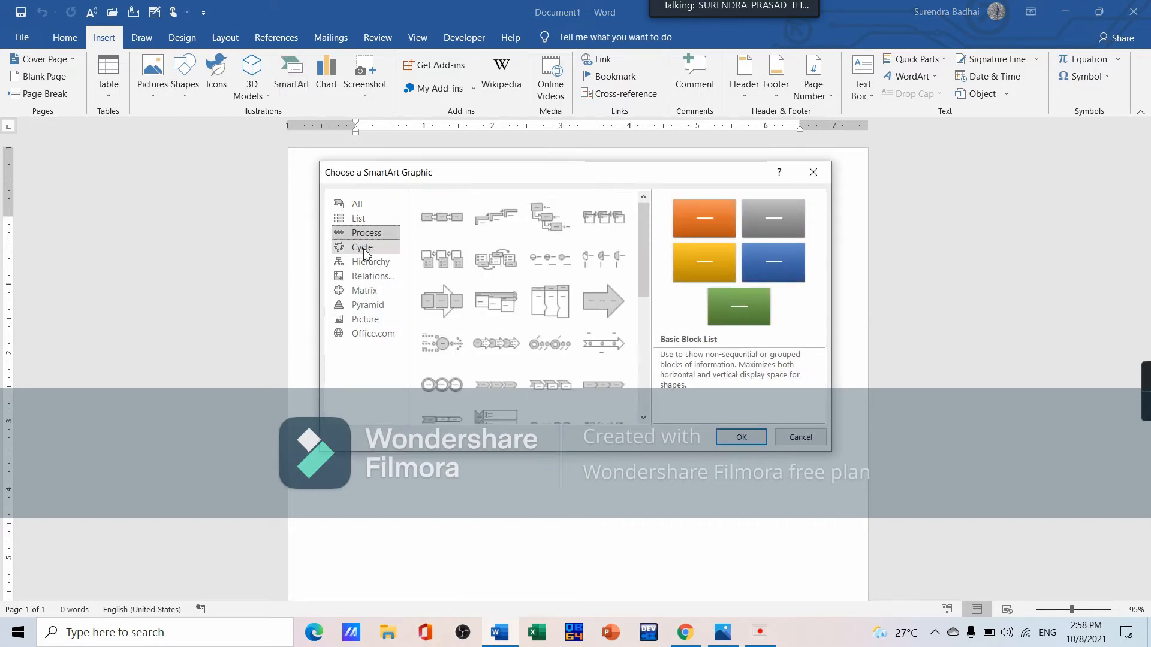
left_click(365, 249)
left_click(367, 263)
left_click(368, 276)
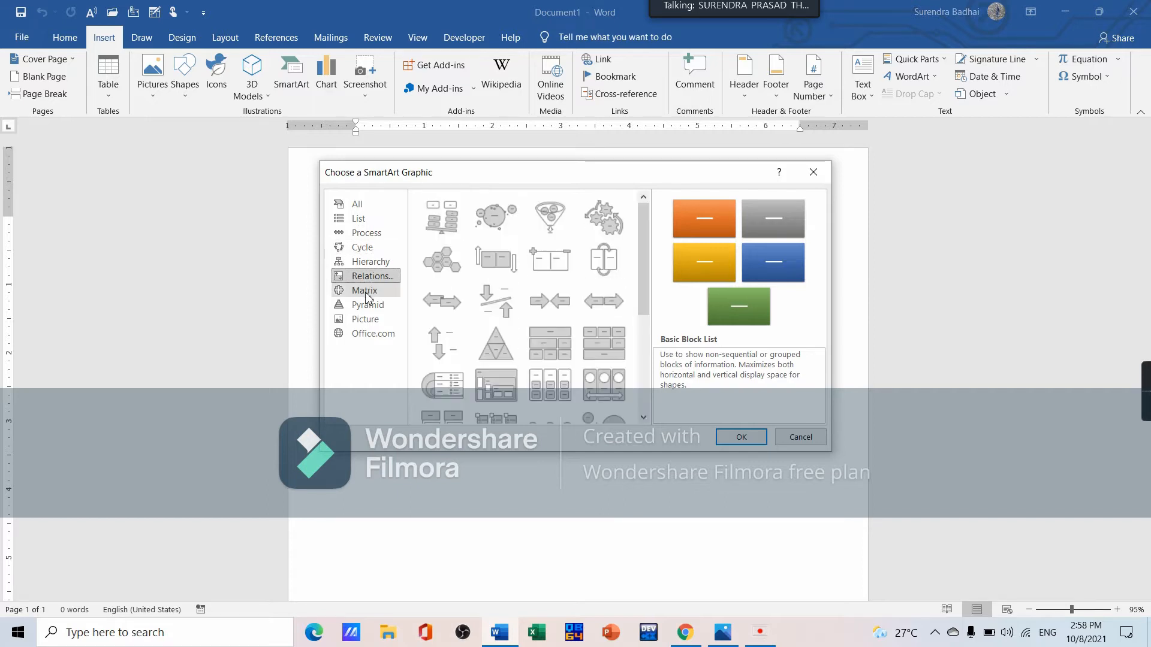
left_click(365, 292)
left_click(367, 305)
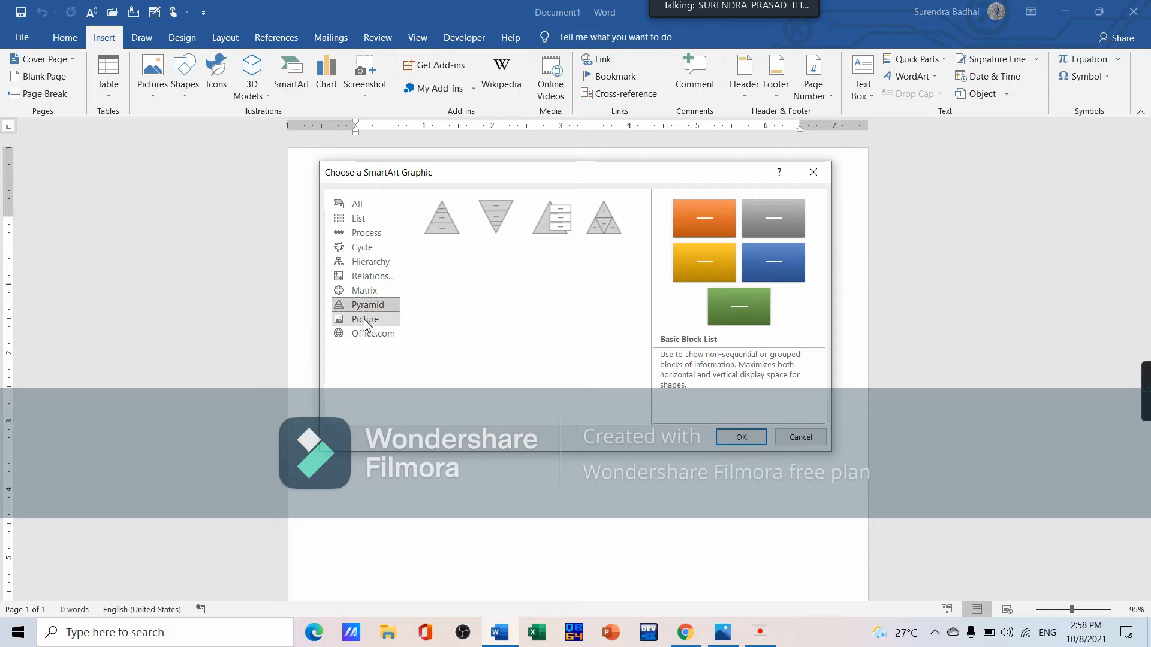
left_click(360, 220)
left_click(364, 233)
left_click(362, 247)
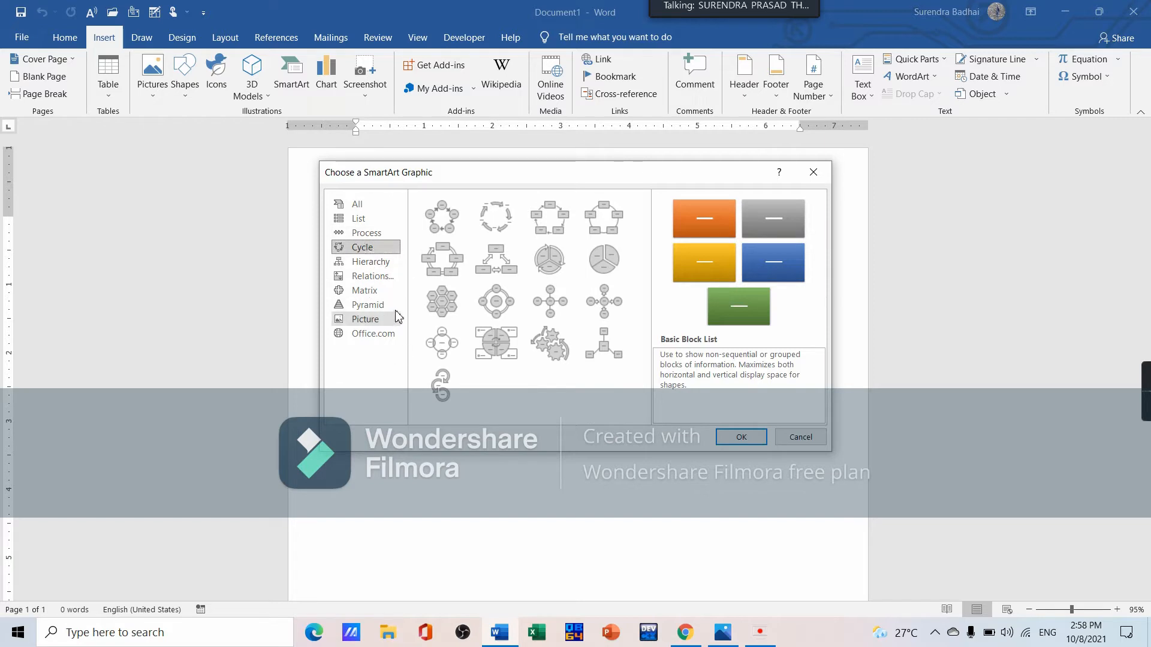
key("Escape")
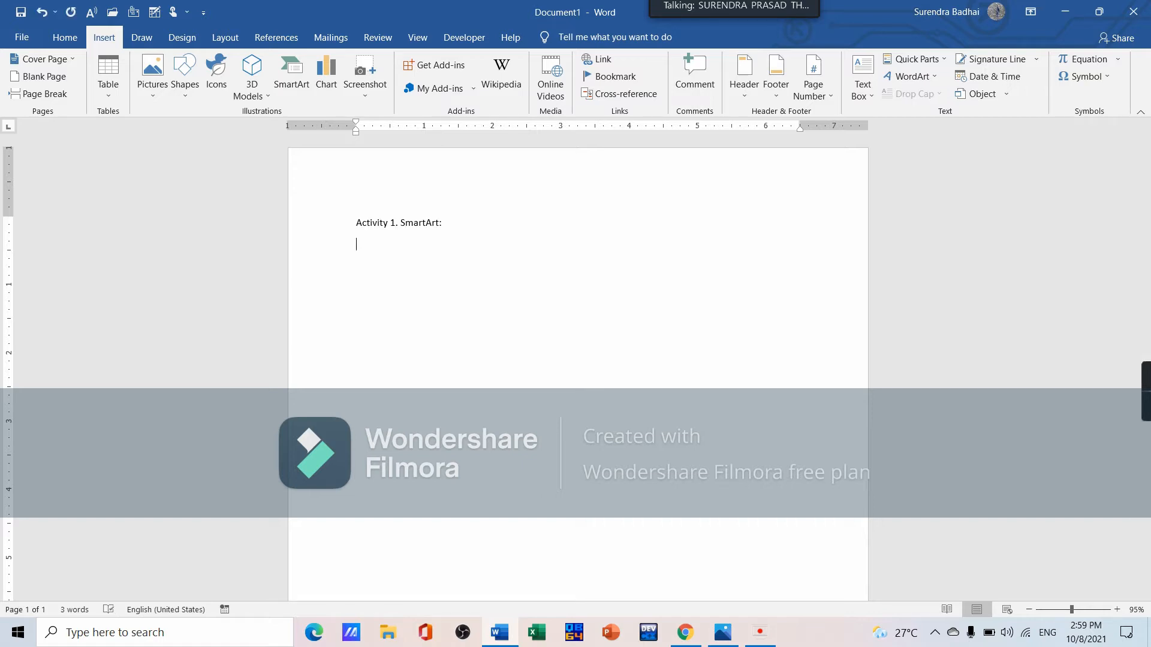
- Add the lettered item "a. List:" on the line below the "Activity 1. SmartArt:" heading
type("1")
key("BackSpace")
type("a. list:")
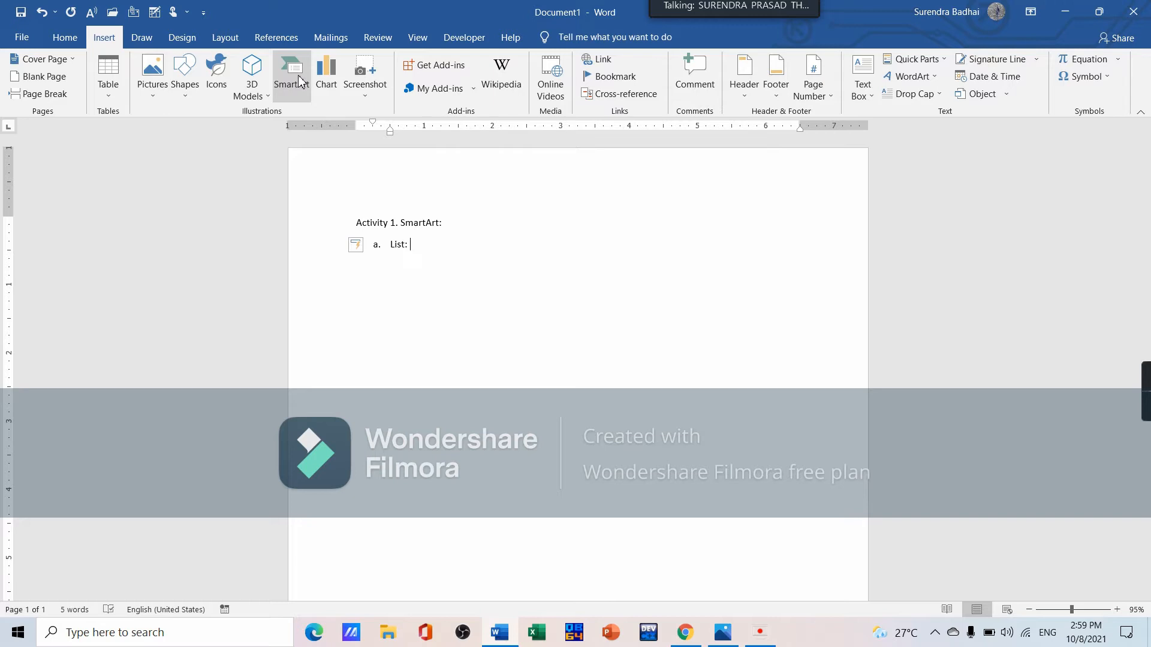
- Insert a Vertical Picture Accent List SmartArt graphic from the List category after the "List:" item
left_click(291, 75)
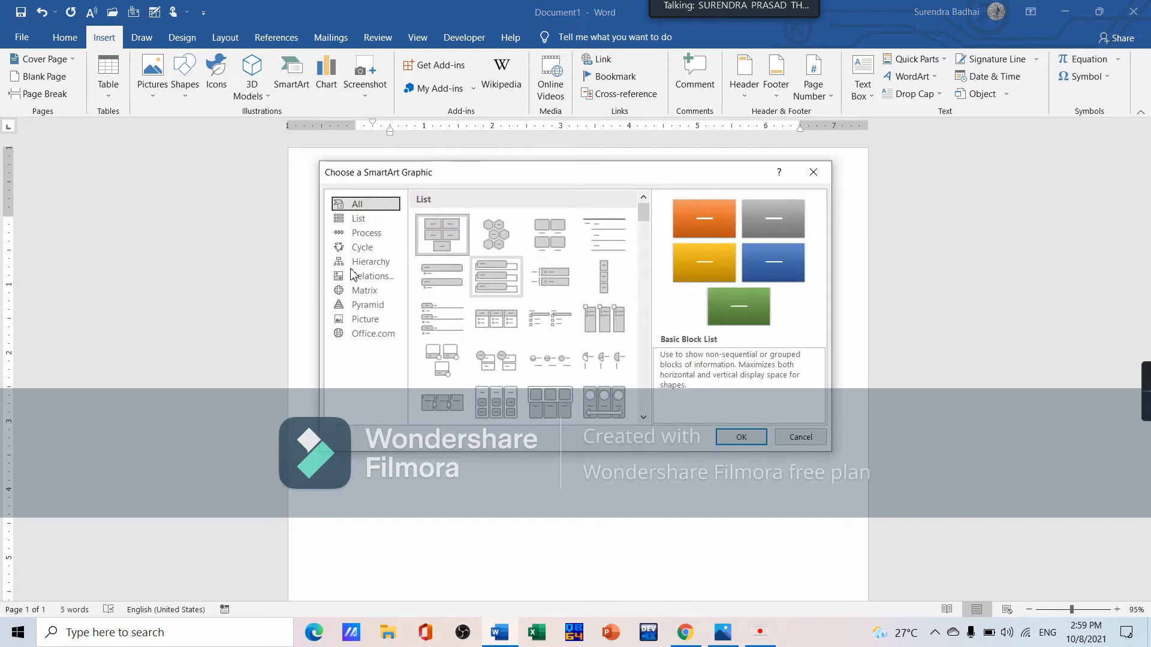
left_click(358, 219)
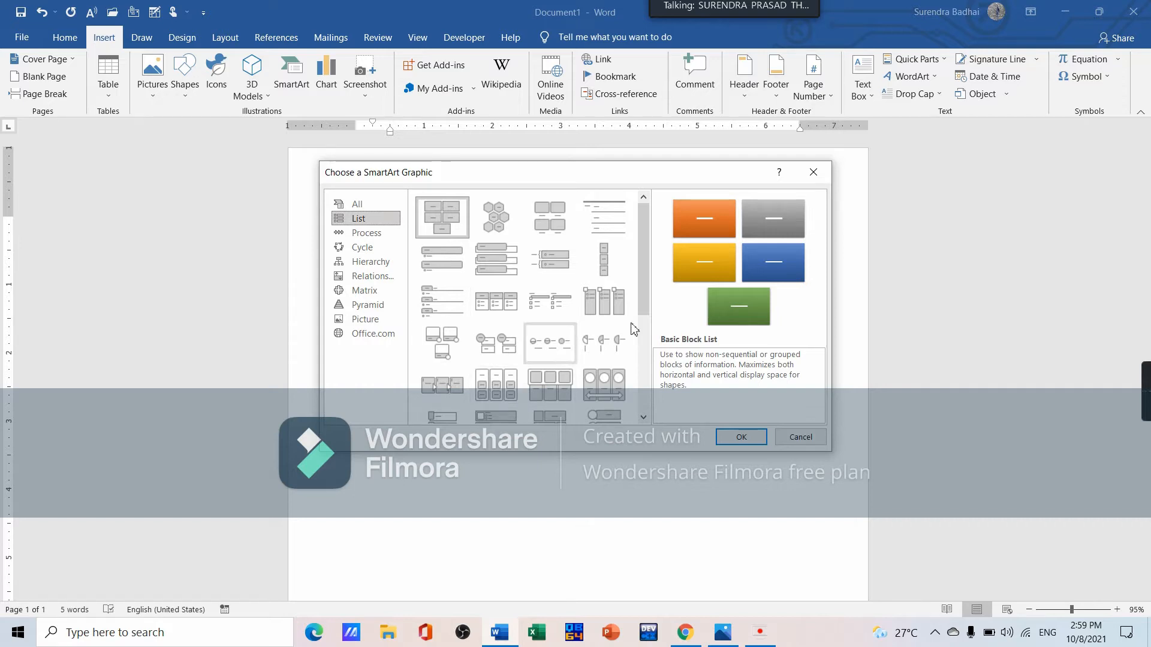
scroll(586, 334, "down", 5)
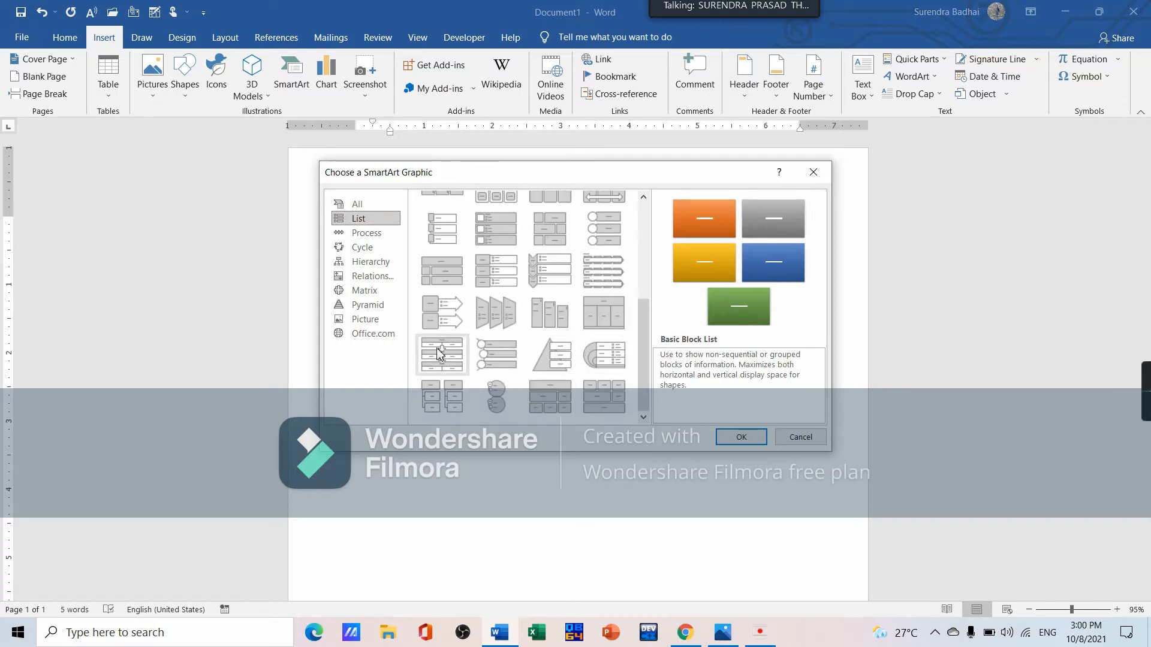
left_click(610, 223)
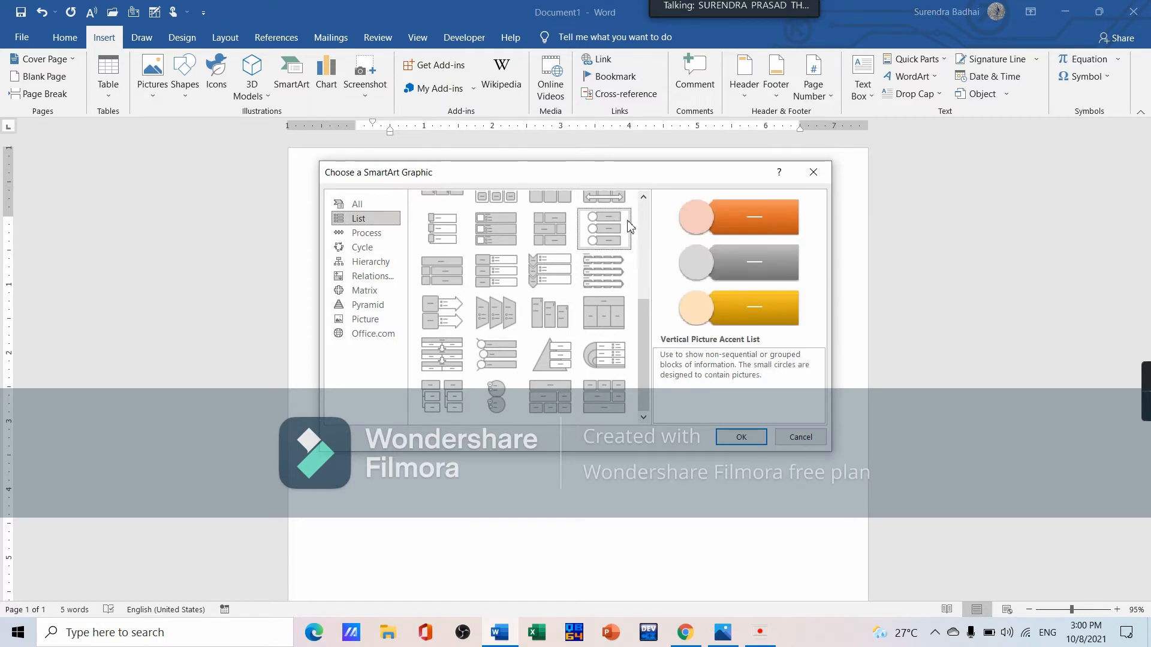
left_click(501, 225)
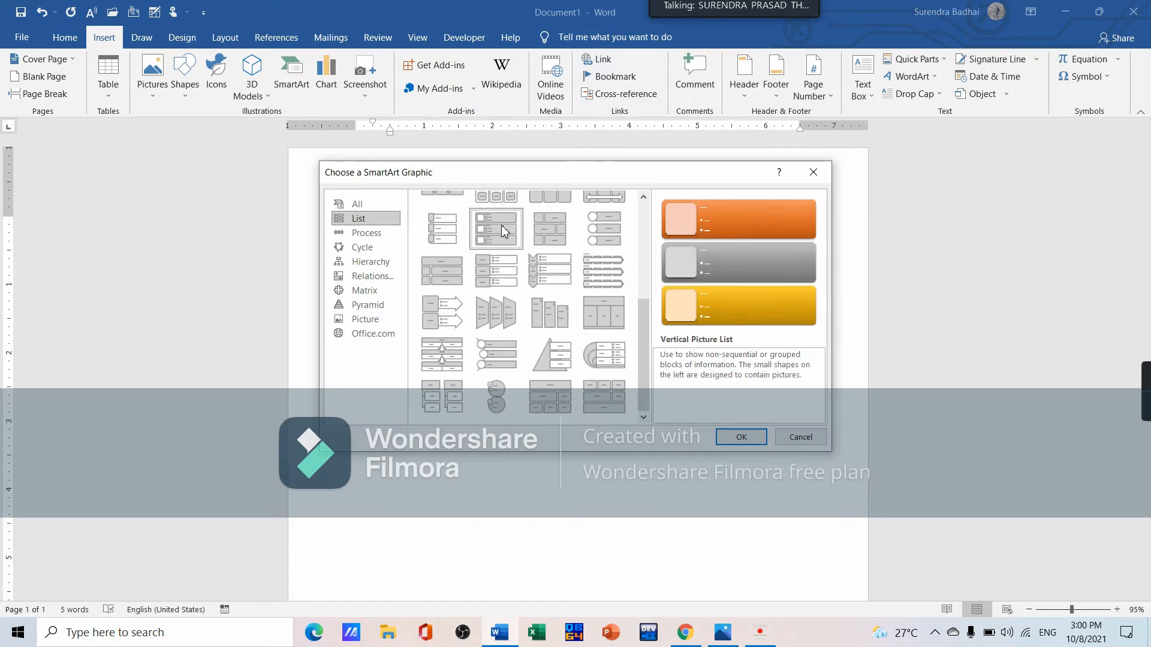
left_click(608, 232)
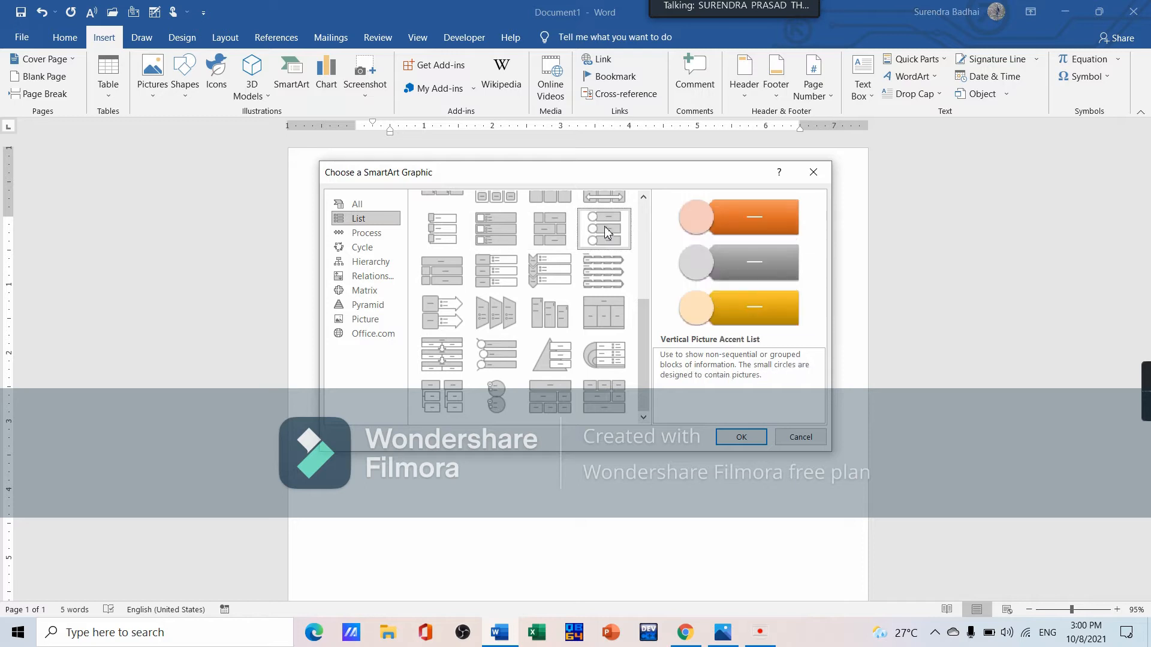
left_click(739, 437)
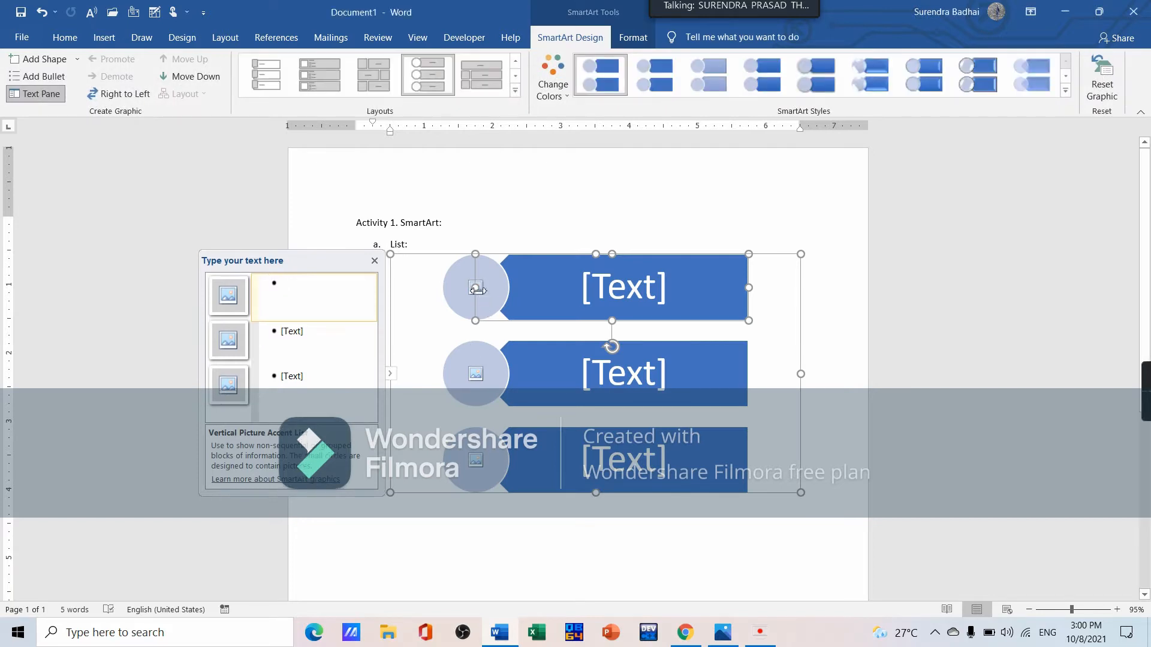
left_click(468, 290)
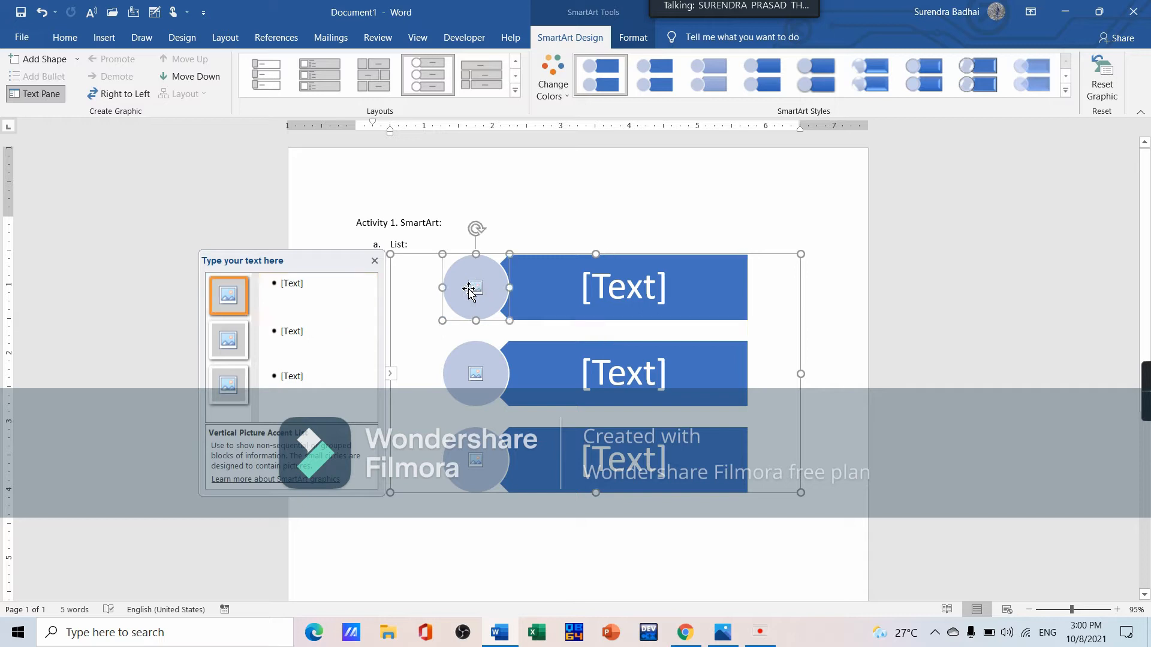
left_click(474, 289)
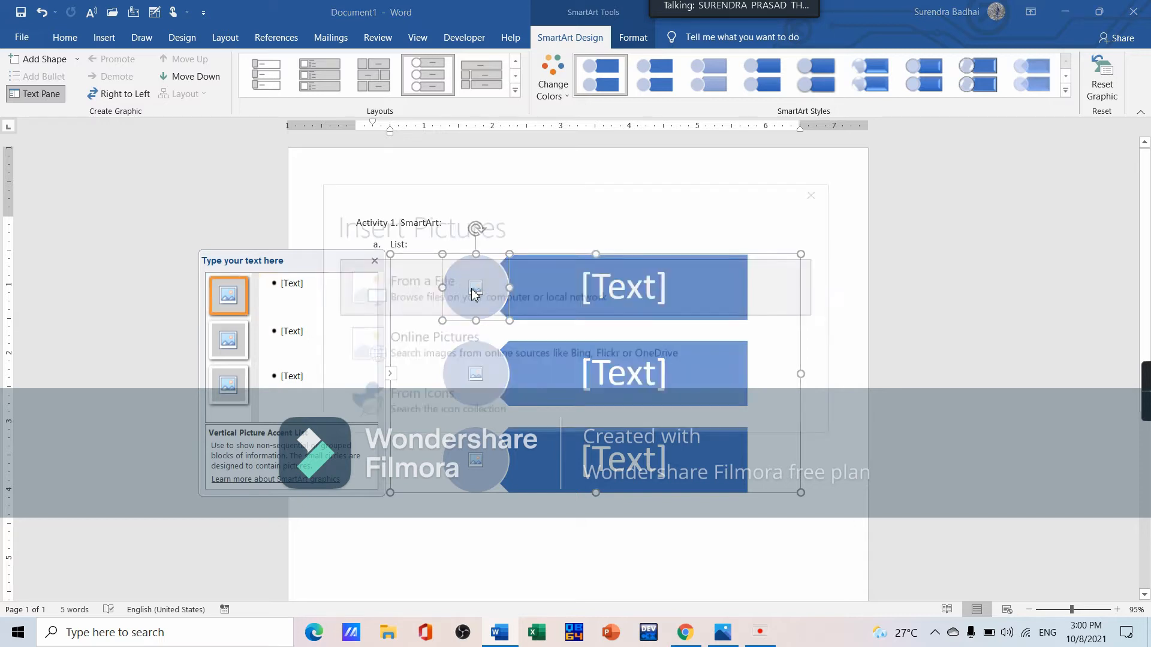
left_click(416, 285)
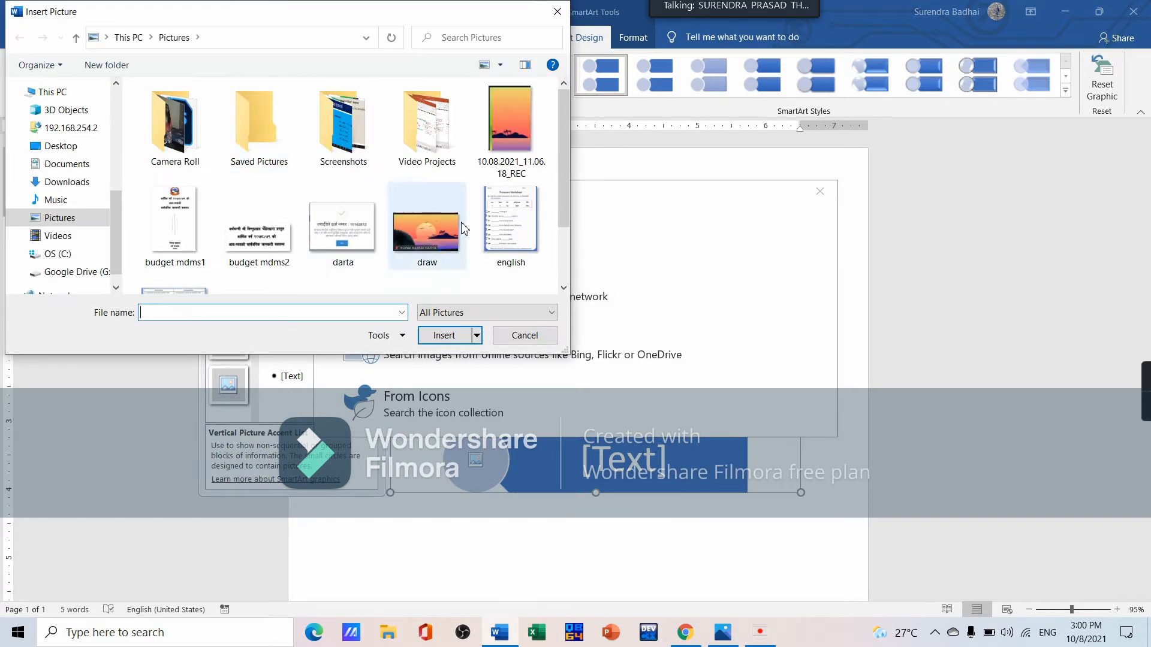
left_click(65, 148)
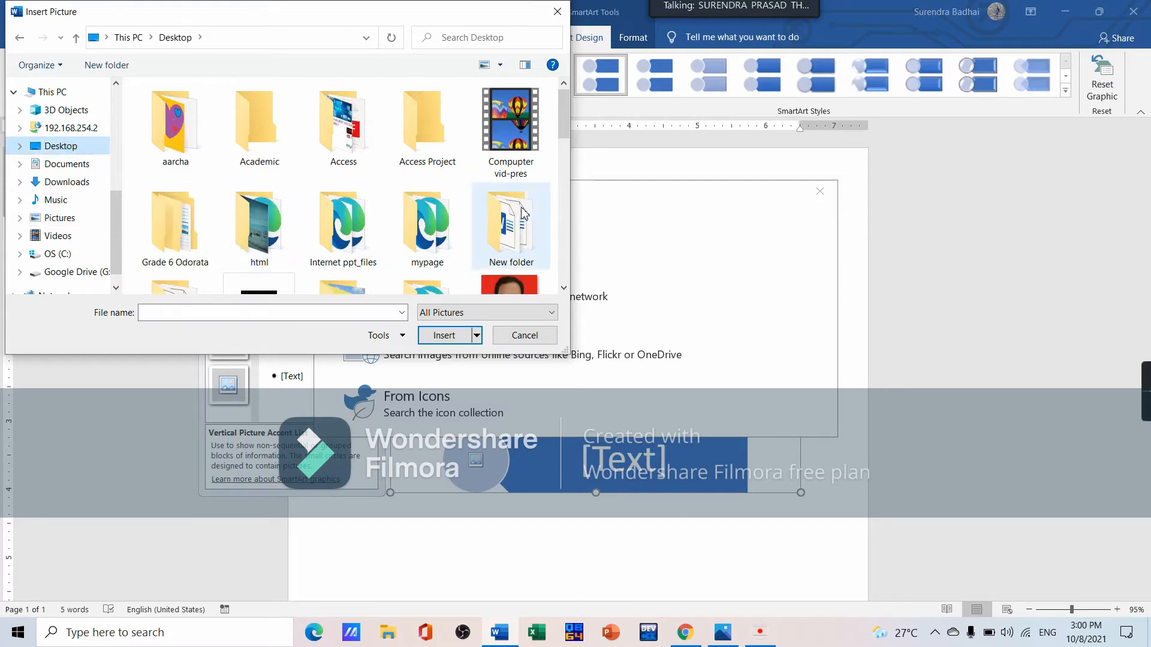
scroll(518, 206, "down", 5)
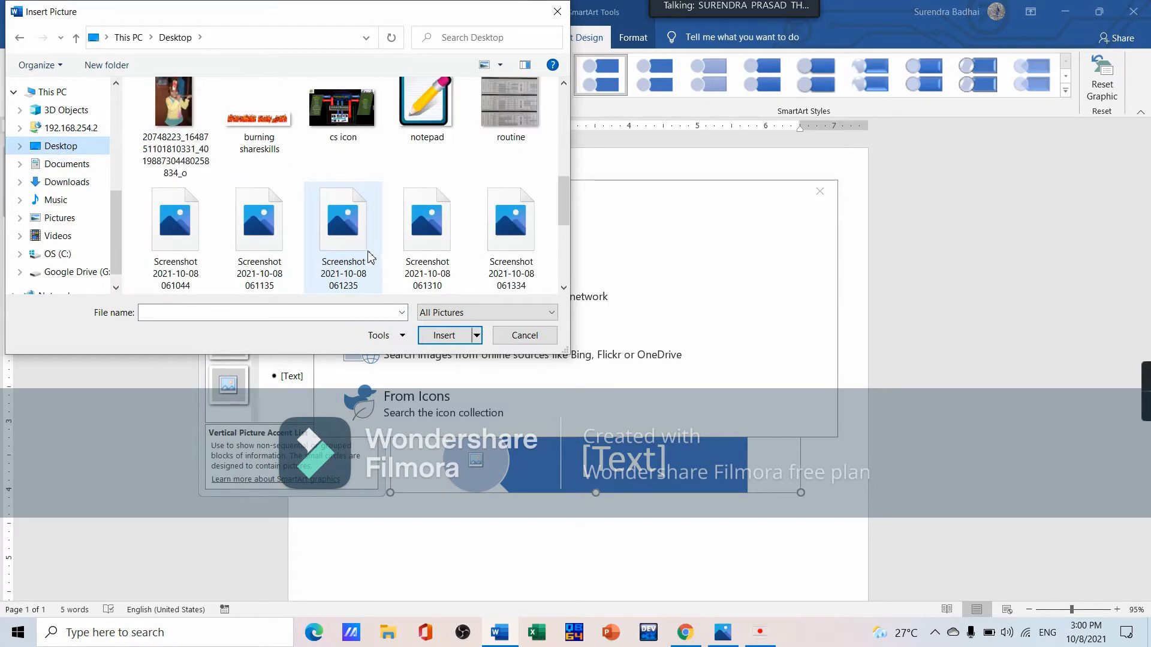
left_click(198, 237)
left_click(451, 340)
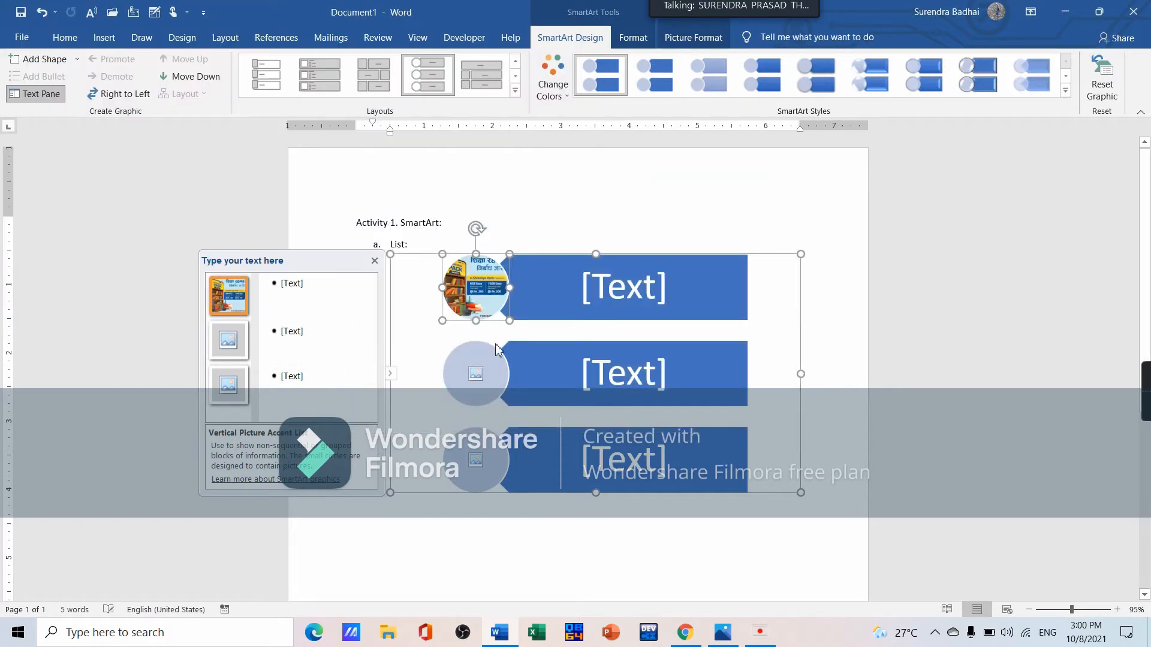
left_click(475, 373)
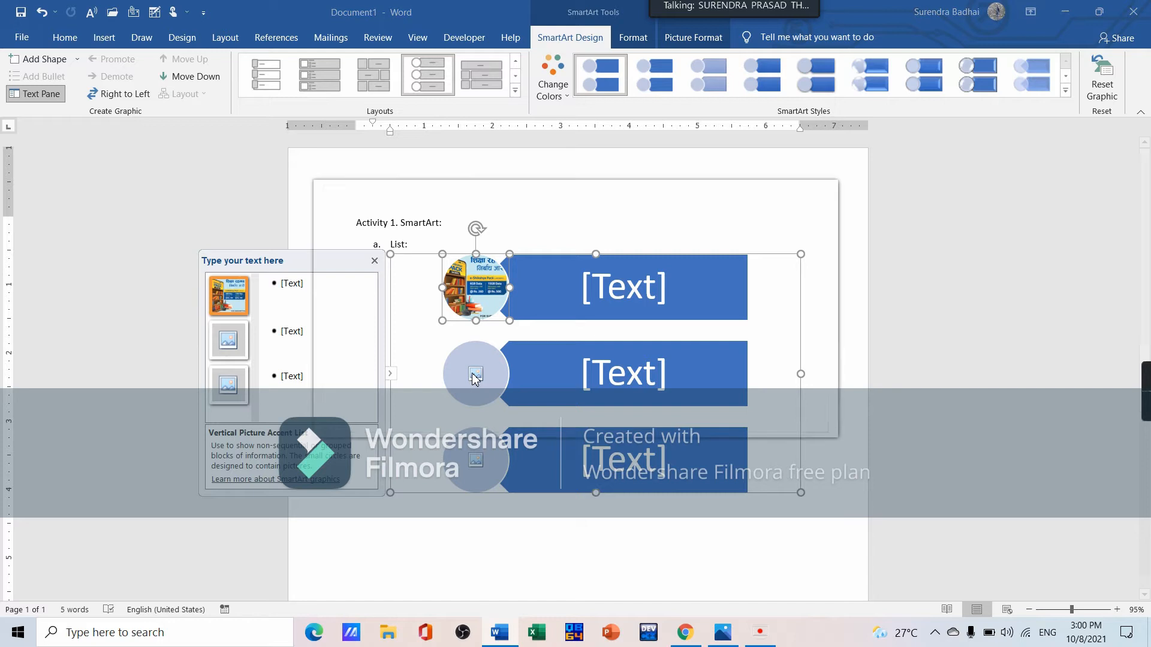
left_click(404, 288)
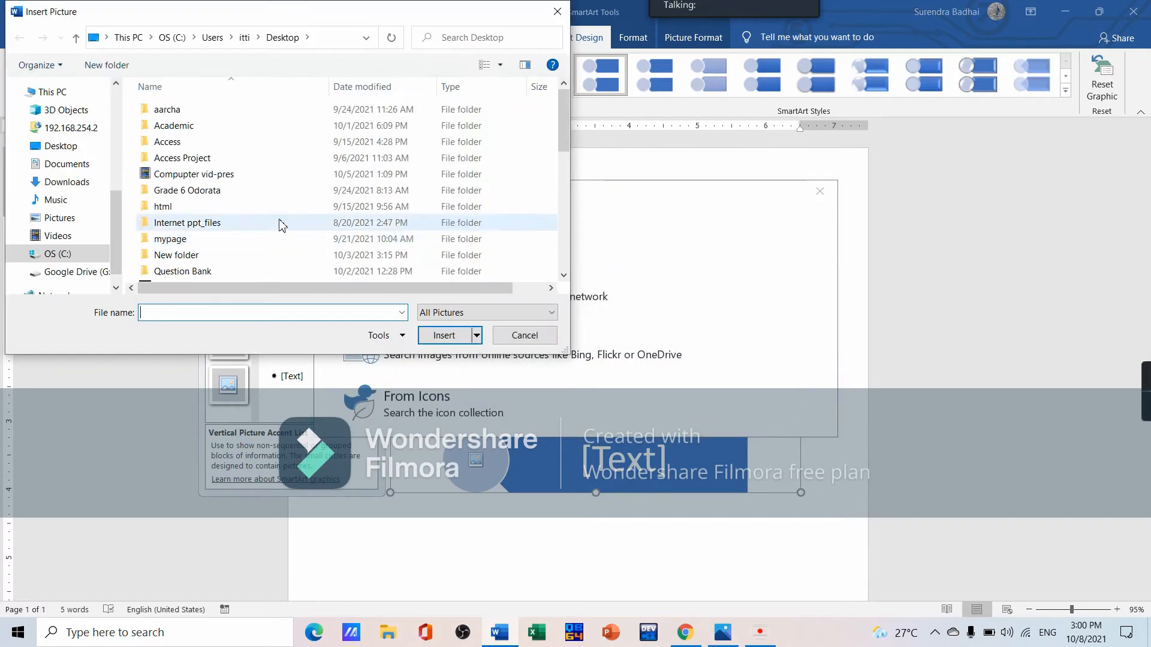
left_click(59, 147)
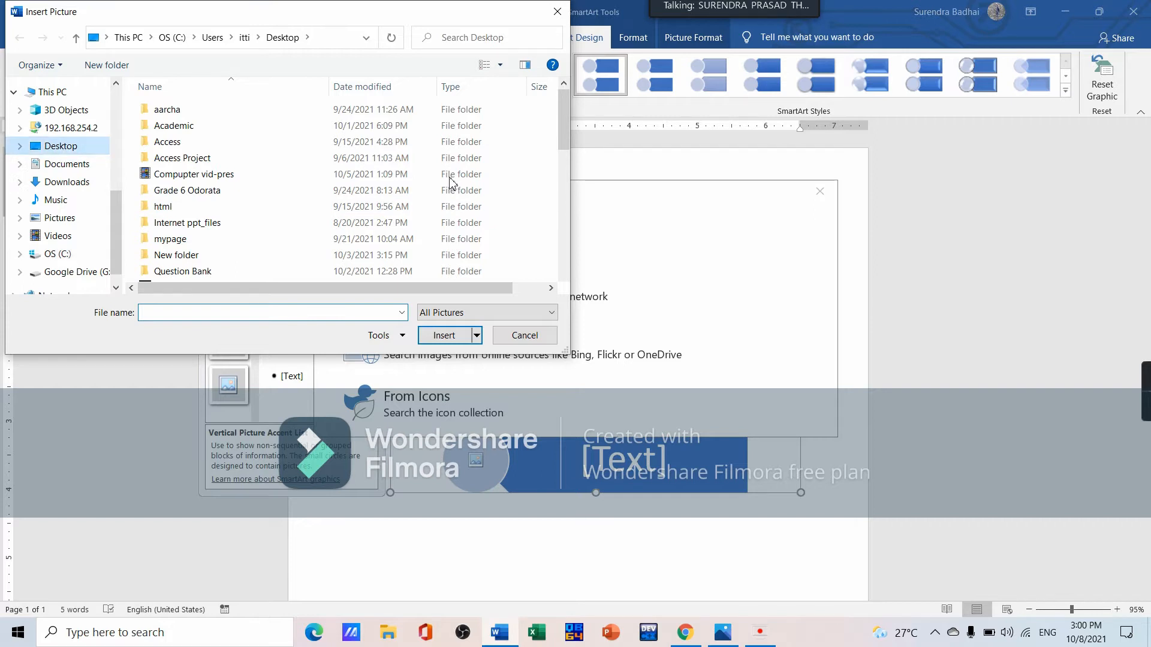
scroll(446, 240, "down", 1)
scroll(447, 240, "down", 2)
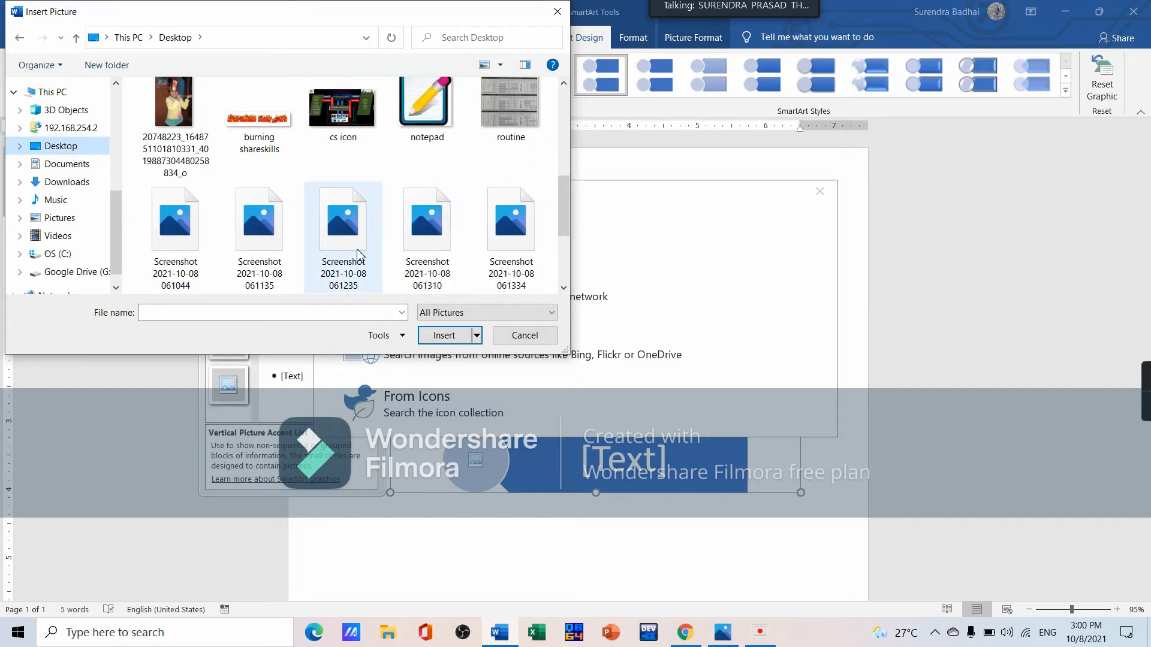
left_click(282, 258)
left_click(444, 335)
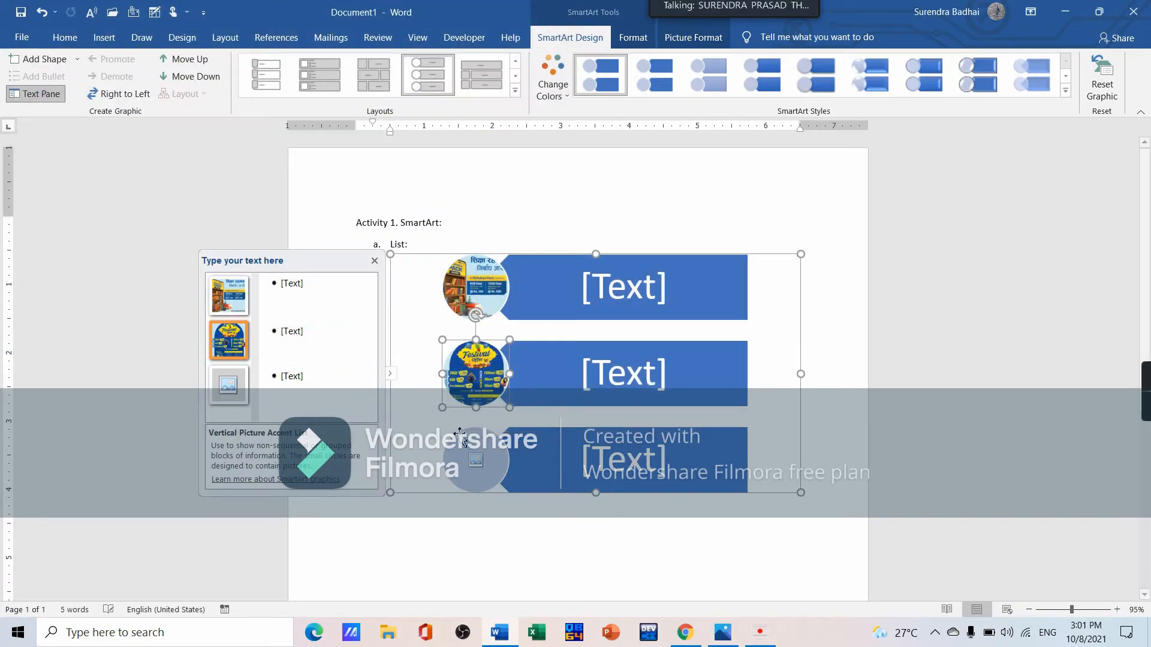
left_click(497, 446)
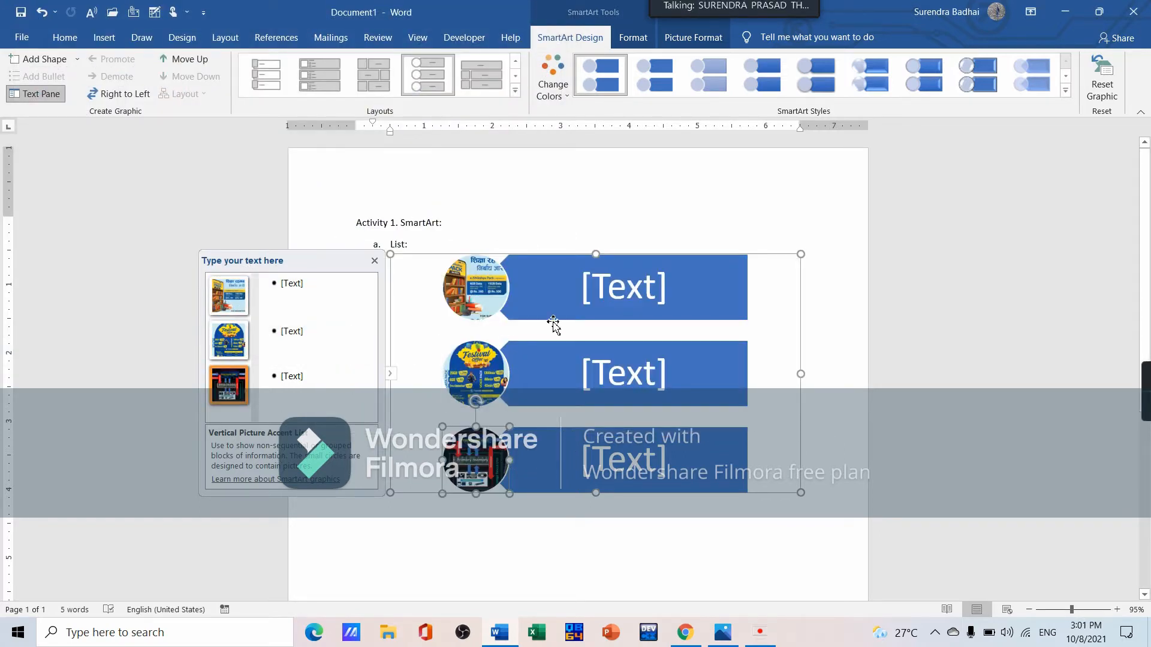
- Label the three SmartArt bars "NTC offer", "NTC festival offer" and "computer system", and finish editing the graphic
left_click(618, 286)
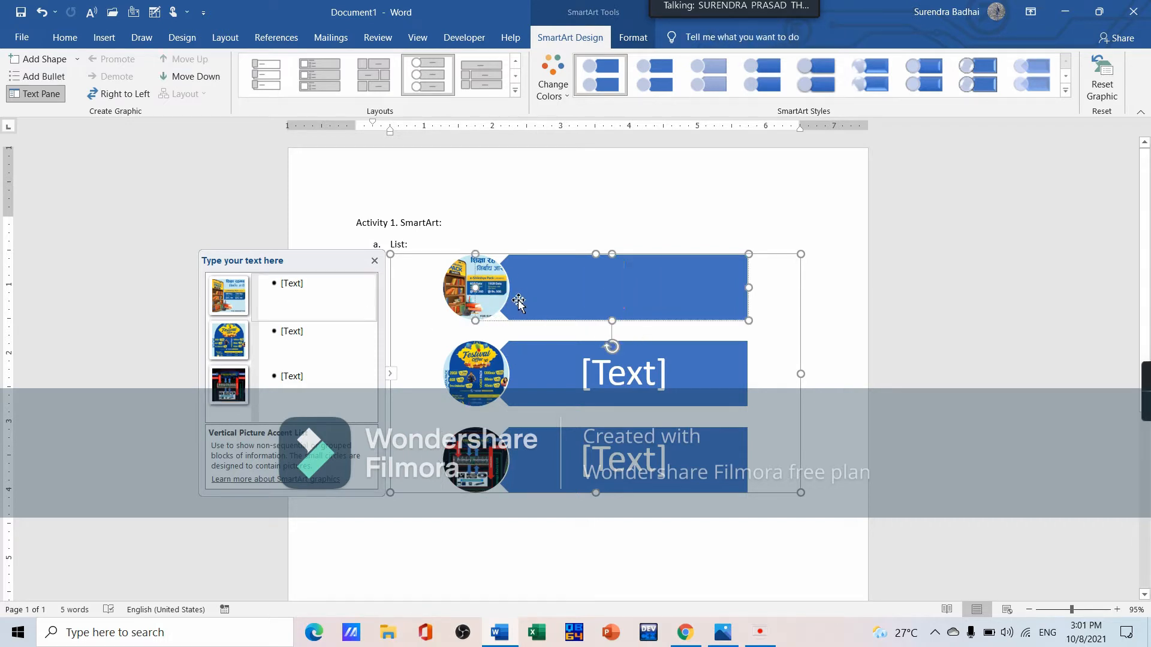
type("N")
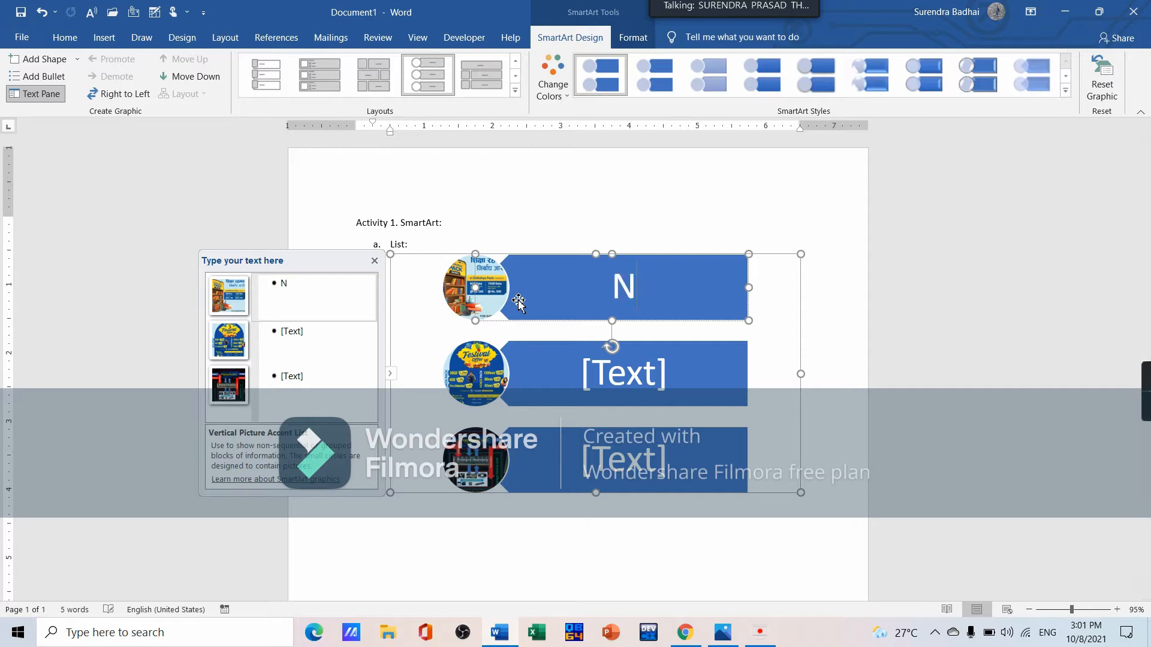
type("TC")
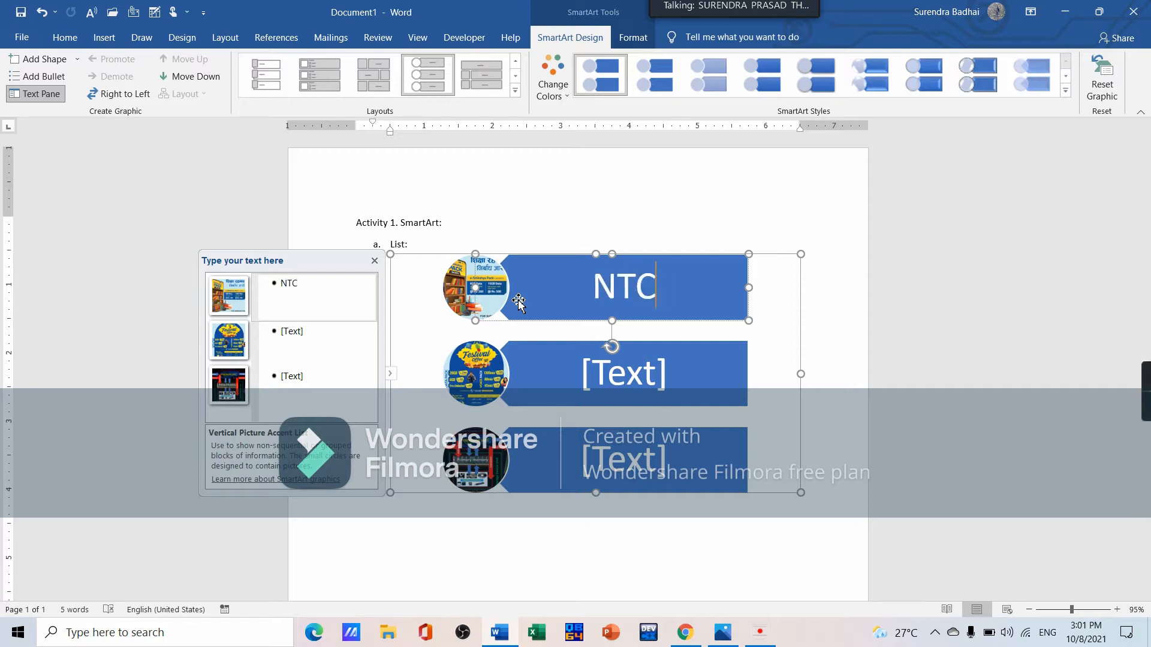
type(" offer")
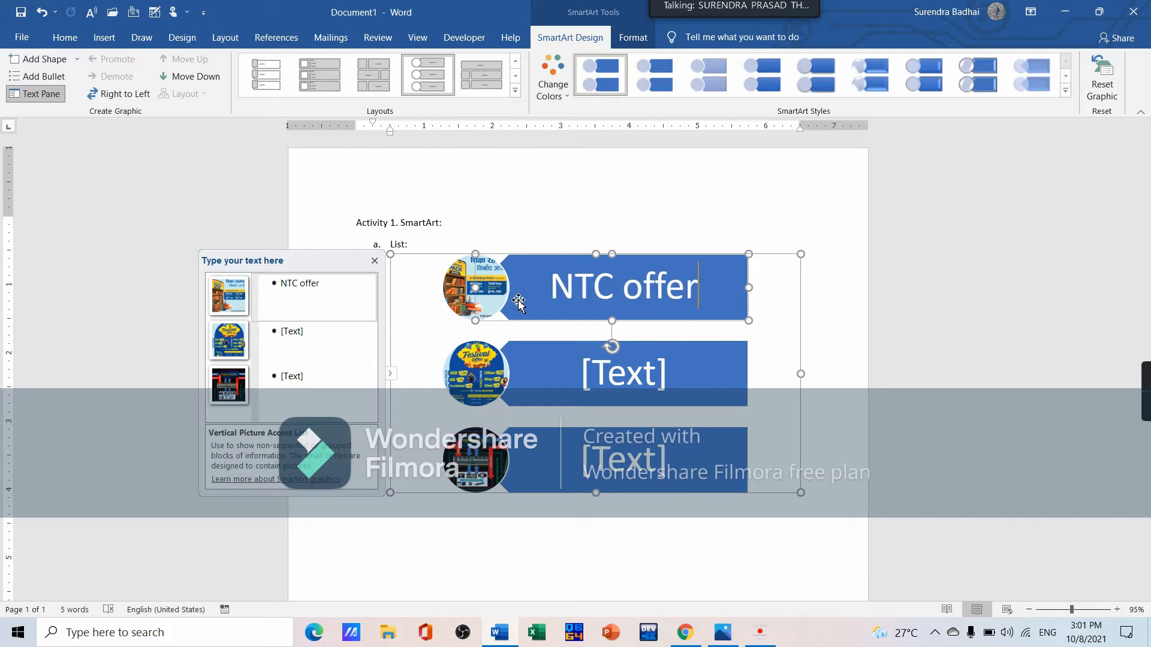
left_click(623, 382)
type("N")
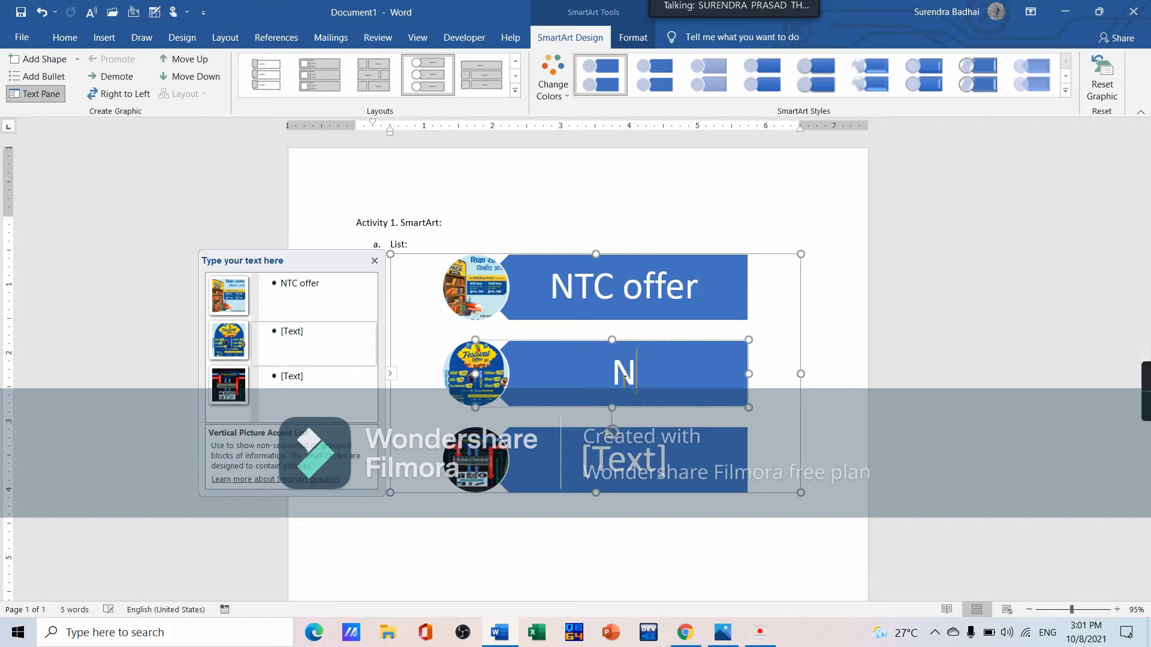
type("TC festival offer")
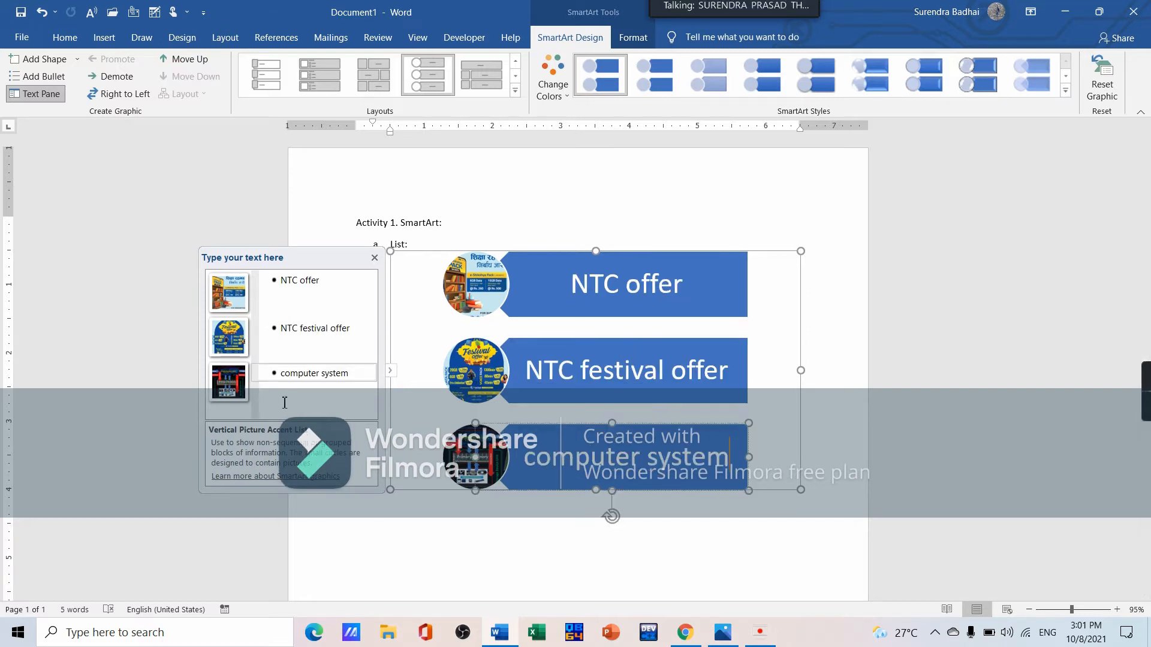
left_click(375, 258)
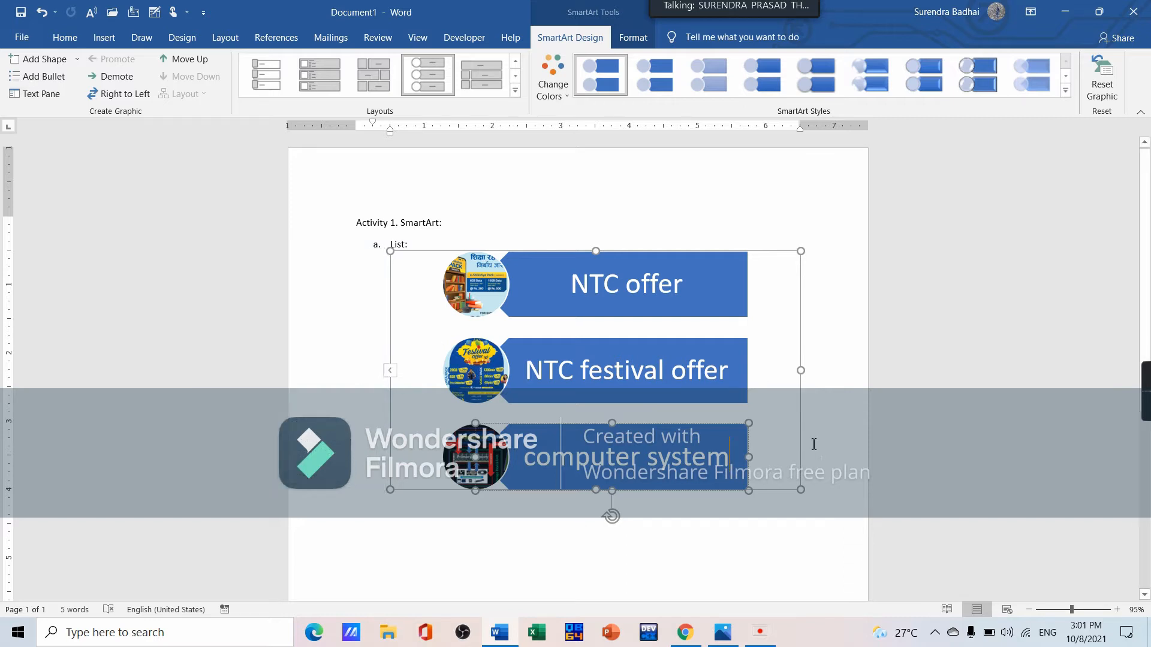
left_click(831, 483)
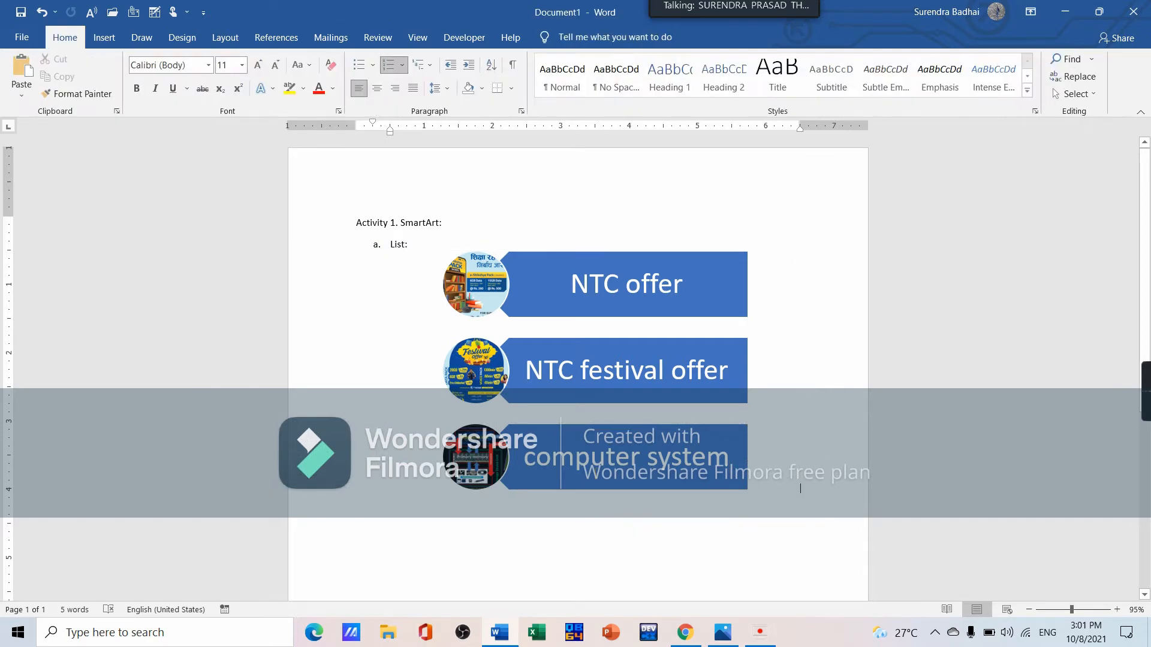
- Continue the lettered list below the SmartArt graphic with the items "Process:" and "Cycle:"
key("Return")
type("Process:")
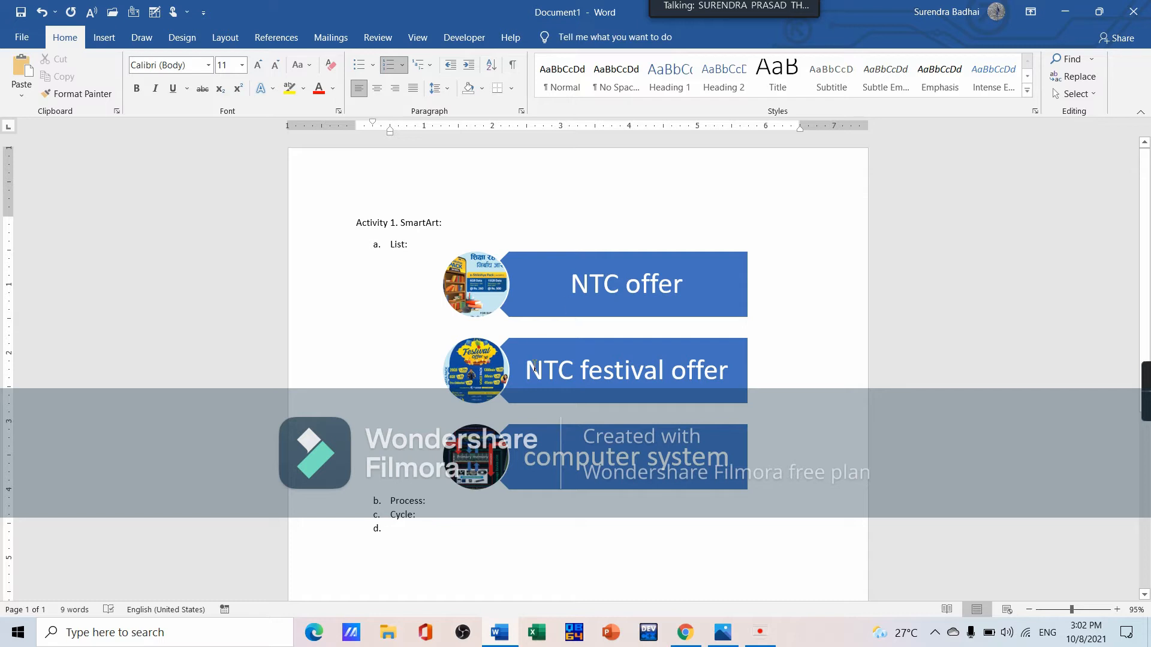
- Recolor the whole SmartArt list with the fourth Colorful scheme, giving yellow, green and blue bars
left_click(620, 285)
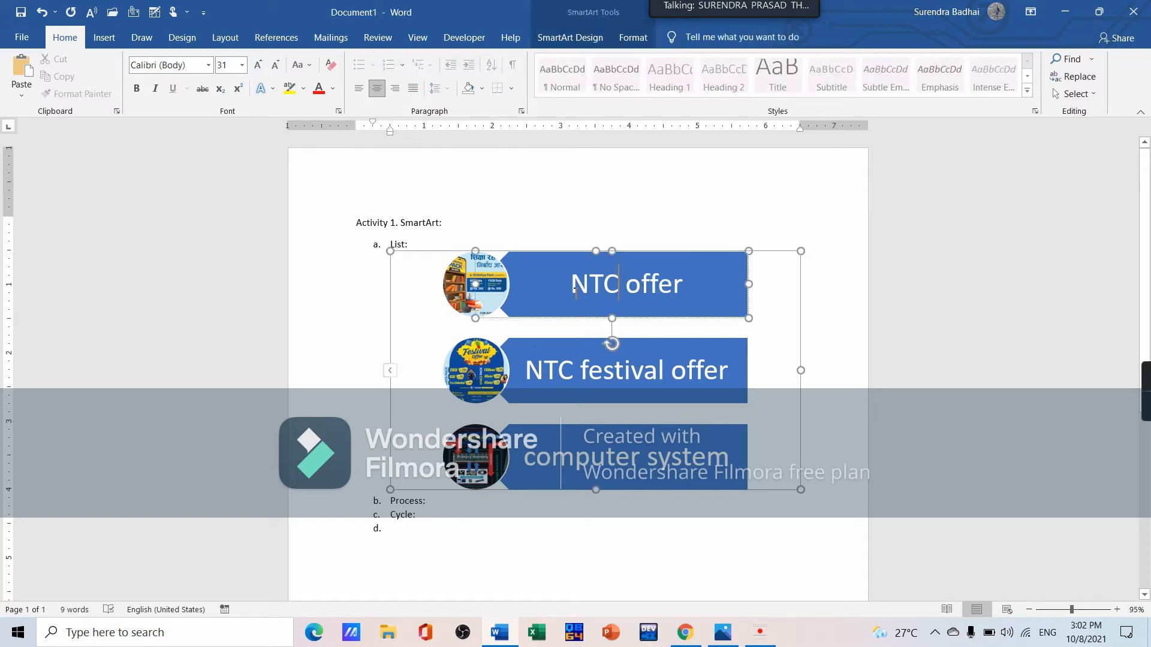
left_click(555, 253)
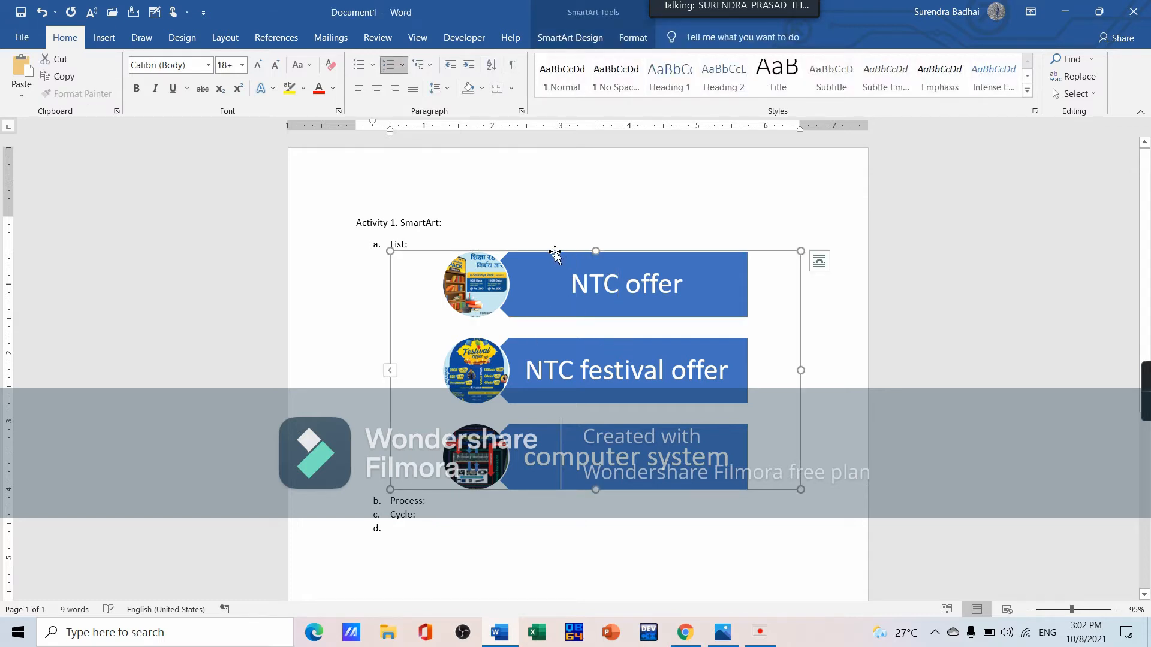
double_click(555, 252)
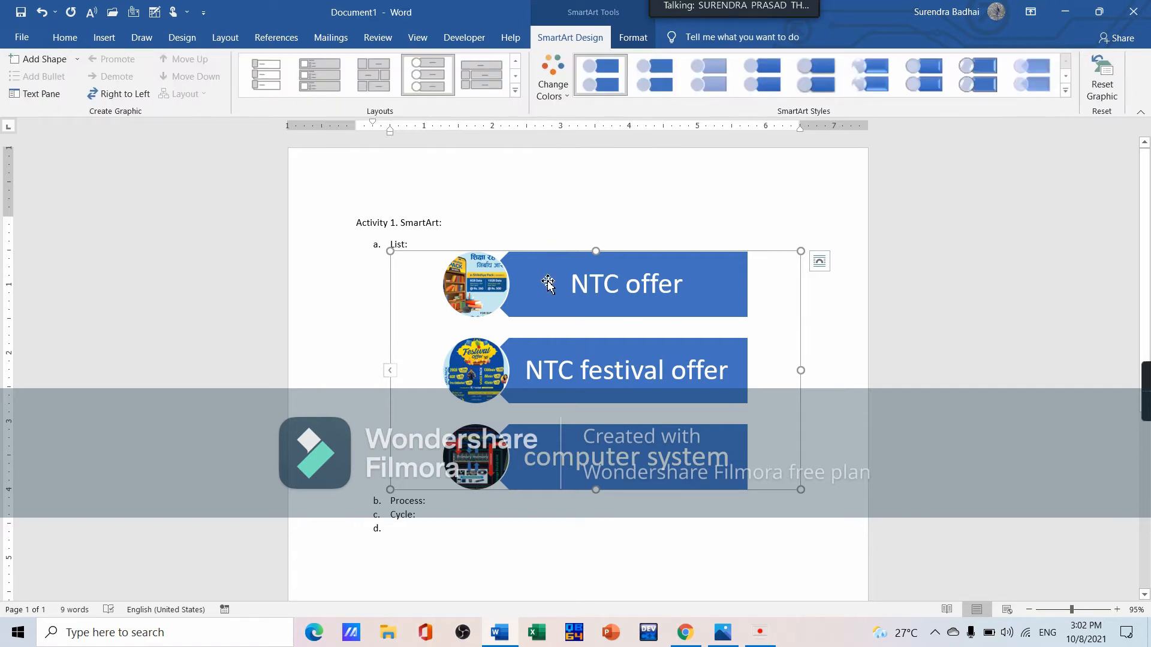
left_click(550, 96)
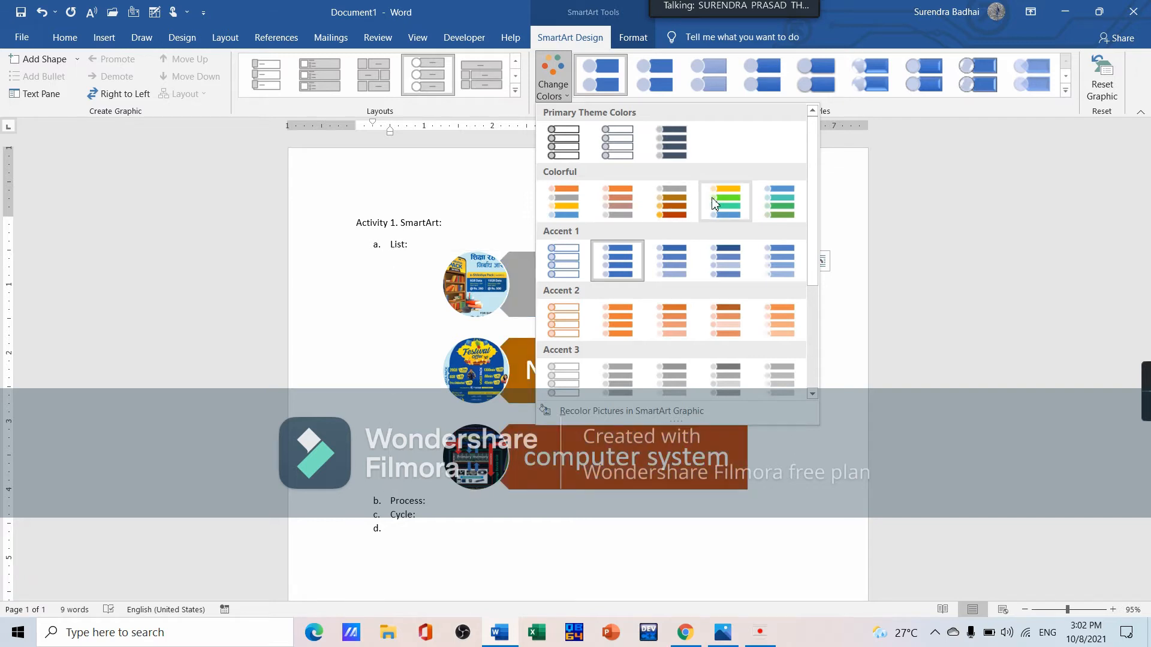
left_click(715, 202)
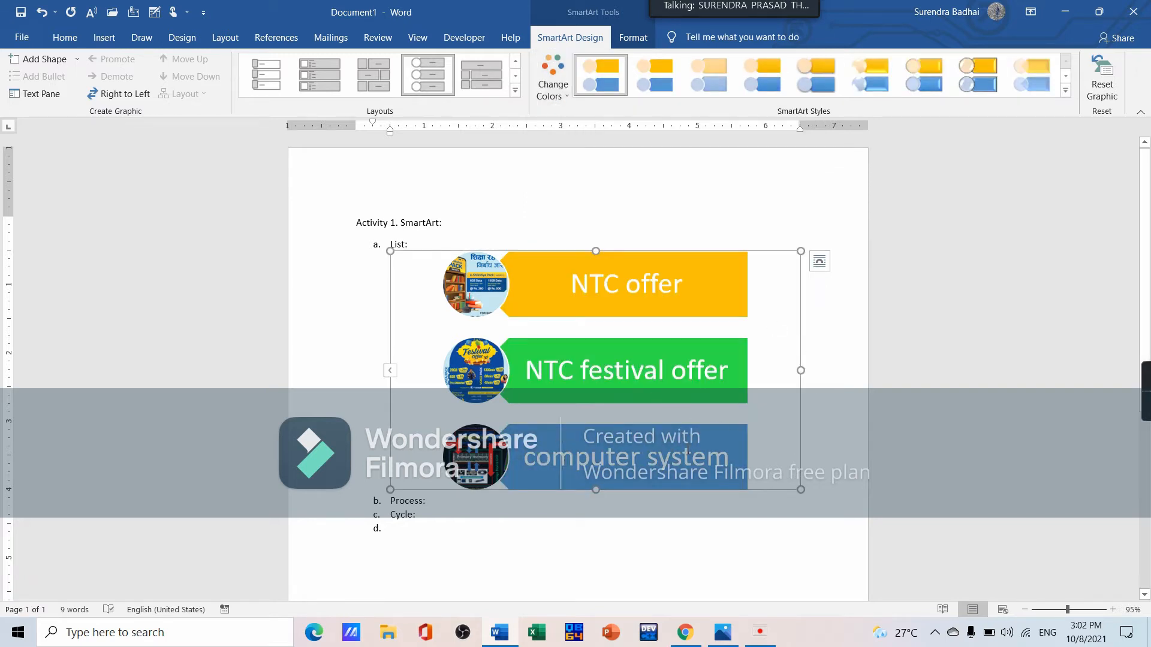
- Set the font color of the "NTC offer" label to the standard dark blue
left_click_drag(686, 286, 539, 284)
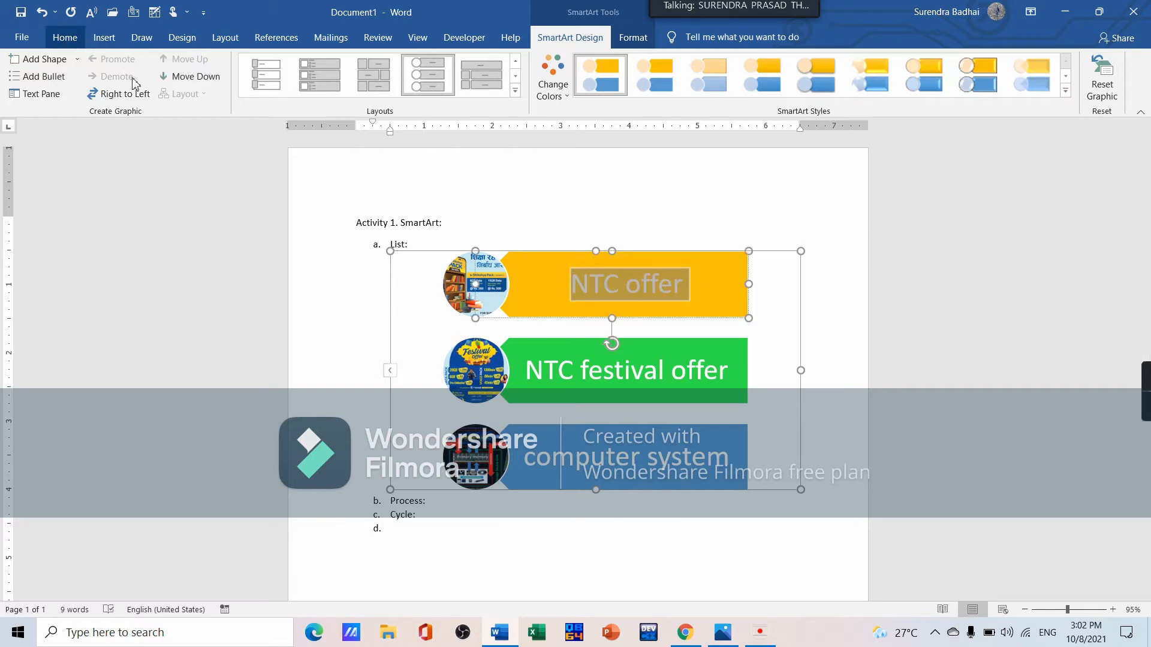
left_click(65, 38)
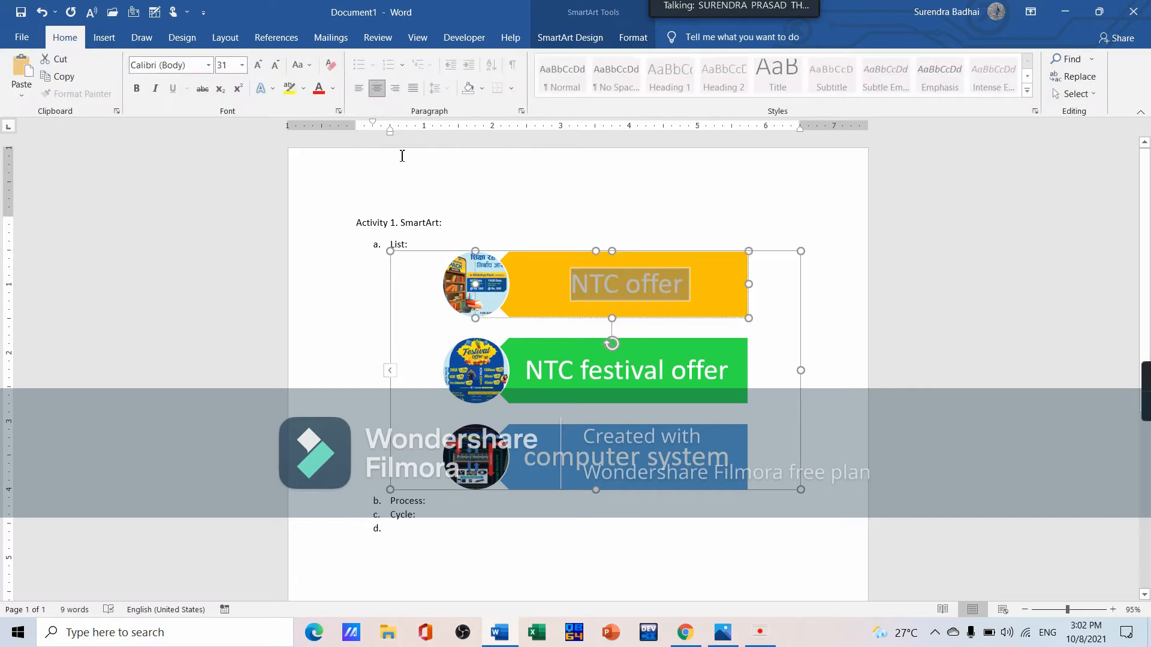
left_click(334, 90)
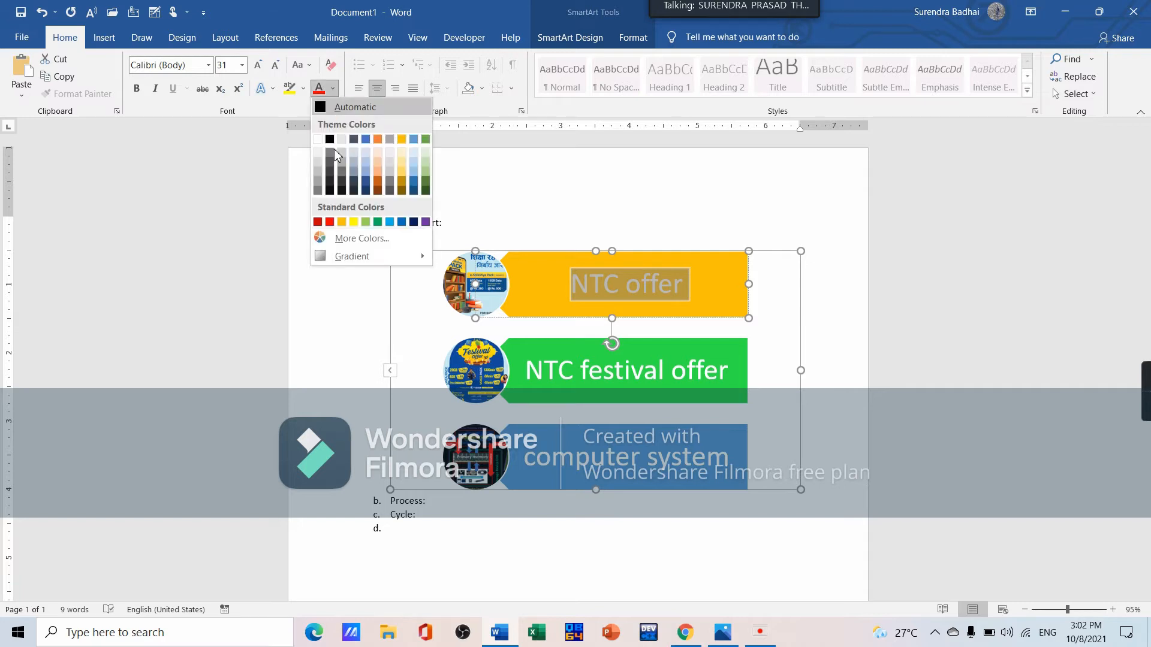
left_click(413, 222)
left_click(779, 528)
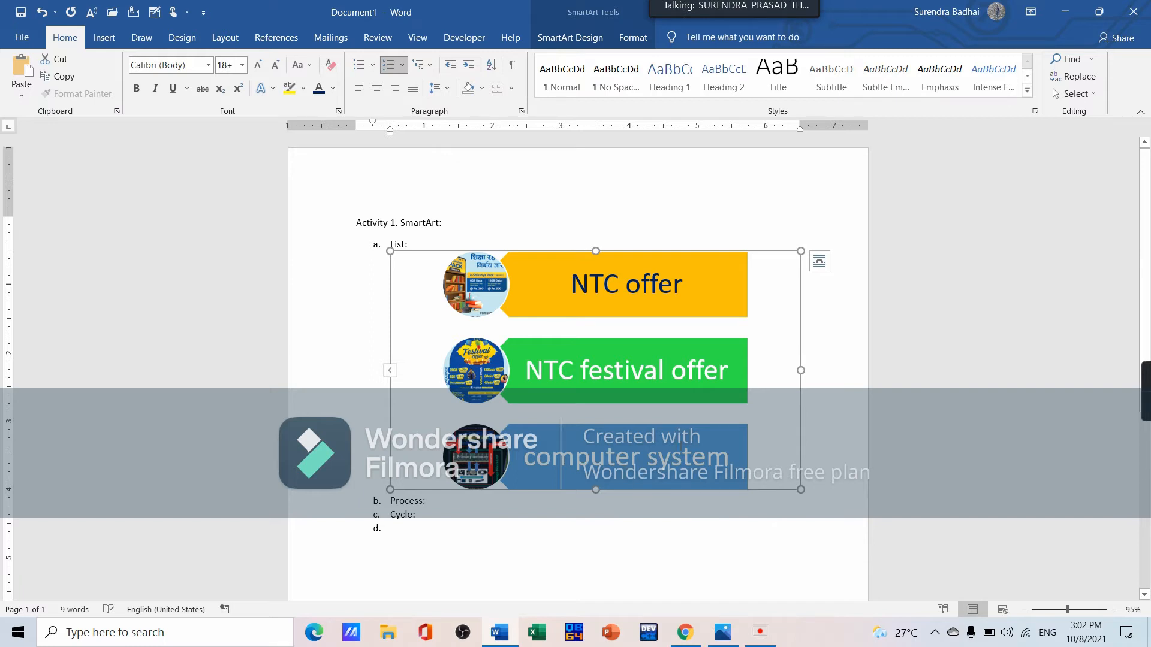
left_click(620, 285)
mouse_move(569, 286)
left_mouse_down()
mouse_move(659, 285)
mouse_move(586, 283)
left_mouse_up()
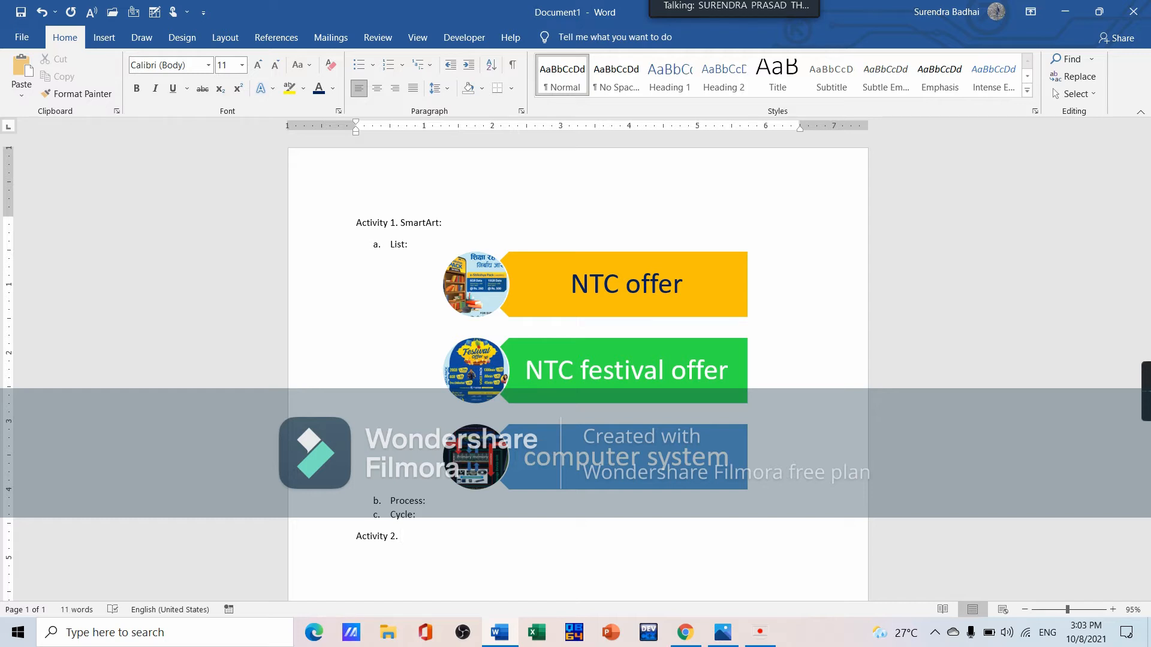
- Complete the Activity 2 line with "See in page no. 1" and add the heading "Activity 3. Bullets and Numbers:" below it
type("See in page no. 1")
key("Return")
type("activity")
type("3. Bullets and Numbers:")
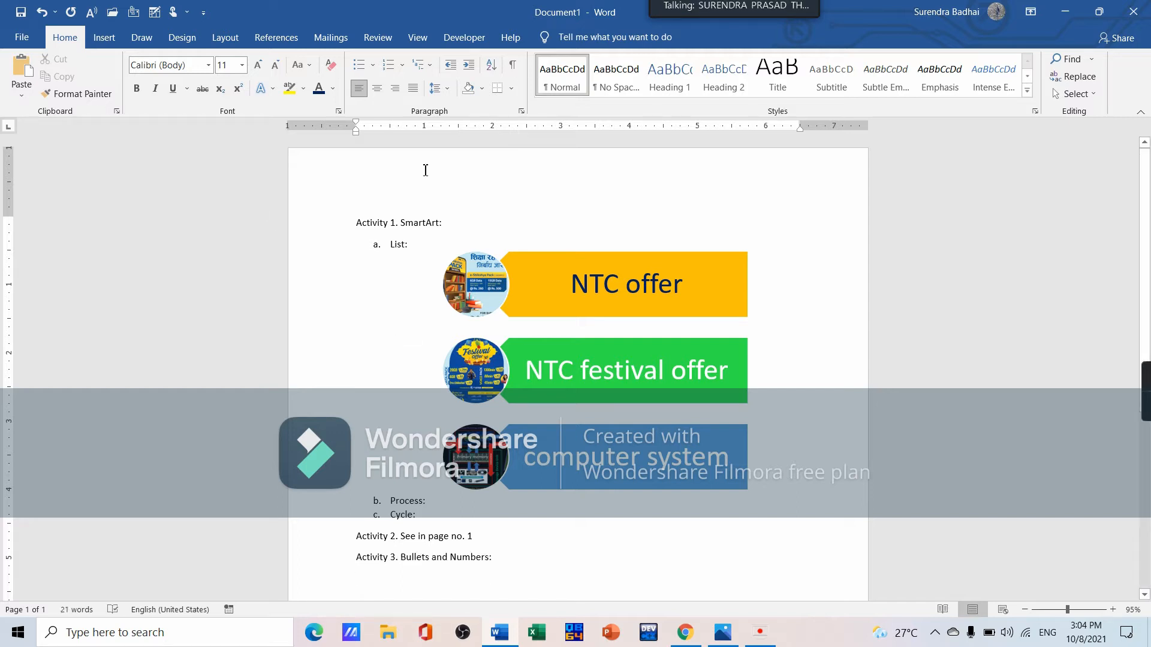
- Create a spider-bulleted list starting with "Features of word processing:", followed by ten placeholder items from "Dgafdadghfd" to "Fd", and end the list
left_click(372, 64)
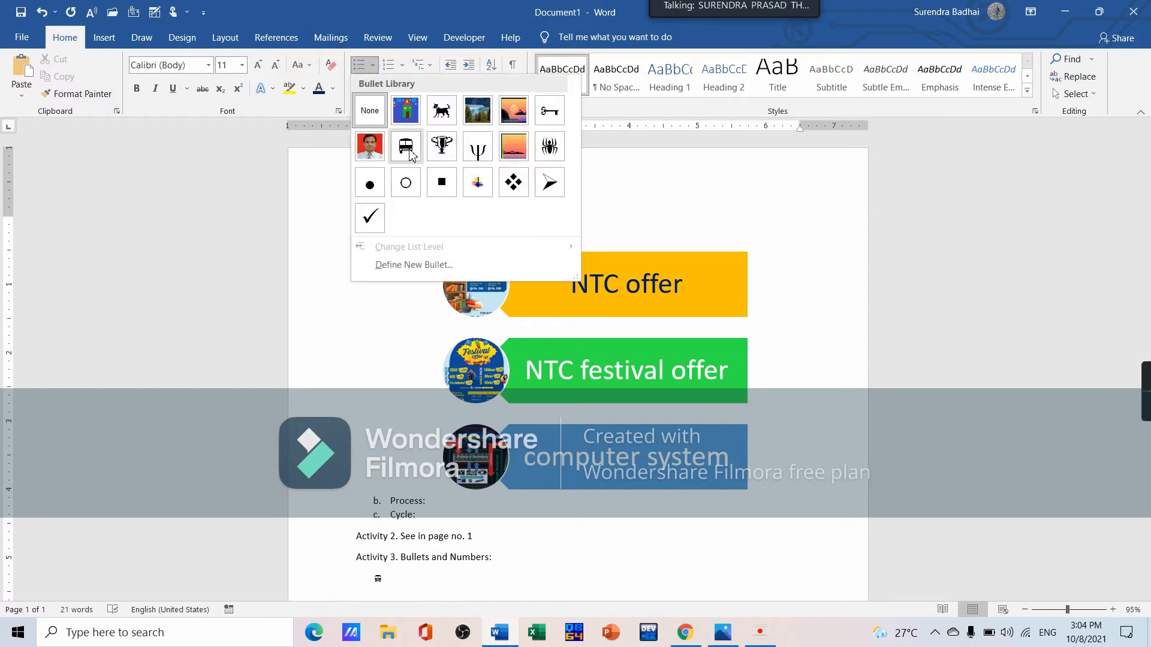
left_click(548, 147)
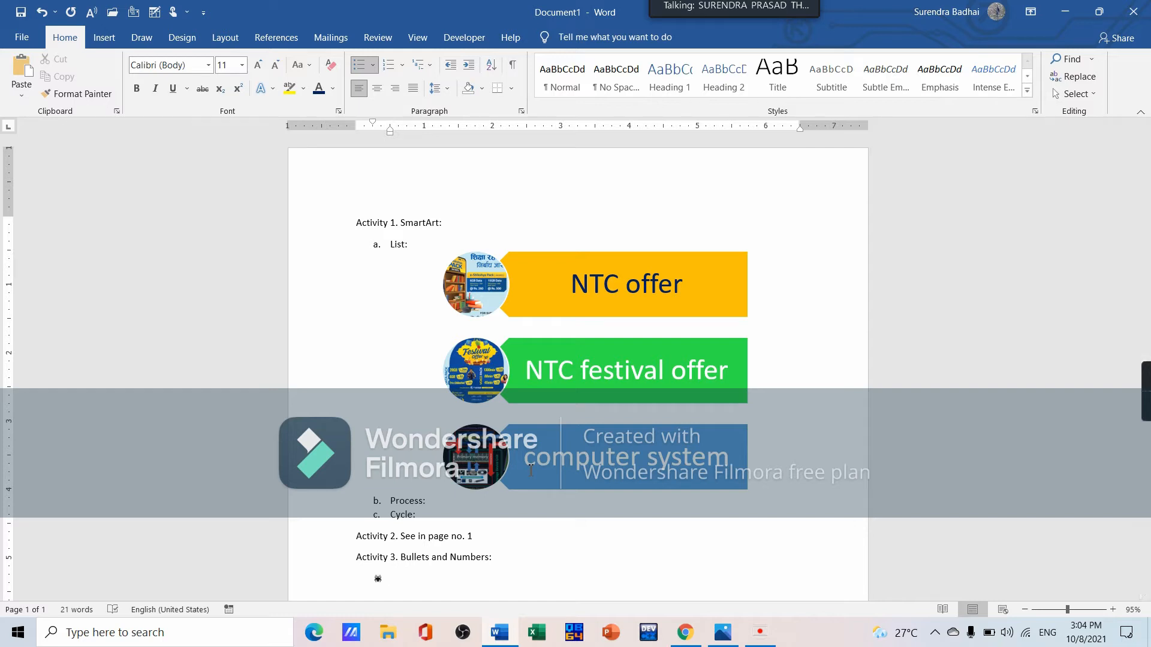
type("Features of word processing:")
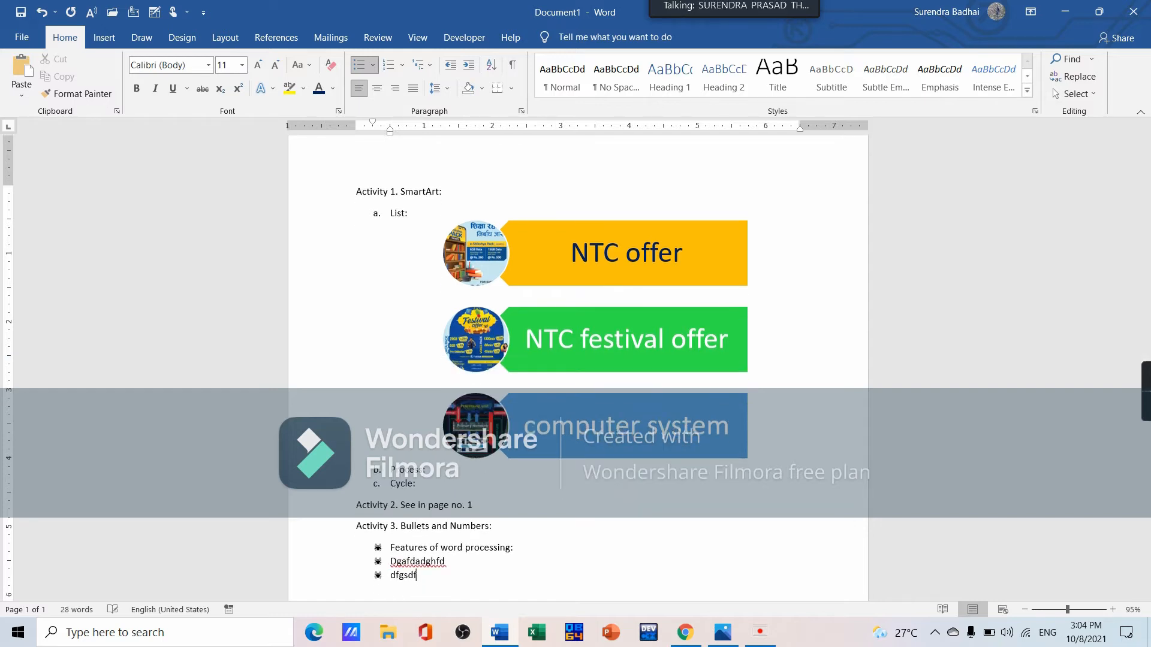
type(" Dgafdadghfd Dfgsdf Ghsdfgsf Gsdf gsfd Ghsfd Gsfd Gfdsg Sfdg fd")
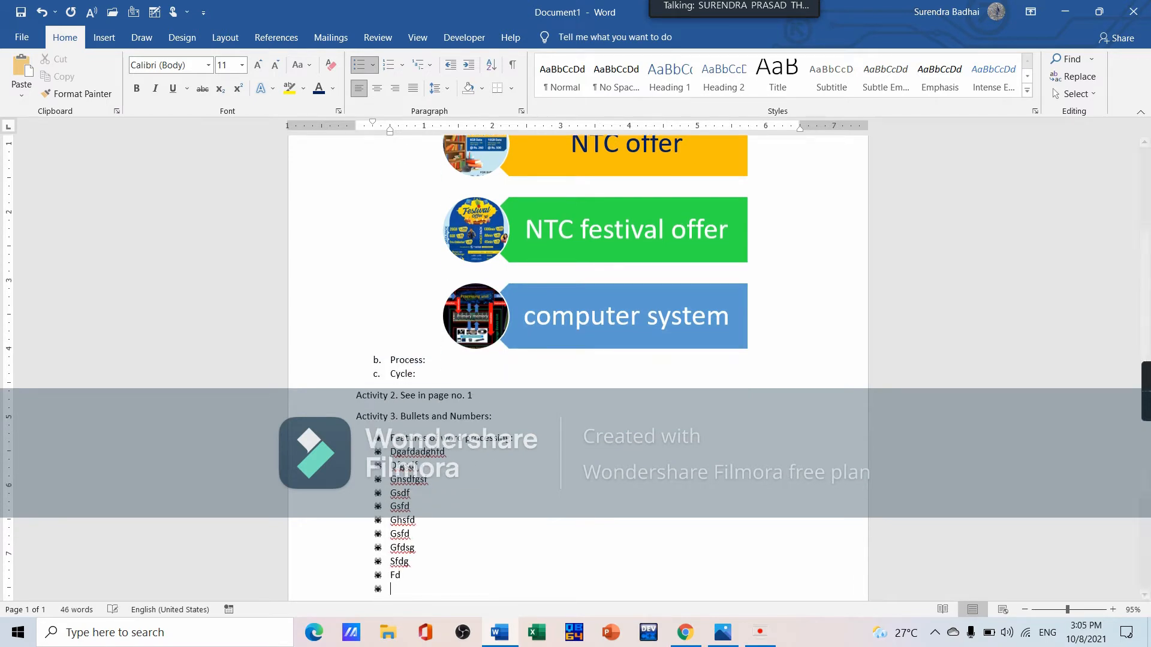
key("Return")
key("Return")
- Add the heading "Activity 4. Nested number list and bullets:" below the bulleted list and start a new line
type("Activity 4.")
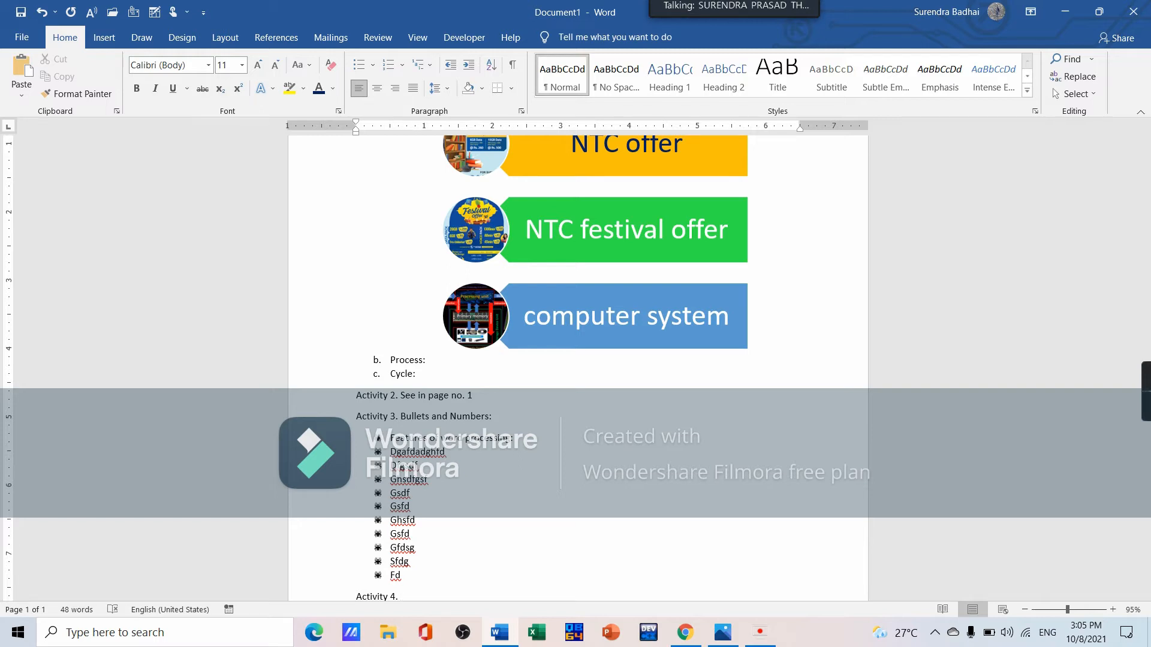
type("Nested number")
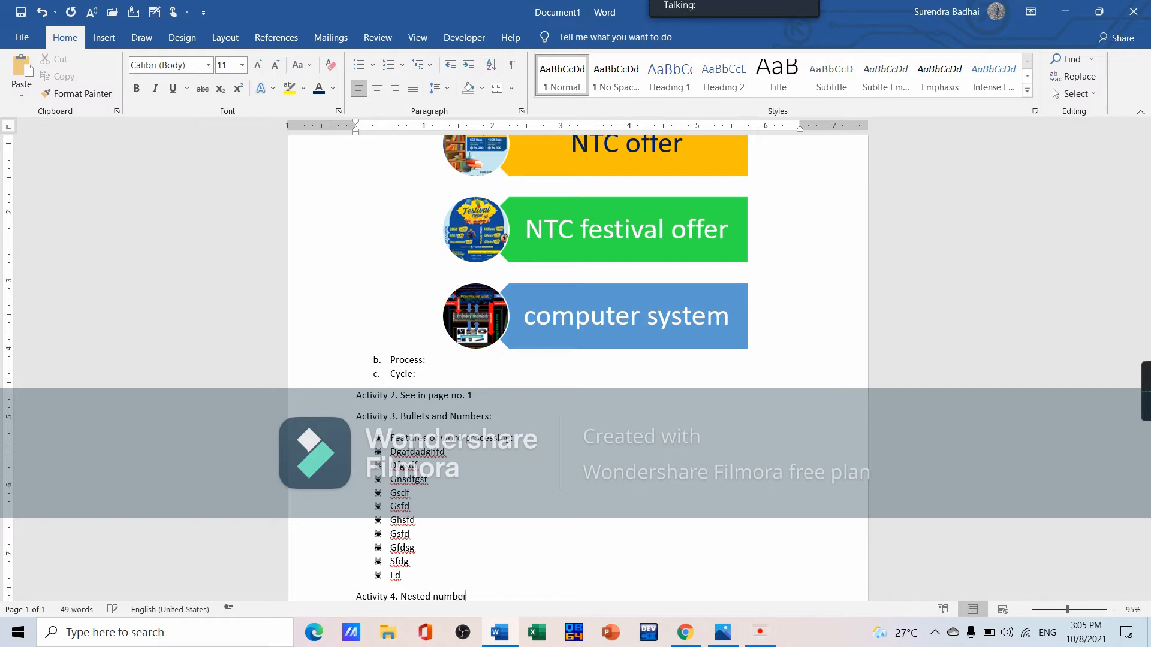
type(" list and ")
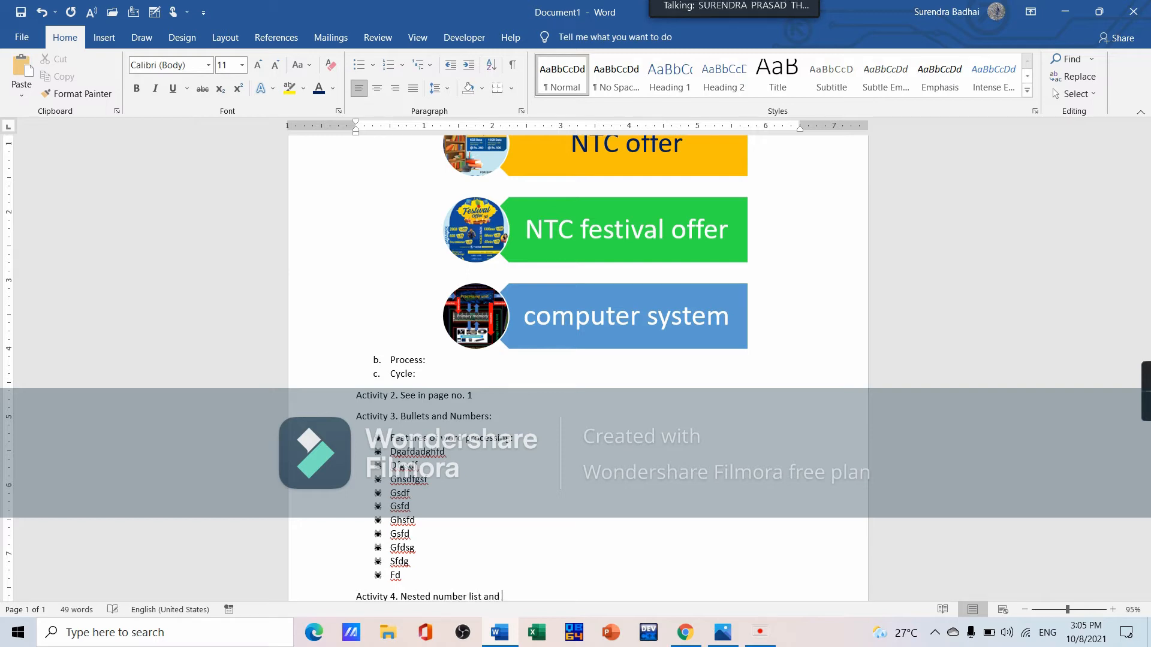
type("bullets:")
key("Return")
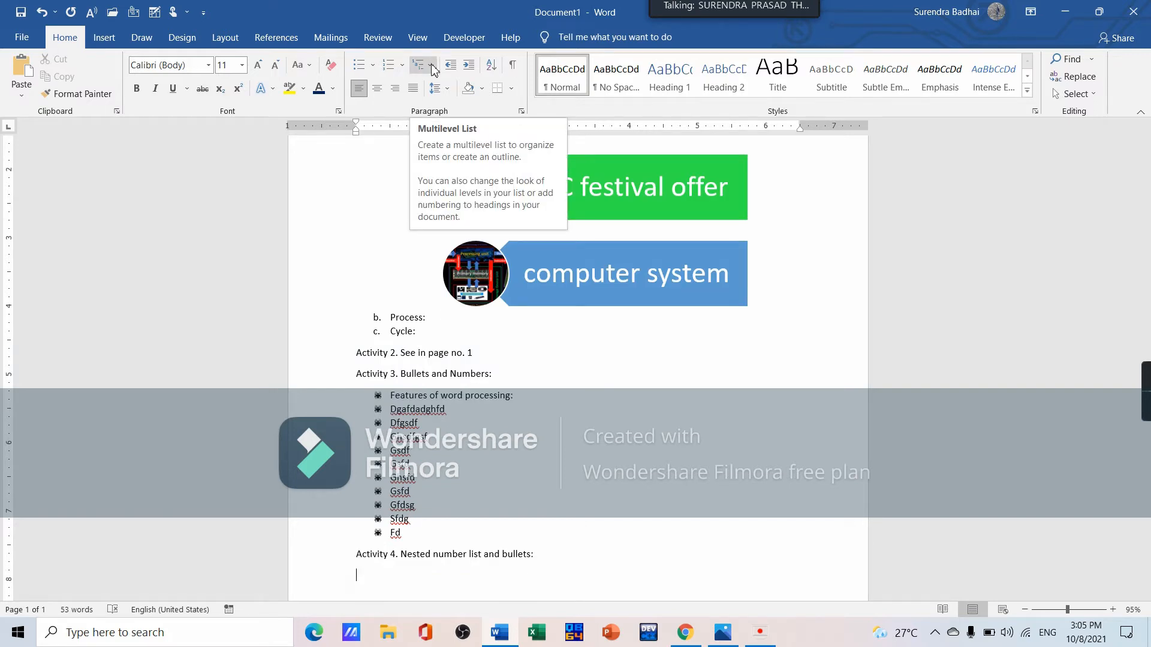
- Enter "Introduction" under Activity 4 and format it as a multilevel list numbered 1., 1.1., 1.1.1
left_click(431, 66)
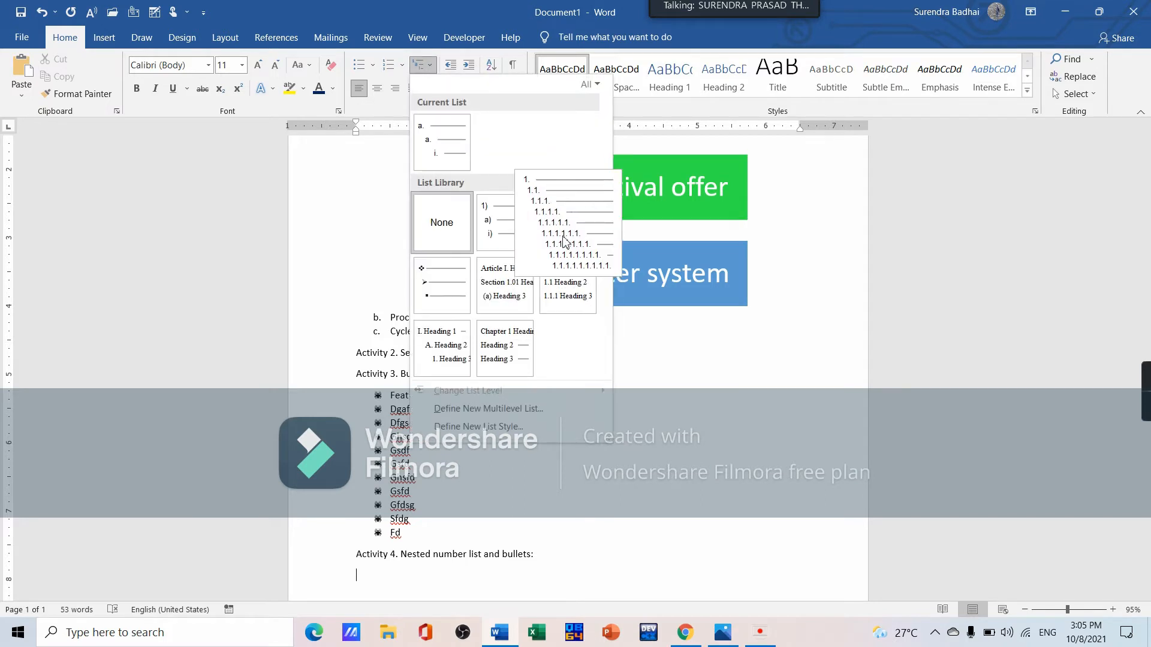
left_click(568, 288)
left_click(416, 70)
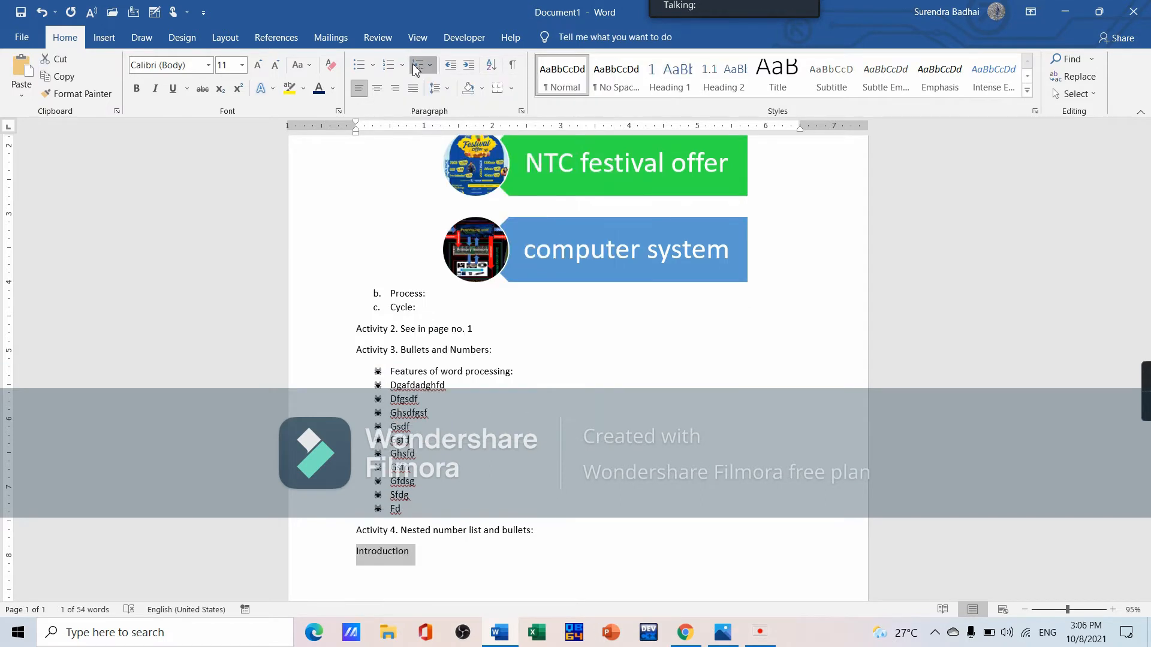
left_click(569, 242)
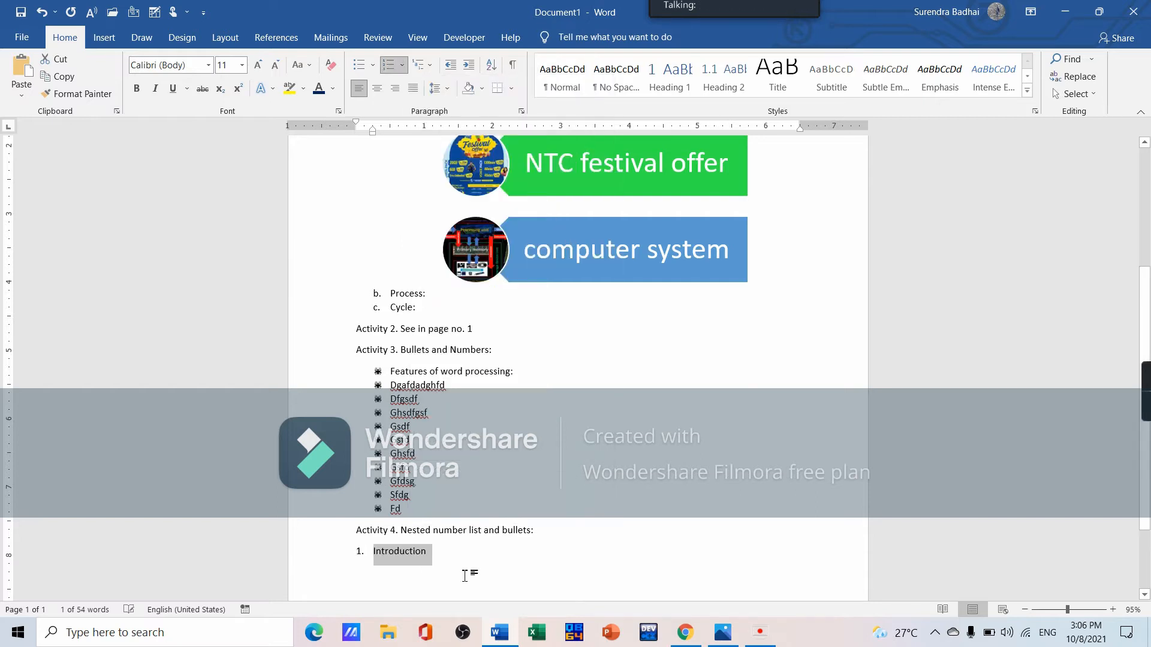
left_click(433, 552)
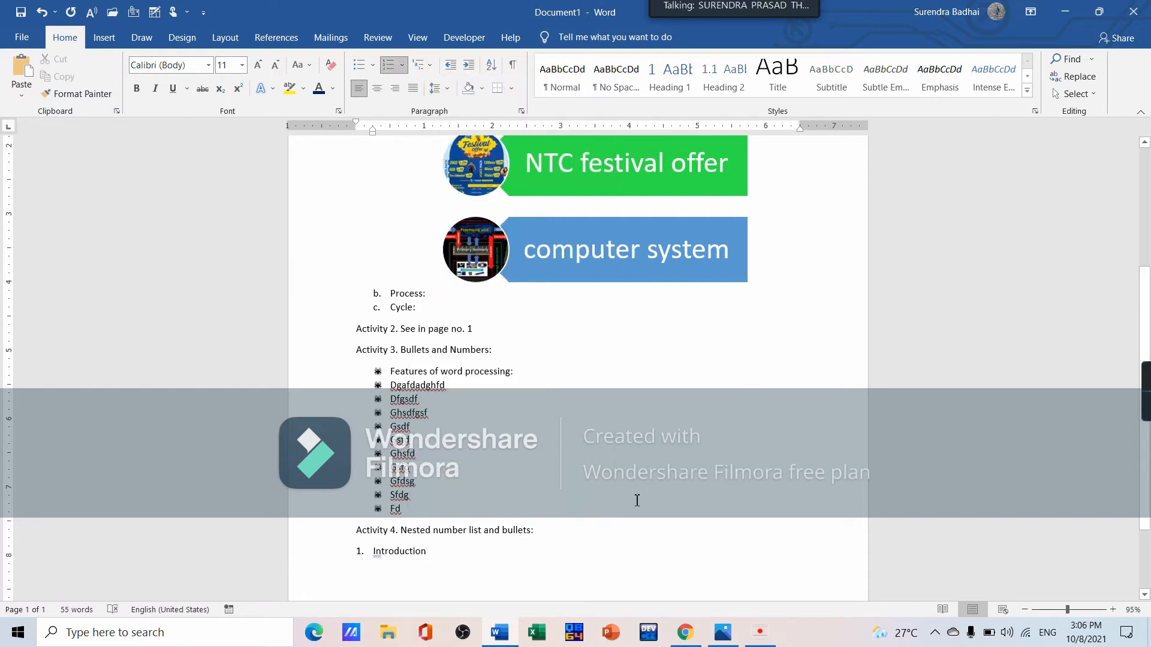
- Add nested items under Introduction: "Lkjgakljglk" and "Asdgfd" at level two, "Dfgsfdgsfd" at level three and "fghsfhdgfhgfhsfh" at level four
key("Return")
key("Tab")
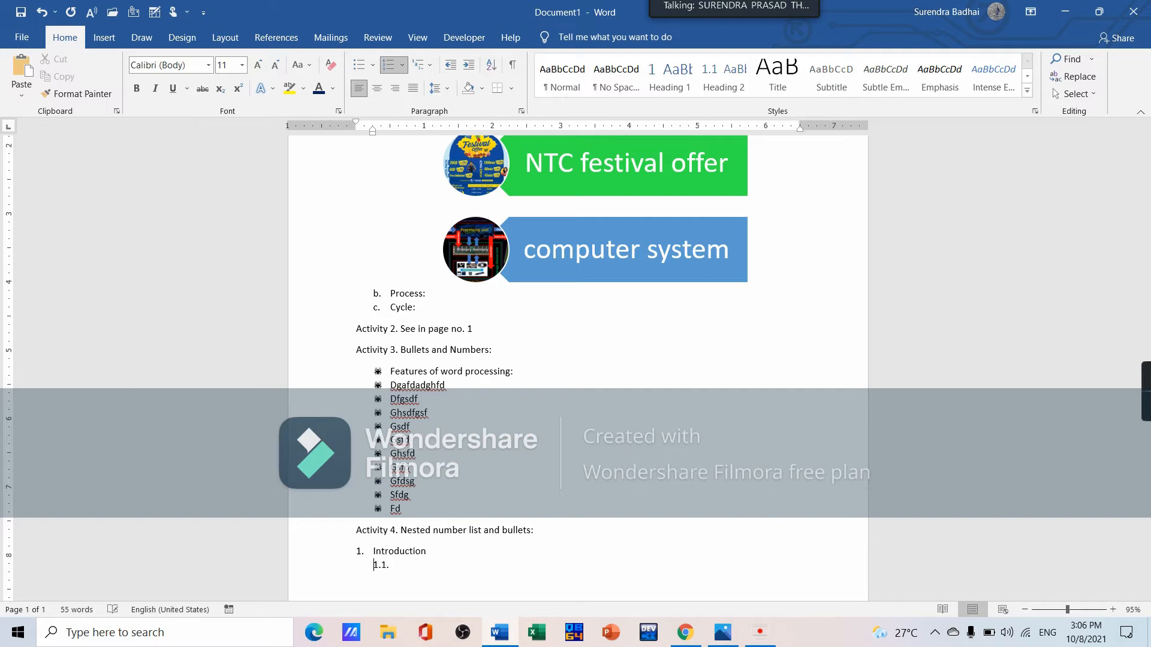
type("Lkjgakljglk")
key("Return")
type("Asdgfd")
key("Return")
key("Tab")
type("Dfgsfdgsfd")
key("Return")
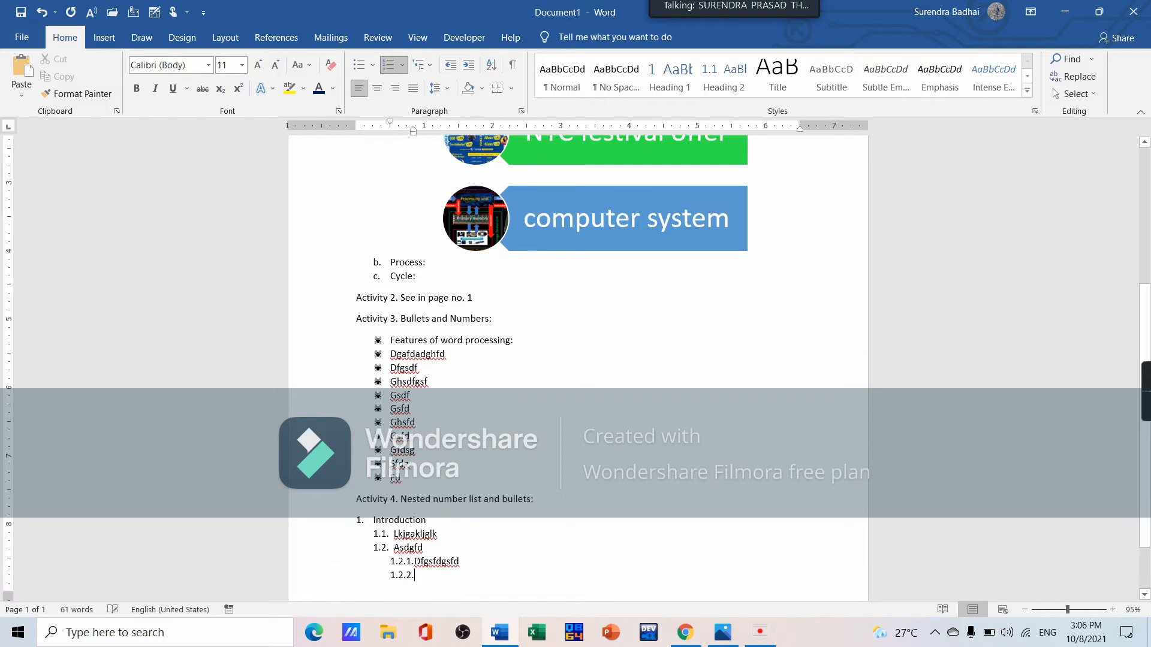
key("Tab")
type("fghsfhdgfhgfhsfh")
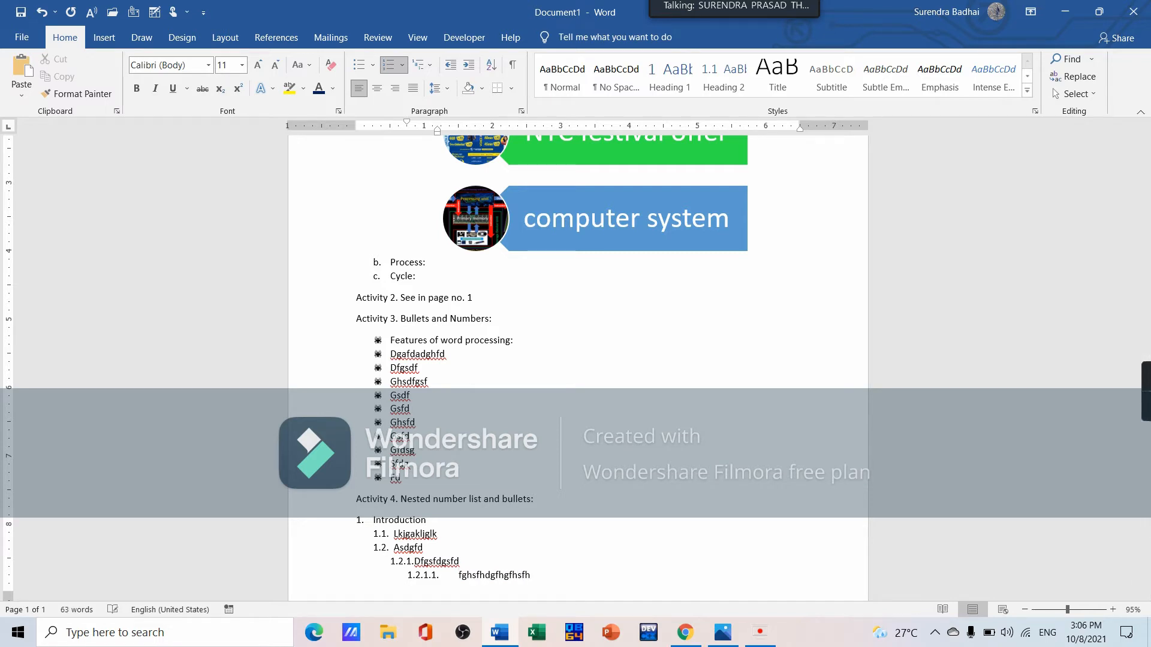
key("Return")
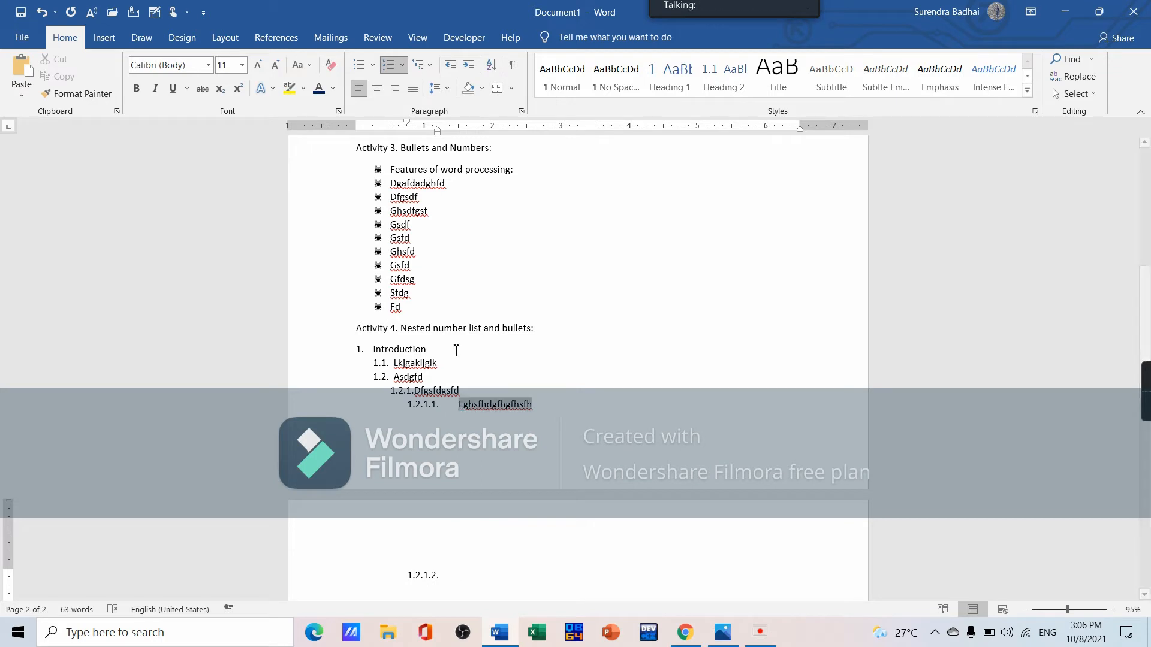
- Replace the nested list texts with their level names, from "Level 1" to "Level 4", and label item 1.2.1.2 "Level 4"
left_click_drag(373, 351, 431, 350)
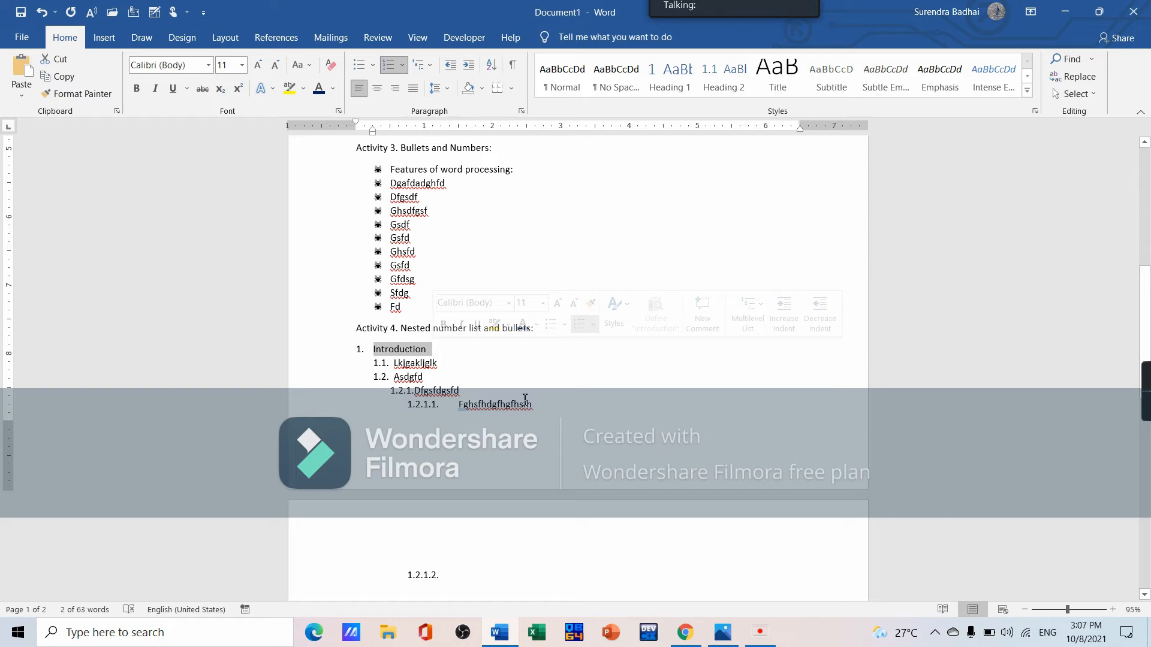
type("leve")
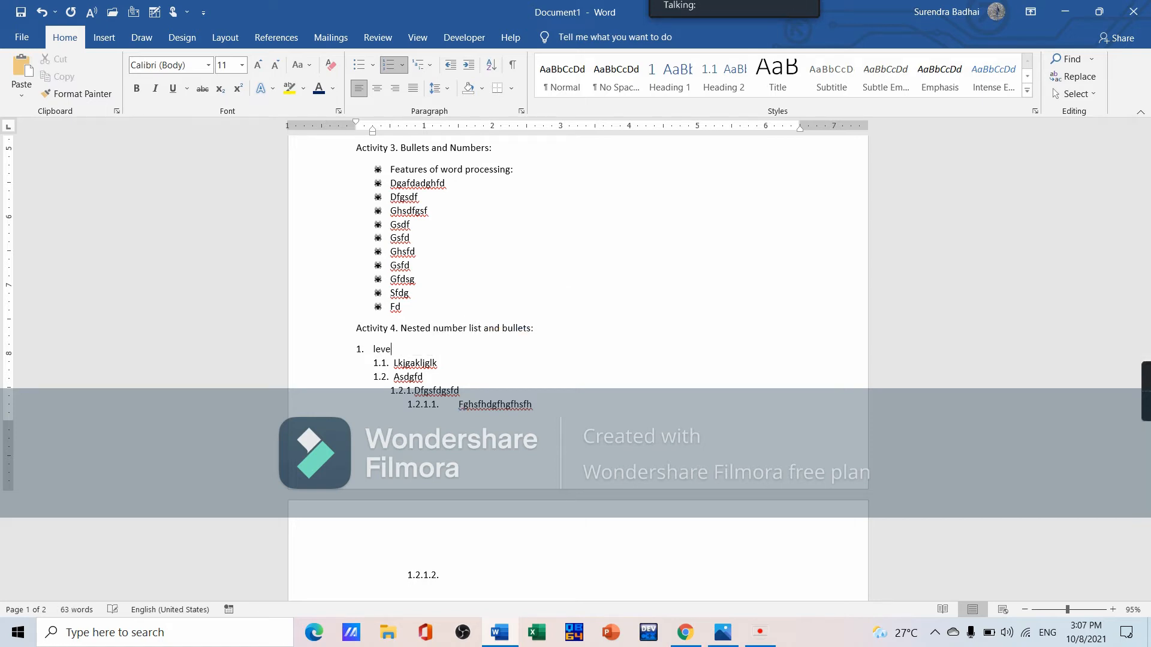
type("r 1")
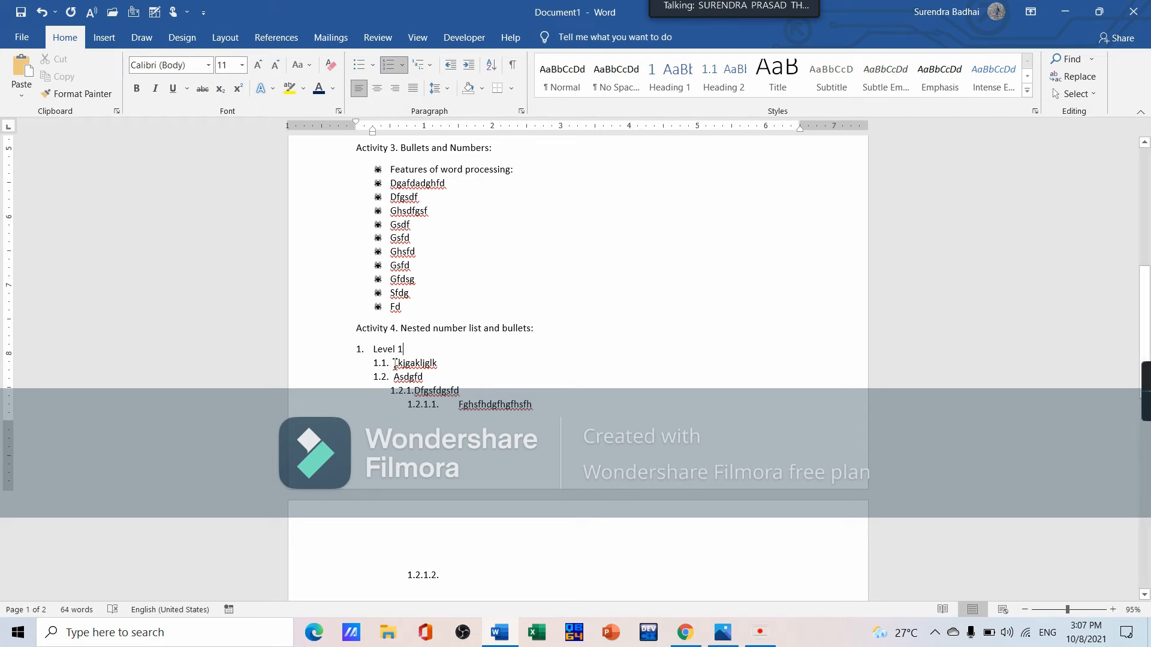
left_click_drag(393, 363, 420, 363)
left_click_drag(421, 363, 438, 363)
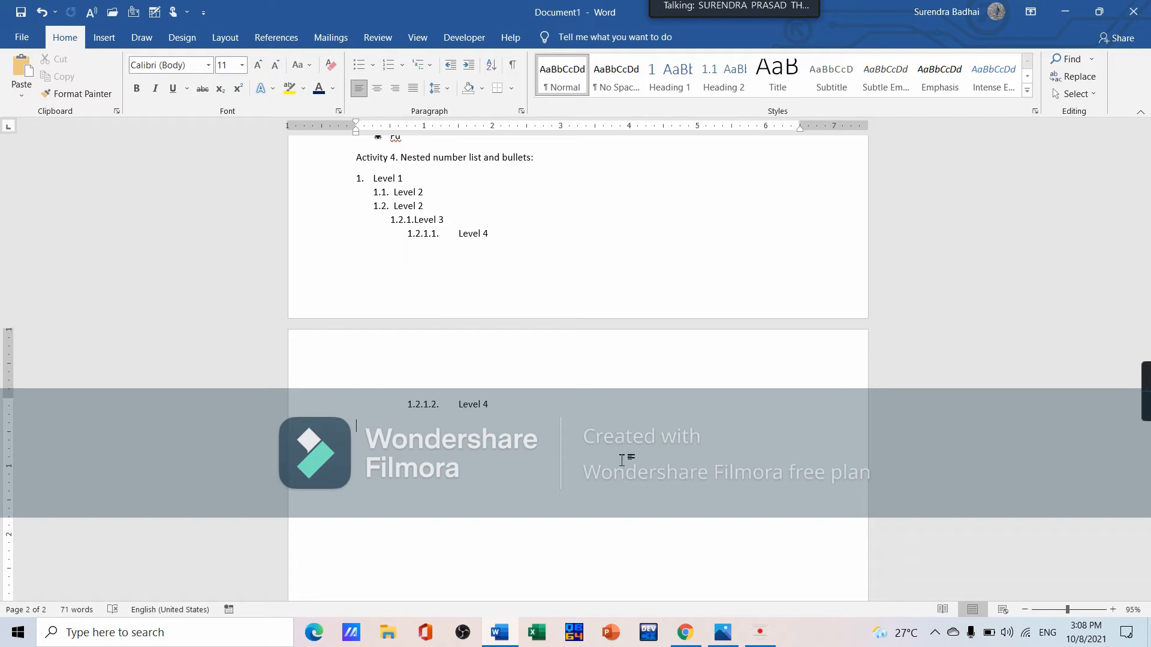
- Add the heading "Act 5. Macro:" after the nested list and generate sample paragraphs with =rand()
type("Act 5. Macro: ")
type("=")
type("rand")
type("()")
key("Return")
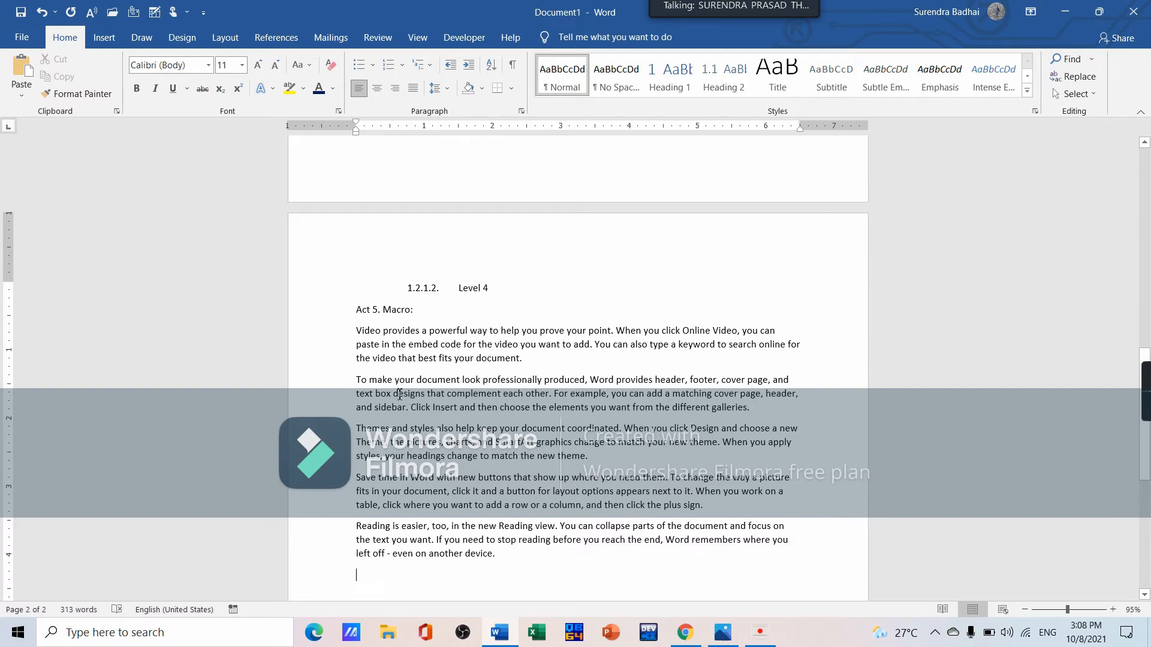
- Run the existing Macro2 on the first sample paragraph under "Act 5. Macro:"
left_click_drag(358, 328, 543, 354)
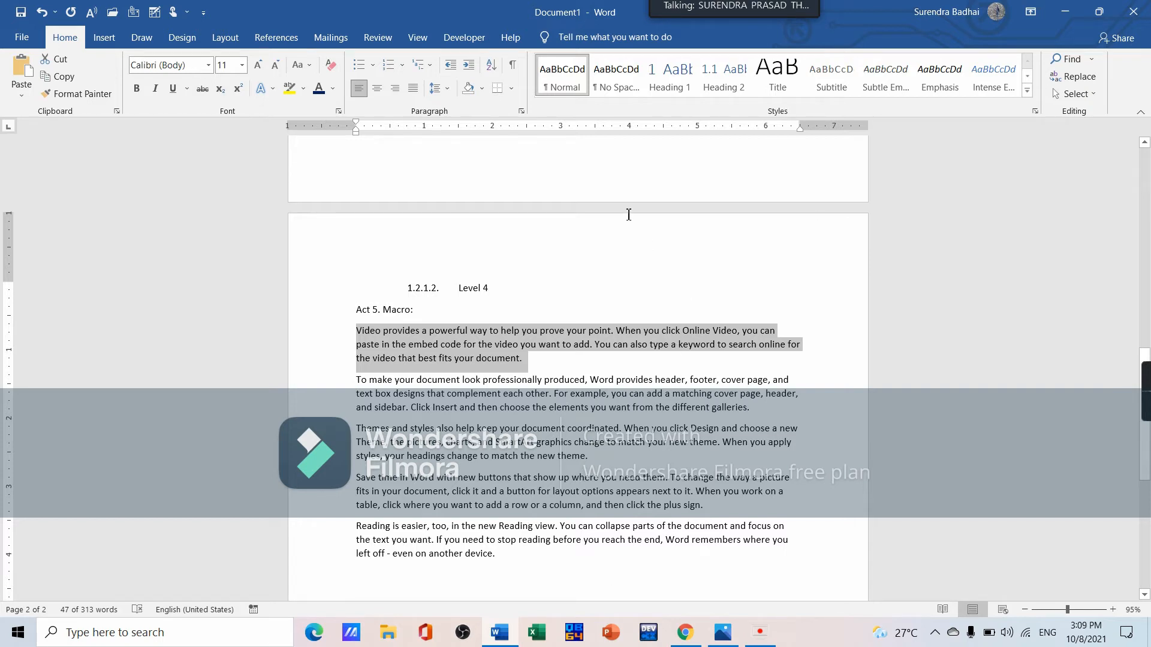
left_click(419, 39)
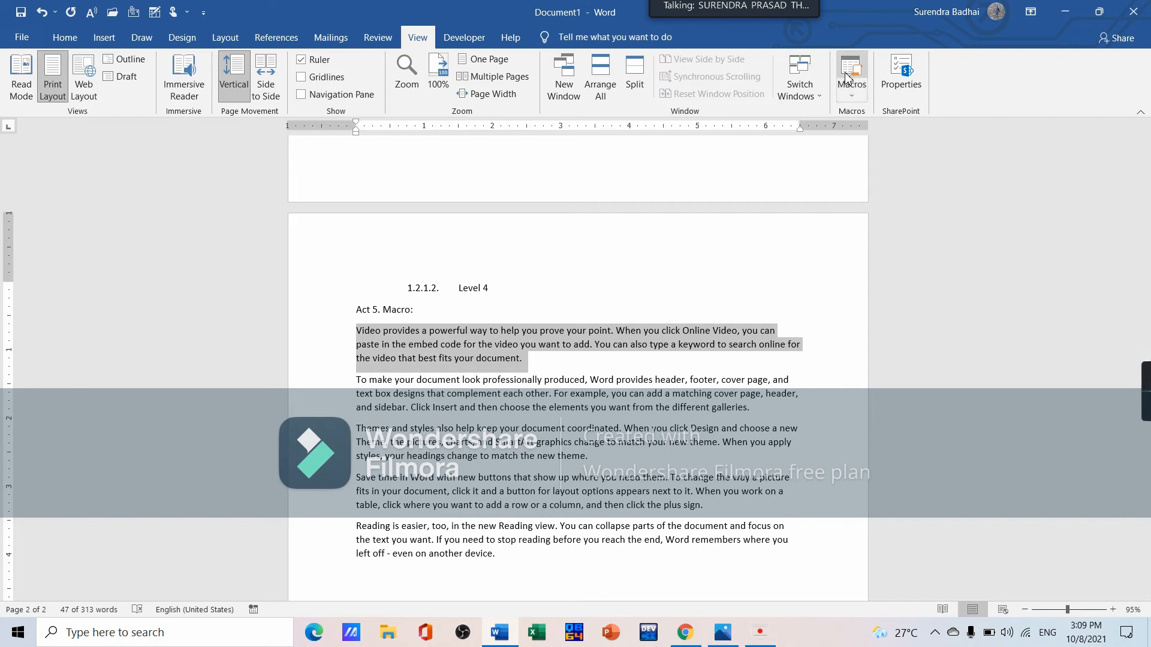
left_click(852, 97)
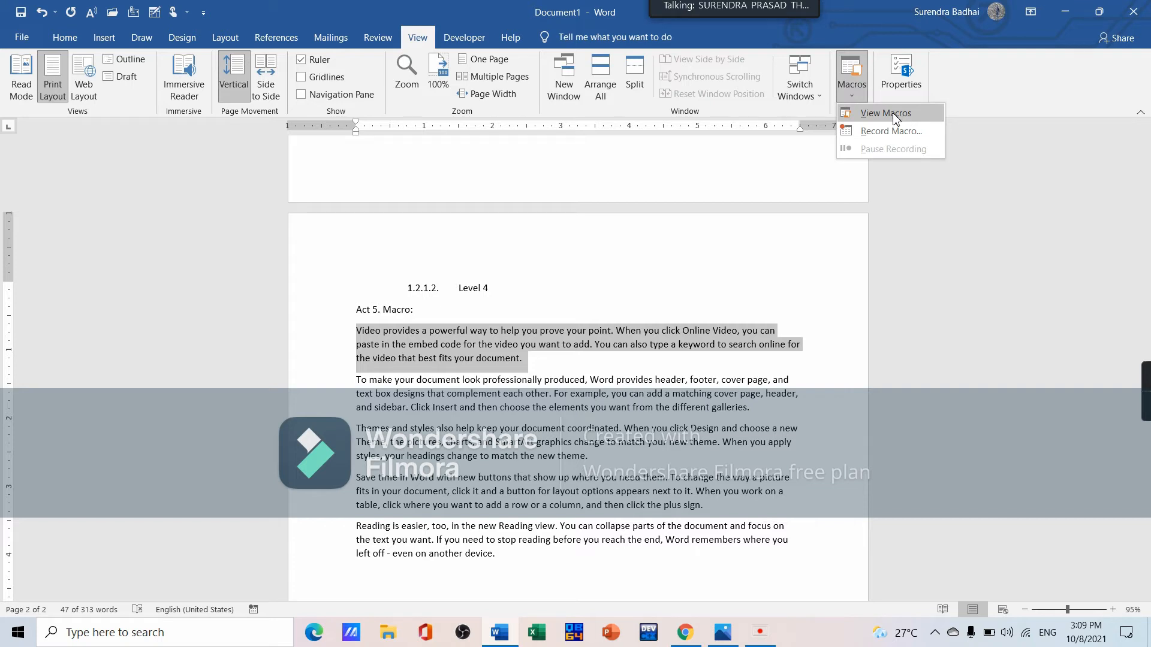
left_click(885, 113)
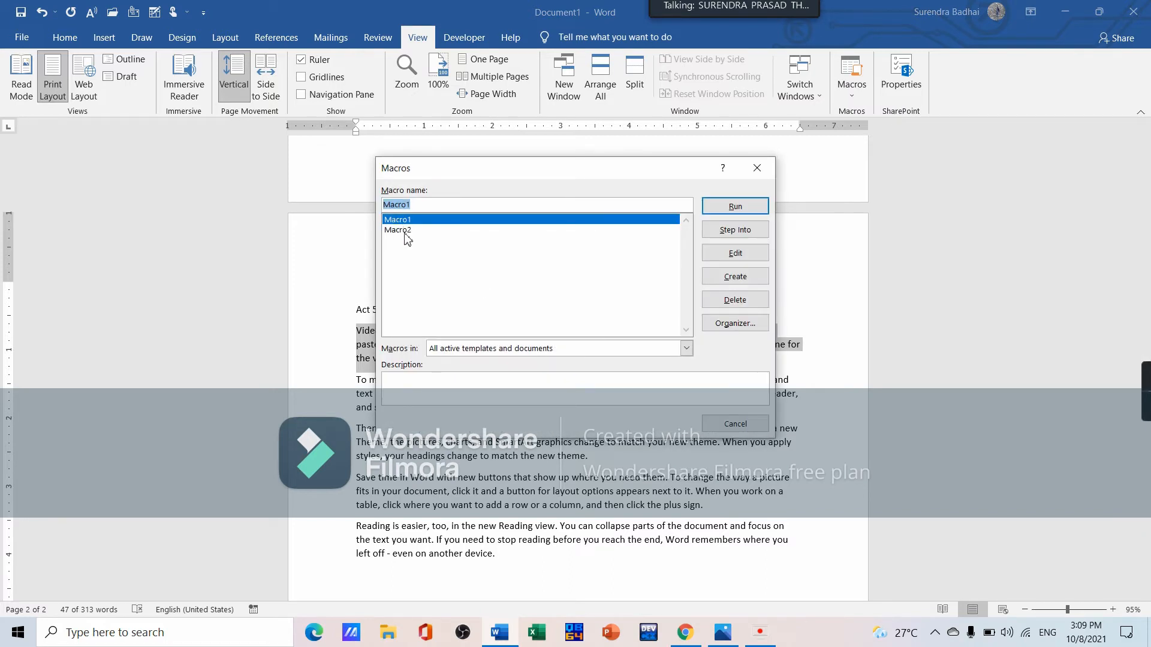
left_click(407, 231)
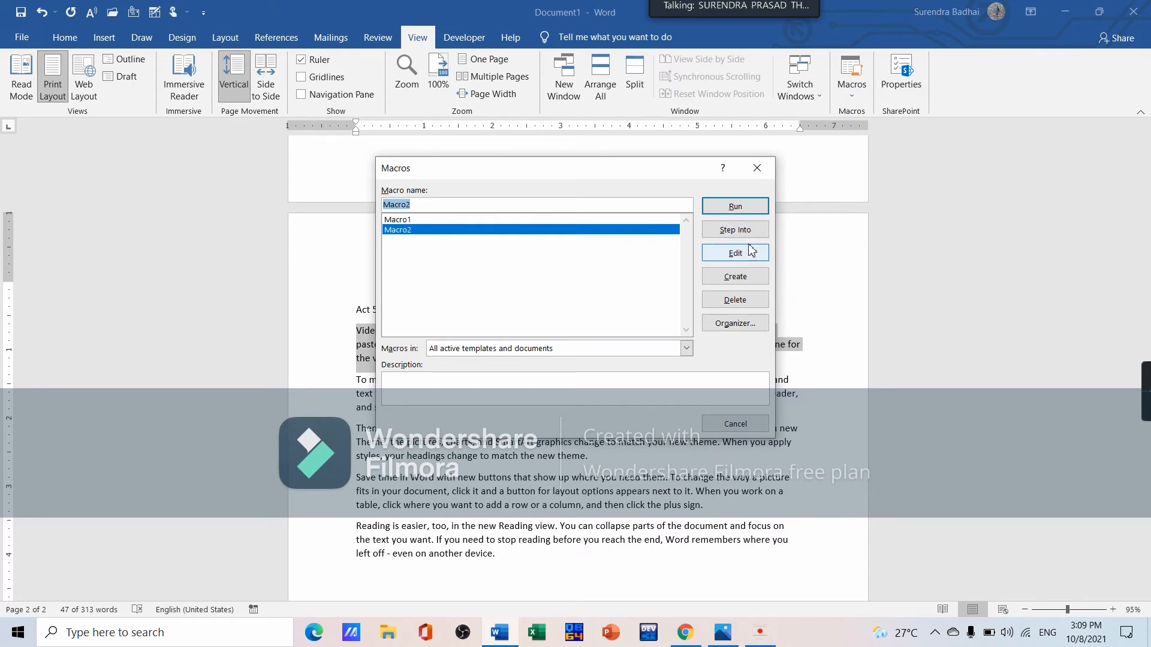
left_click(745, 211)
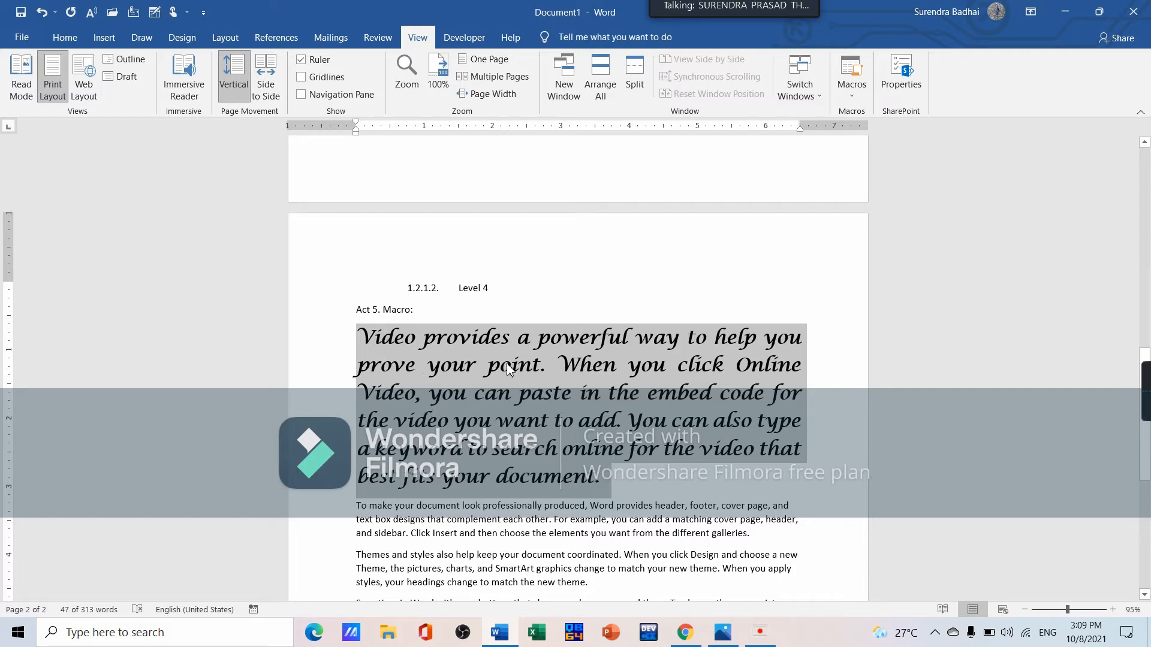
- Undo all the formatting that Macro2 applied to the first sample paragraph
key("ctrl+z")
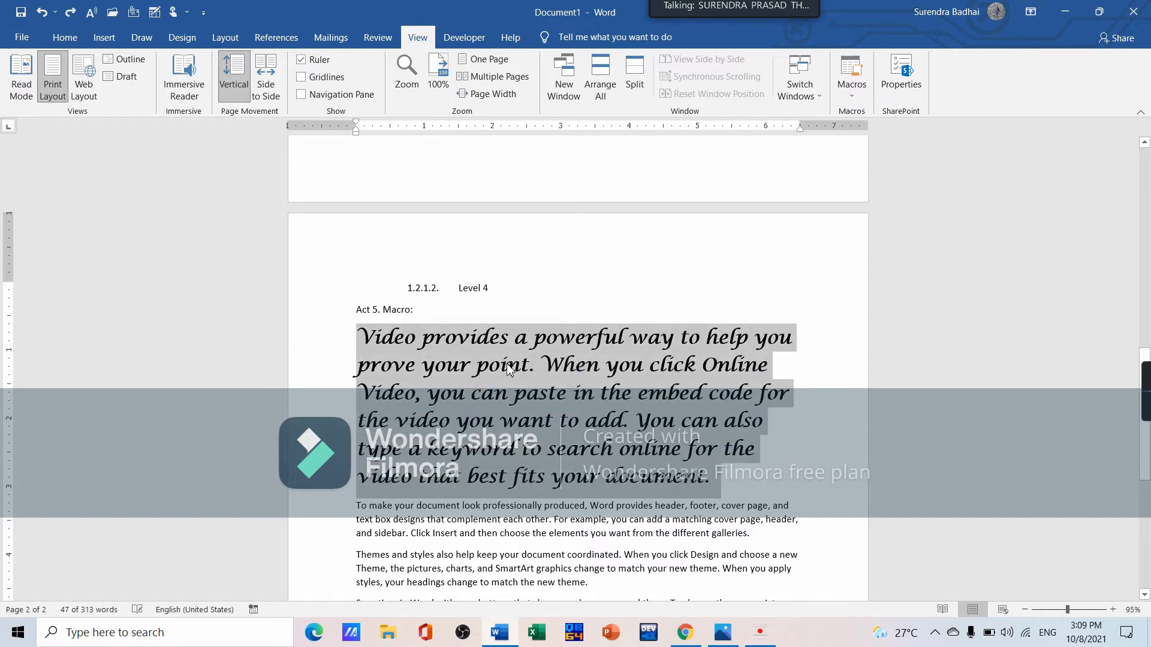
key("ctrl+z")
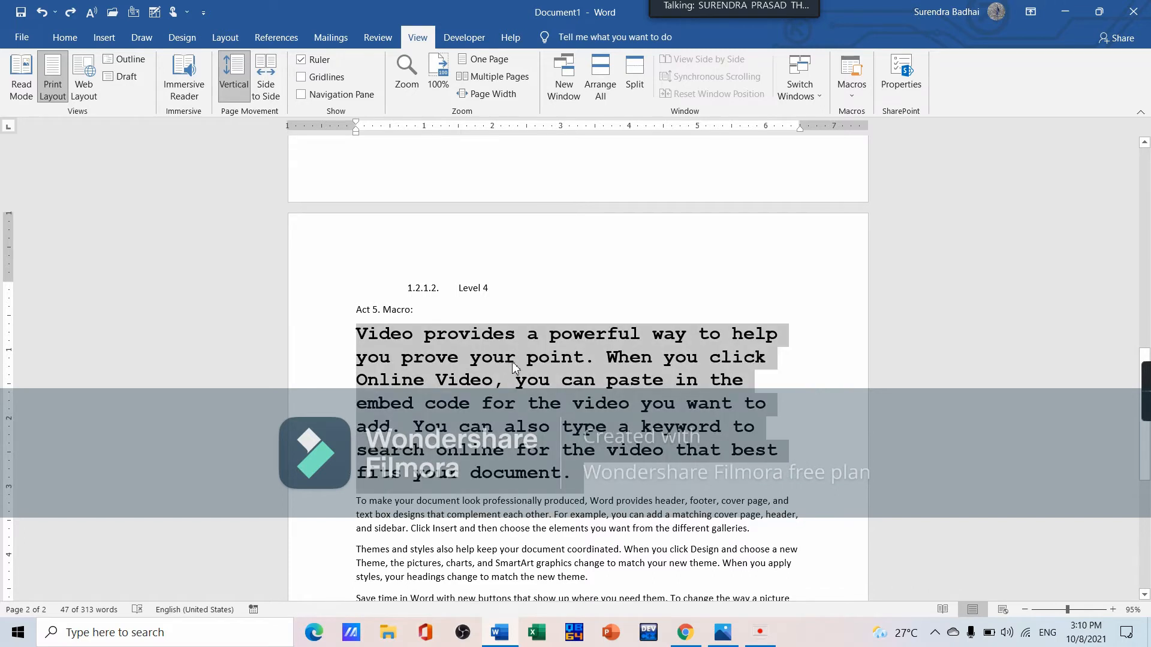
key("ctrl+z")
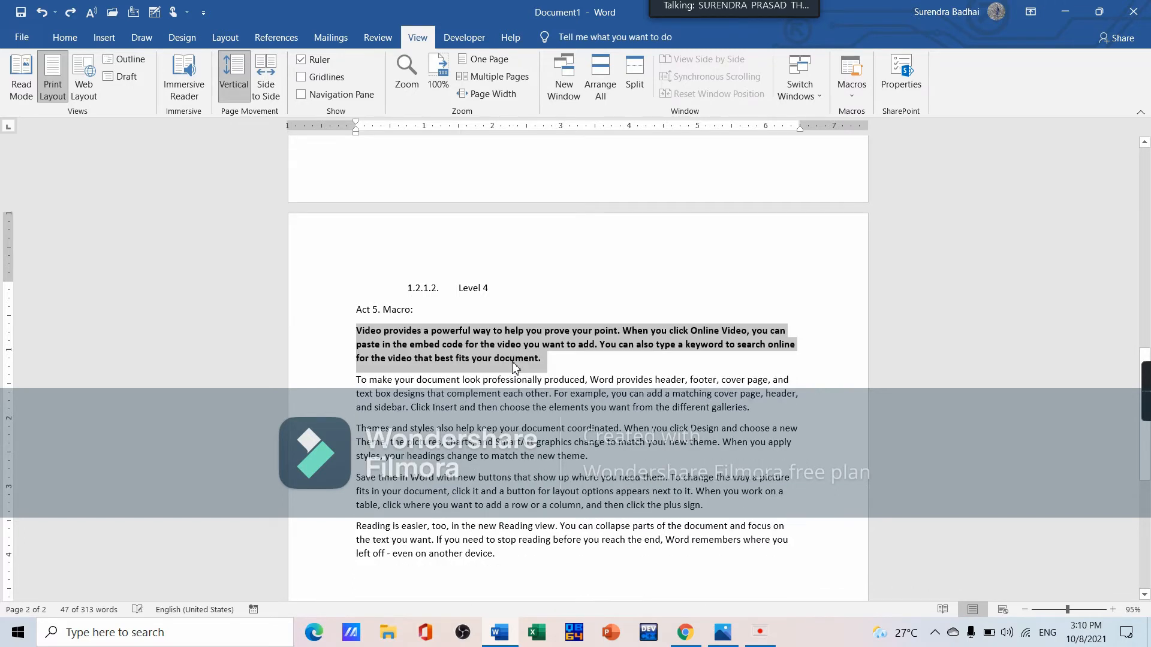
key("ctrl+z")
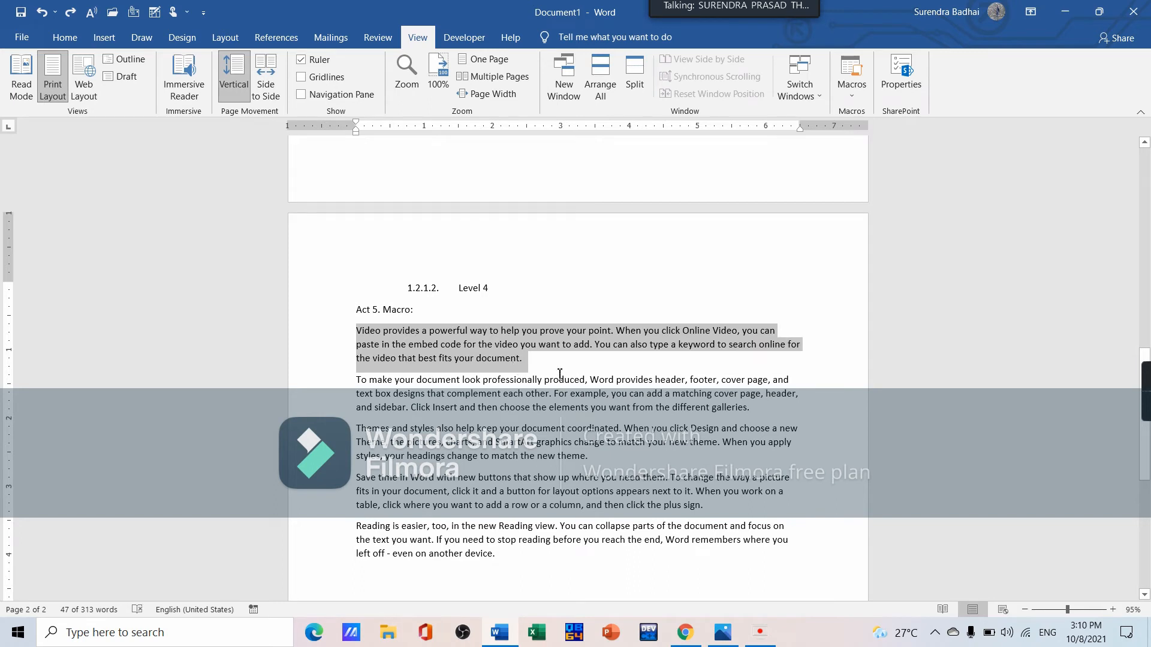
- Delete the existing macros Macro1 and Macro2 and leave the macro list
left_click(852, 90)
left_click(885, 114)
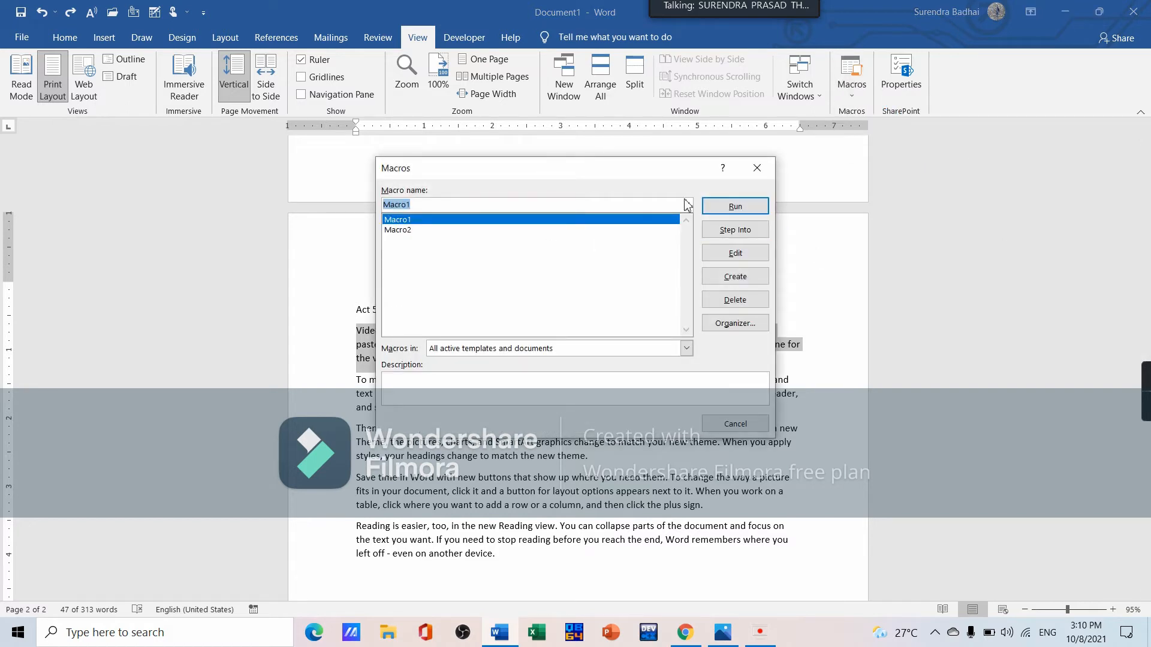
left_click(740, 298)
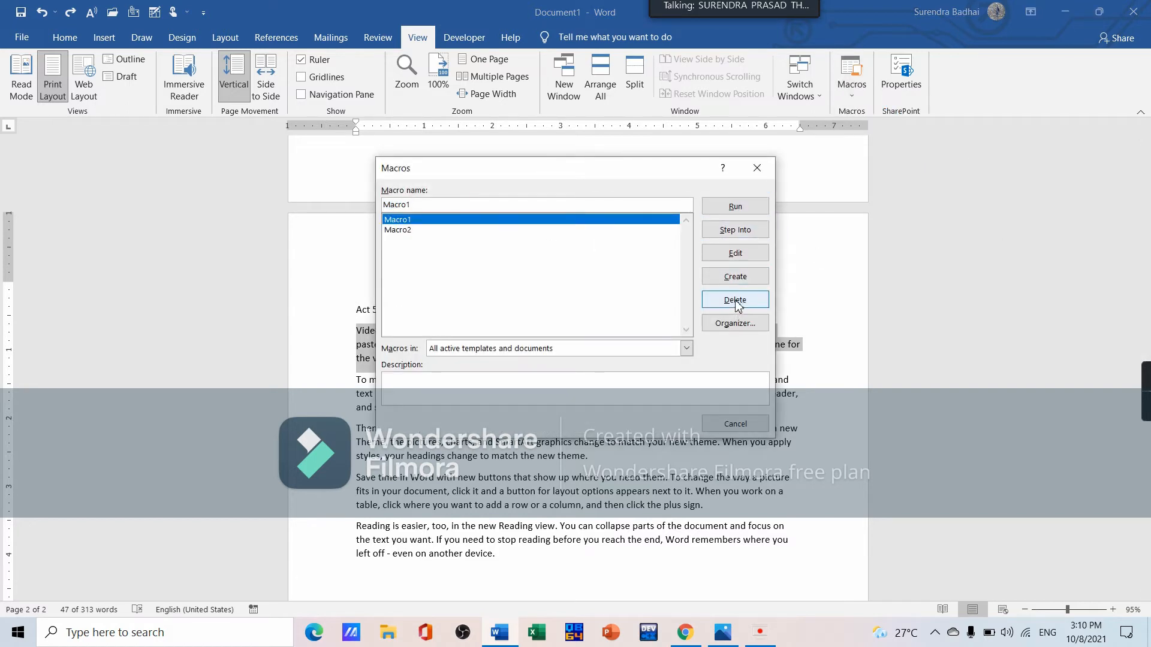
left_click(552, 358)
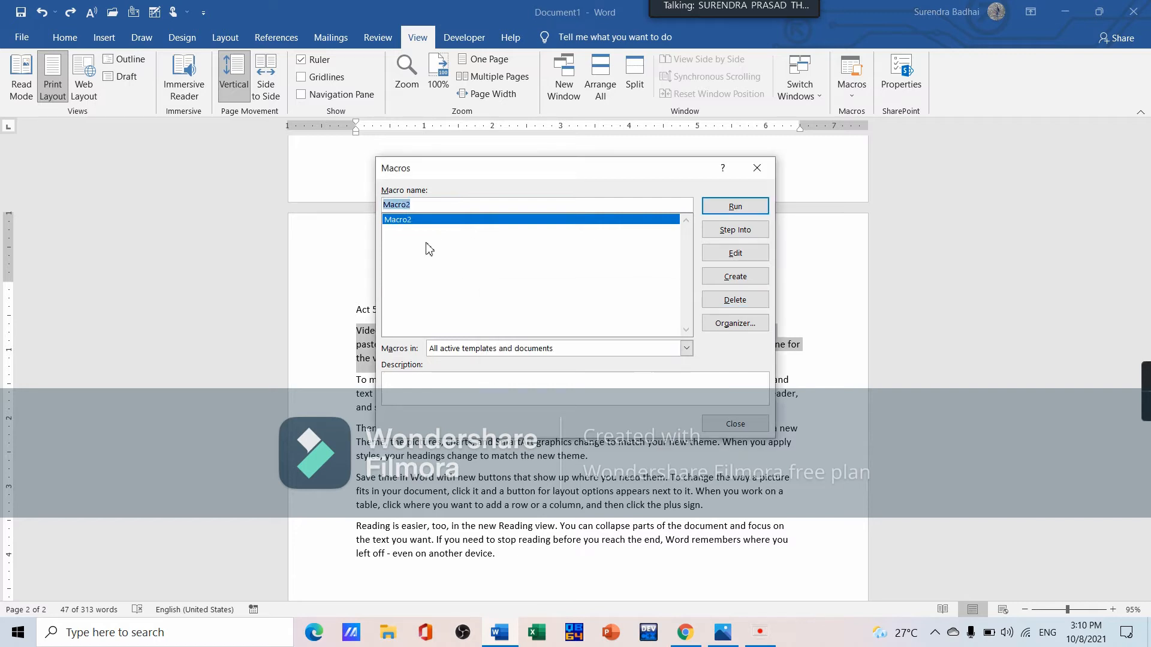
left_click(738, 301)
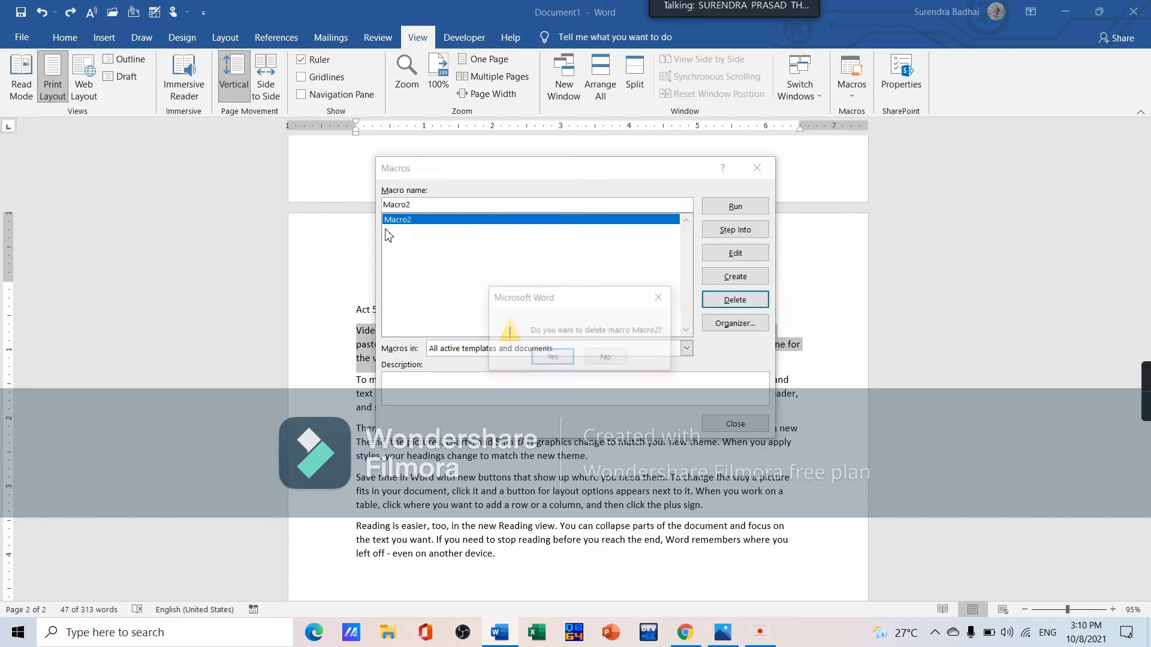
left_click(552, 358)
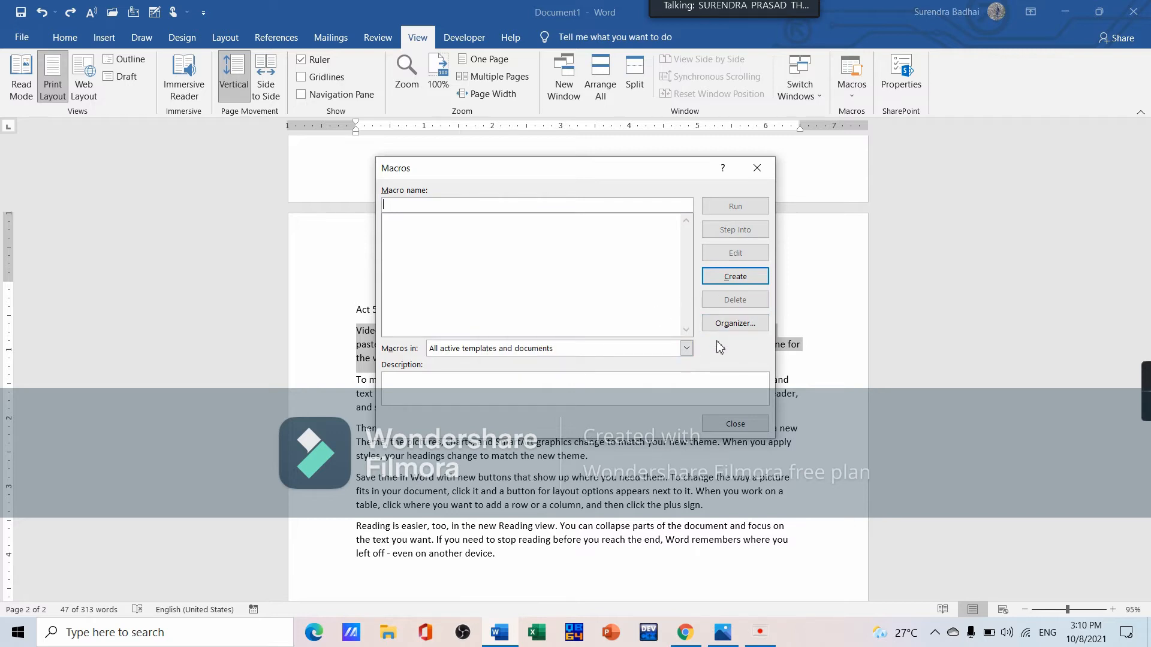
left_click(758, 170)
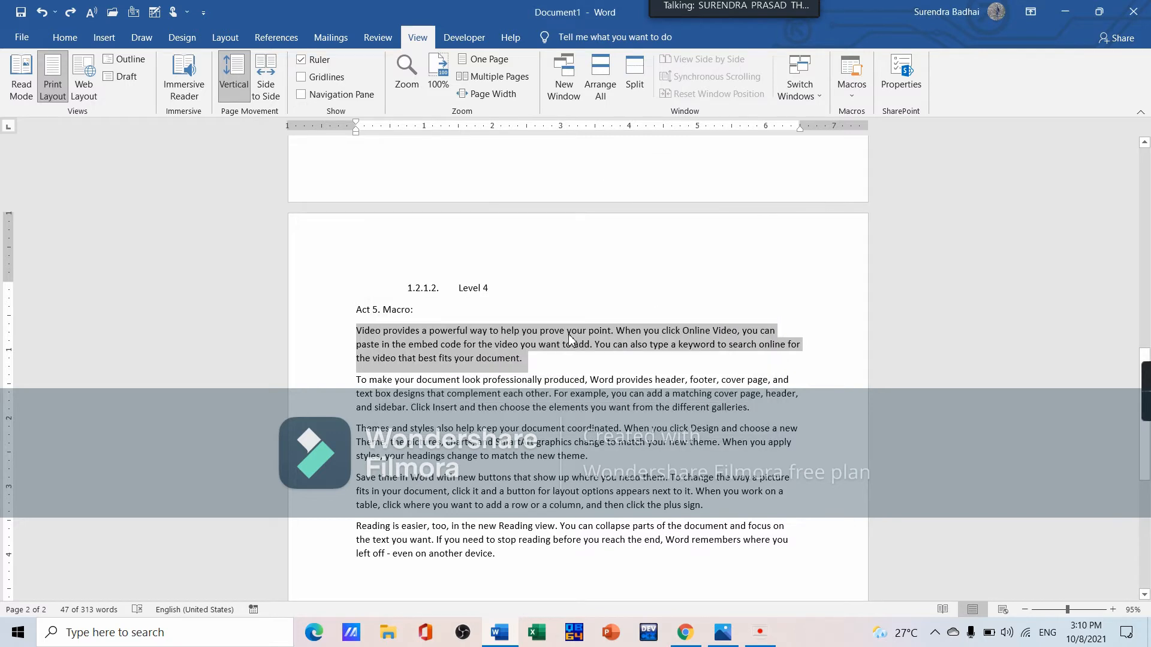
- Start recording a new macro named Macro1, stored in All Documents (Normal.dotm), with the first sample paragraph selected
left_click(851, 90)
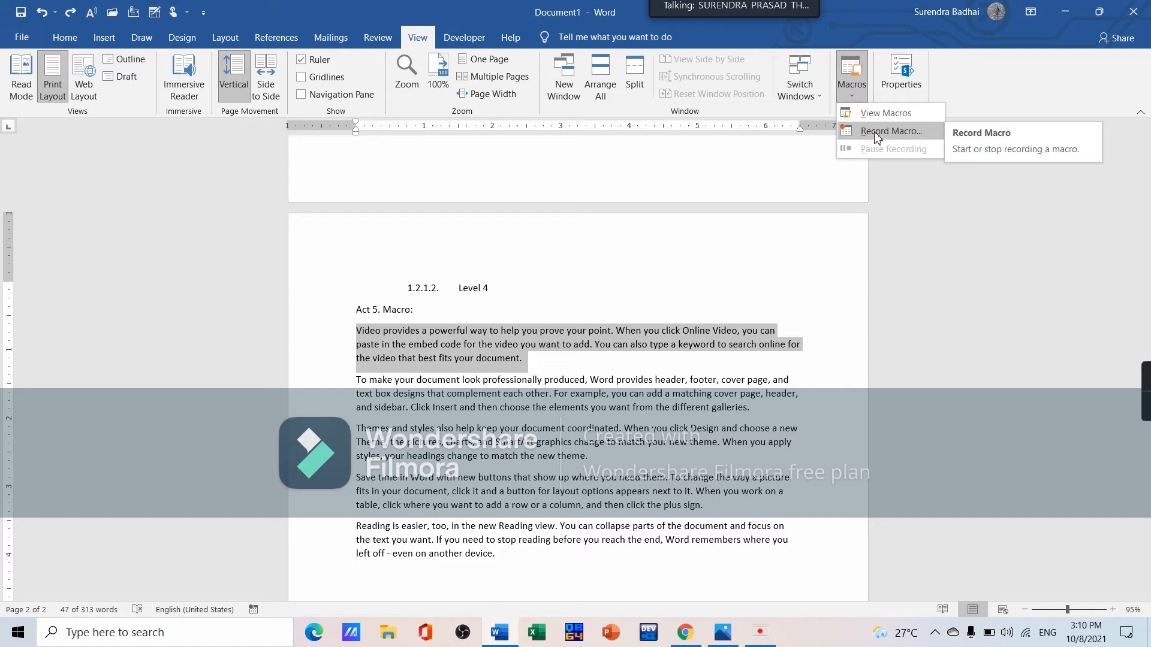
left_click(878, 134)
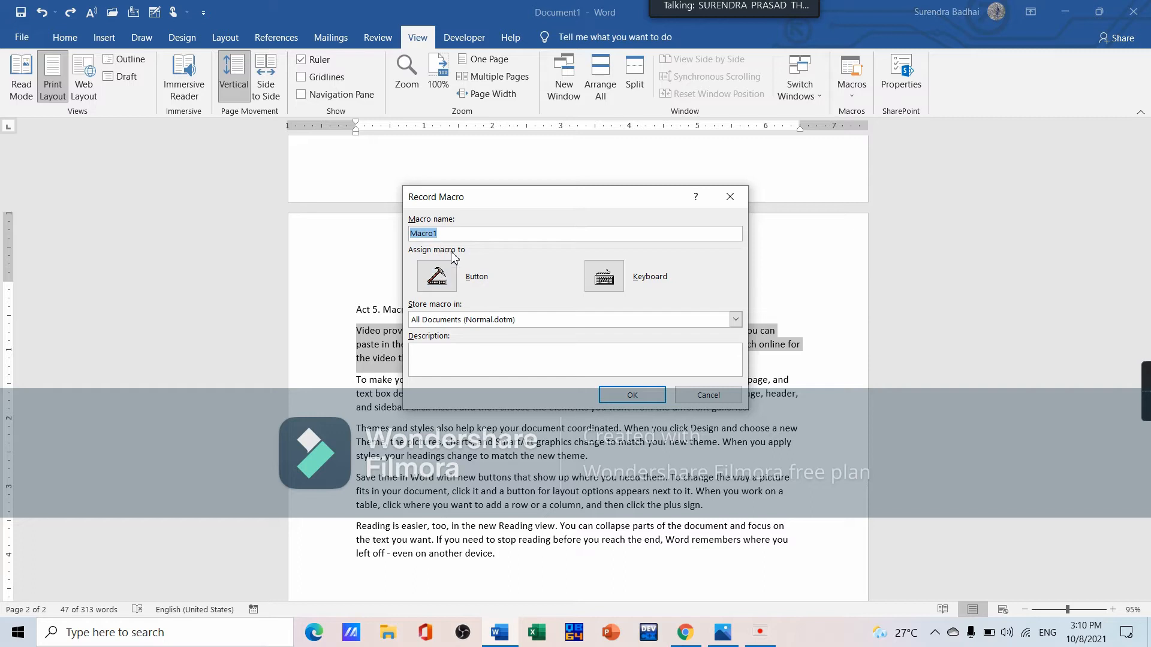
left_click(627, 397)
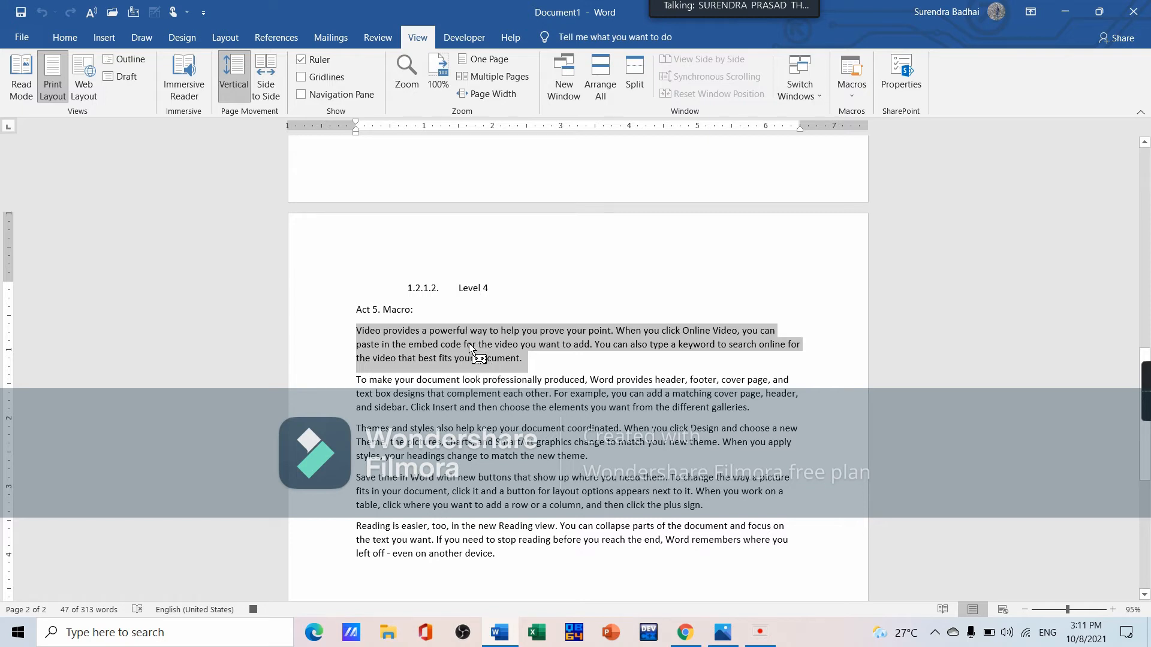
- Format the selected first sample paragraph at font size 20 in Lucida Calligraphy with an underline
left_click(61, 38)
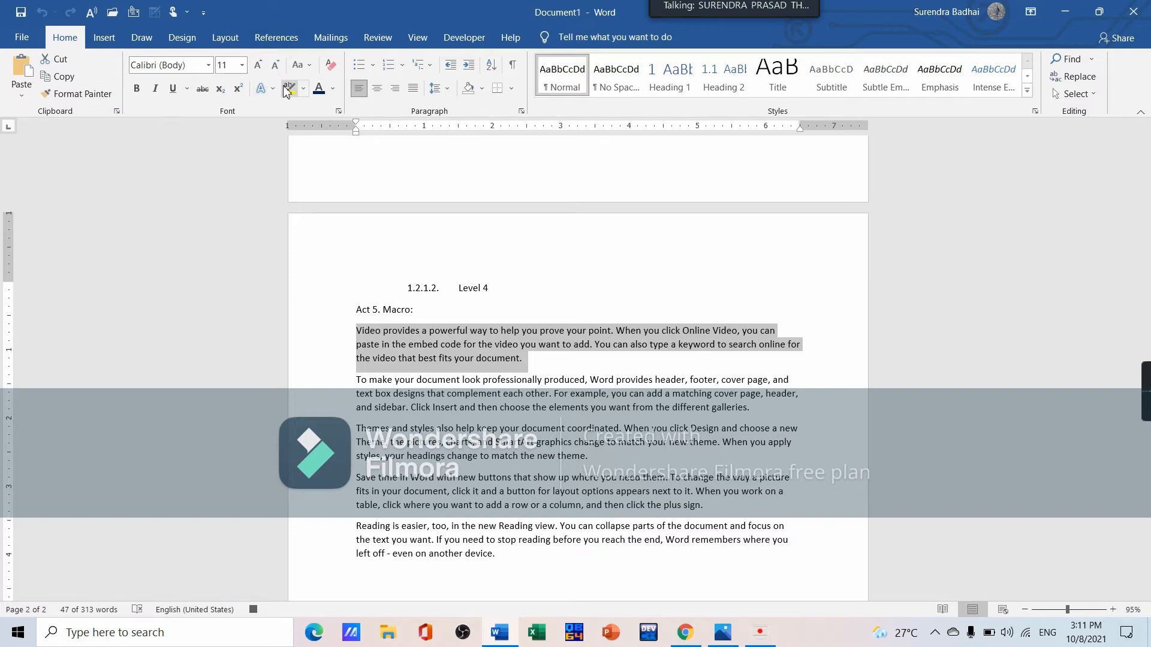
left_click(242, 65)
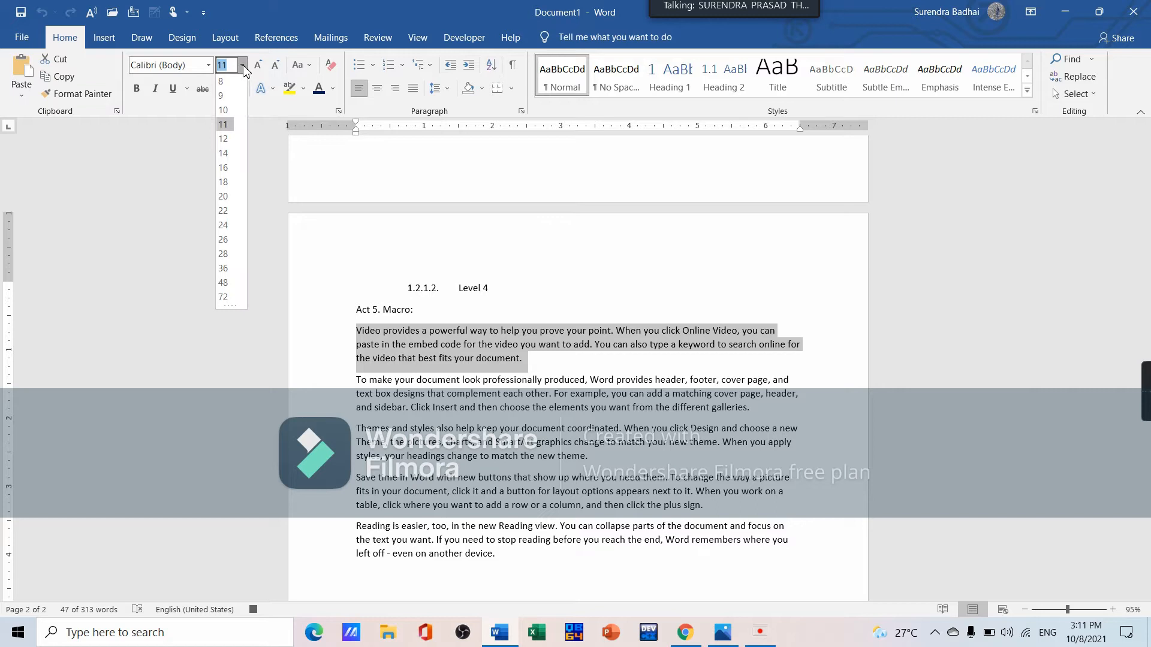
left_click(224, 198)
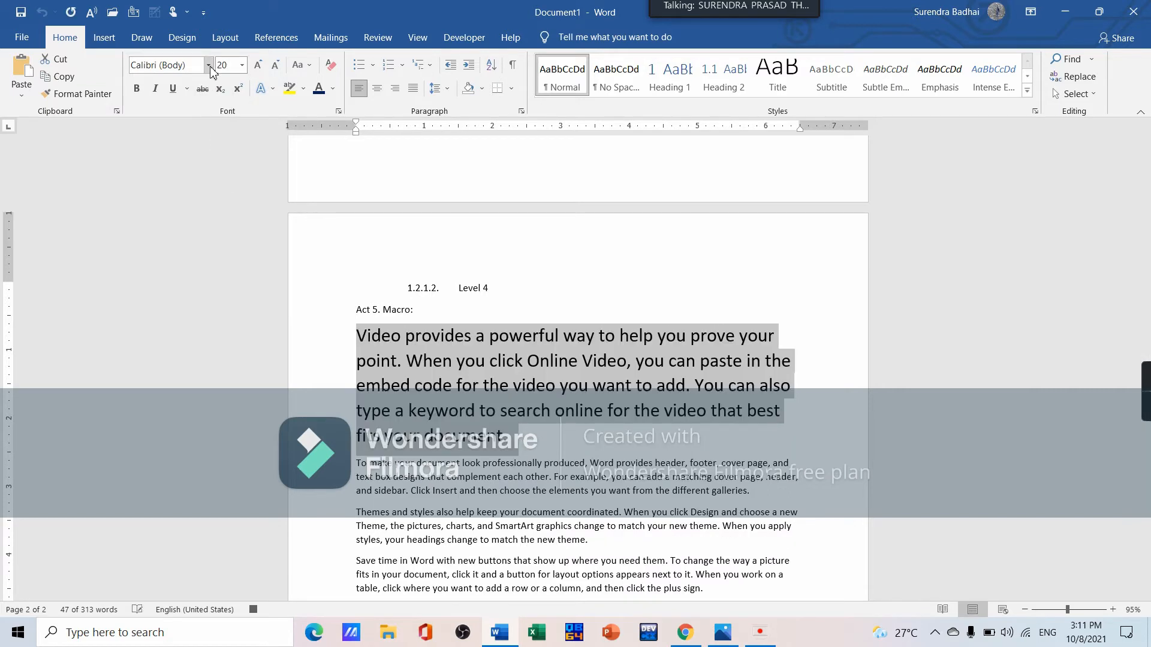
left_click(208, 66)
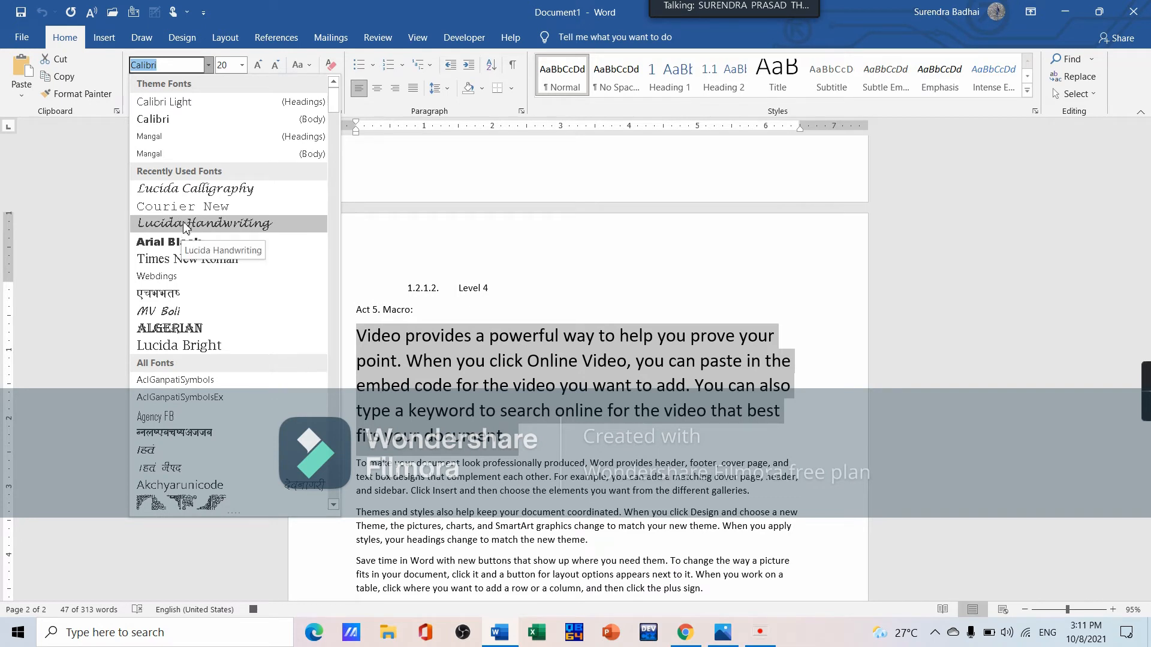
left_click(204, 190)
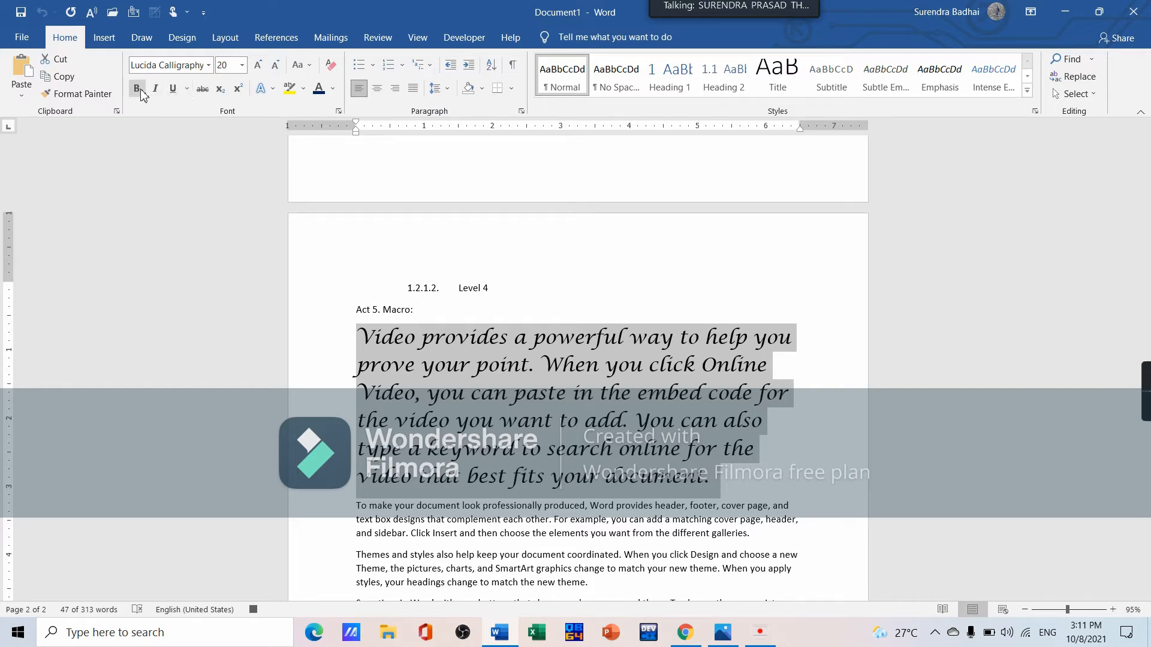
left_click(173, 96)
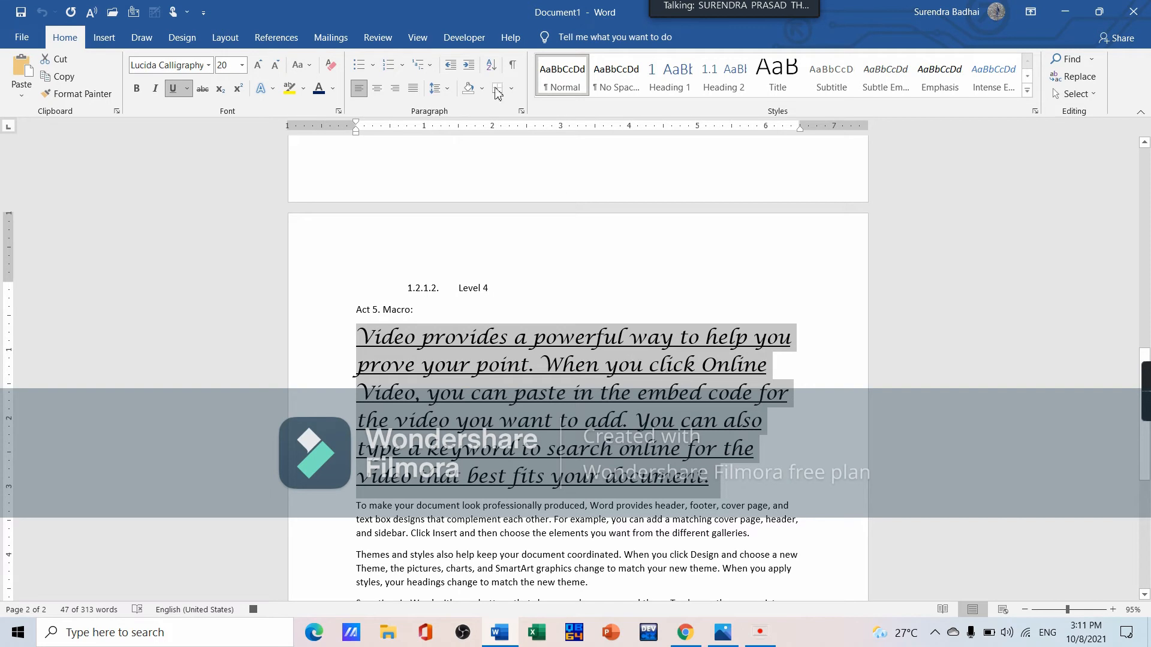
- Stop recording the macro after the paragraph's formatting is complete
left_click(417, 38)
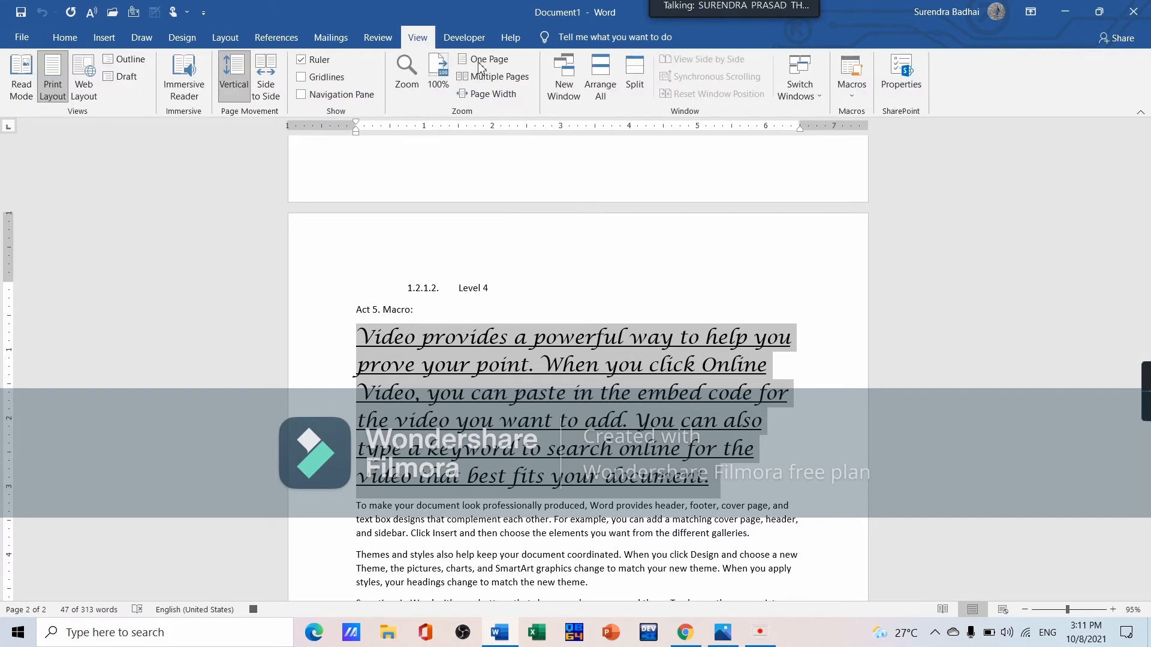
left_click(854, 96)
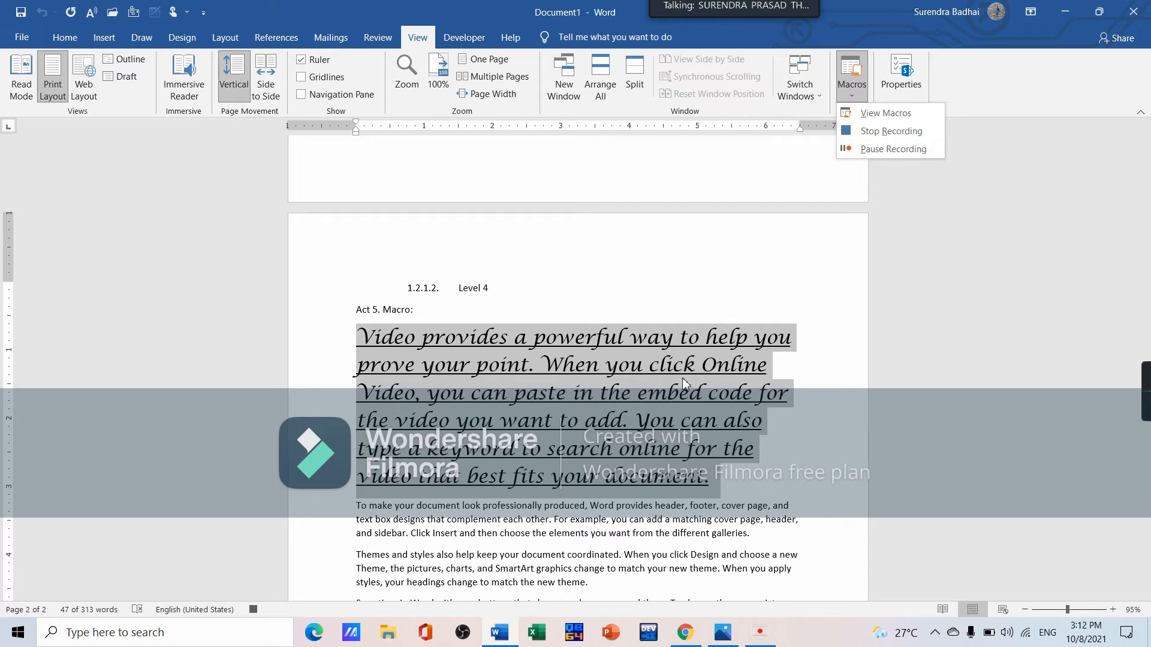
left_click(877, 137)
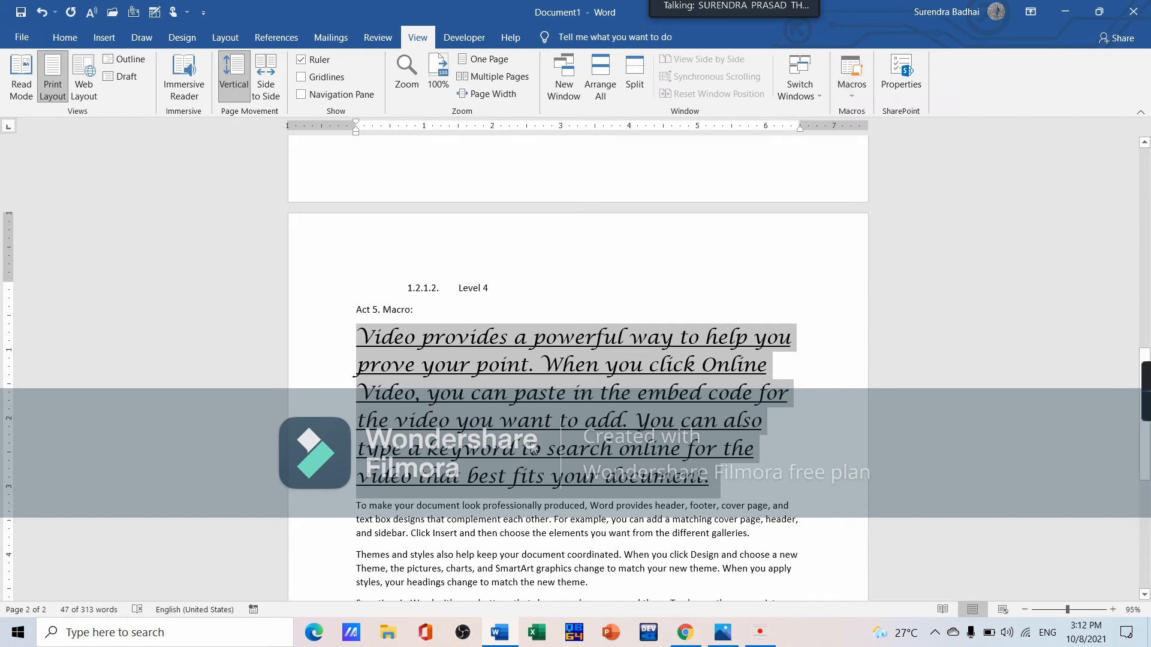
- Check the list of available macros for the recorded Macro1 without running it
left_click(858, 74)
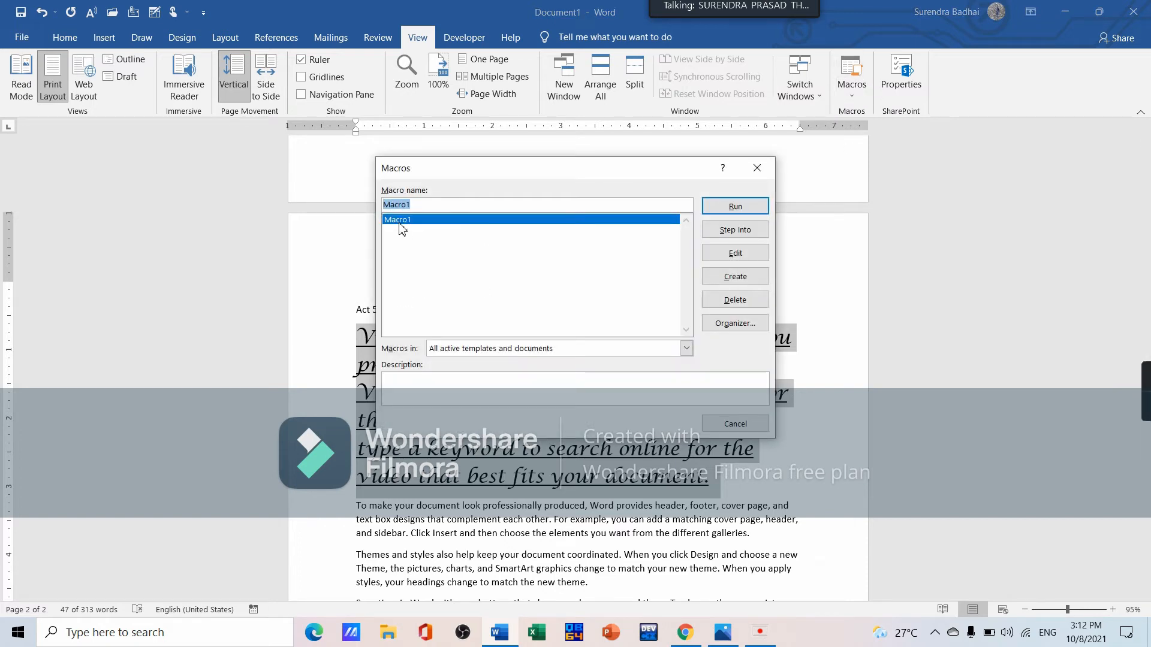
left_click(757, 168)
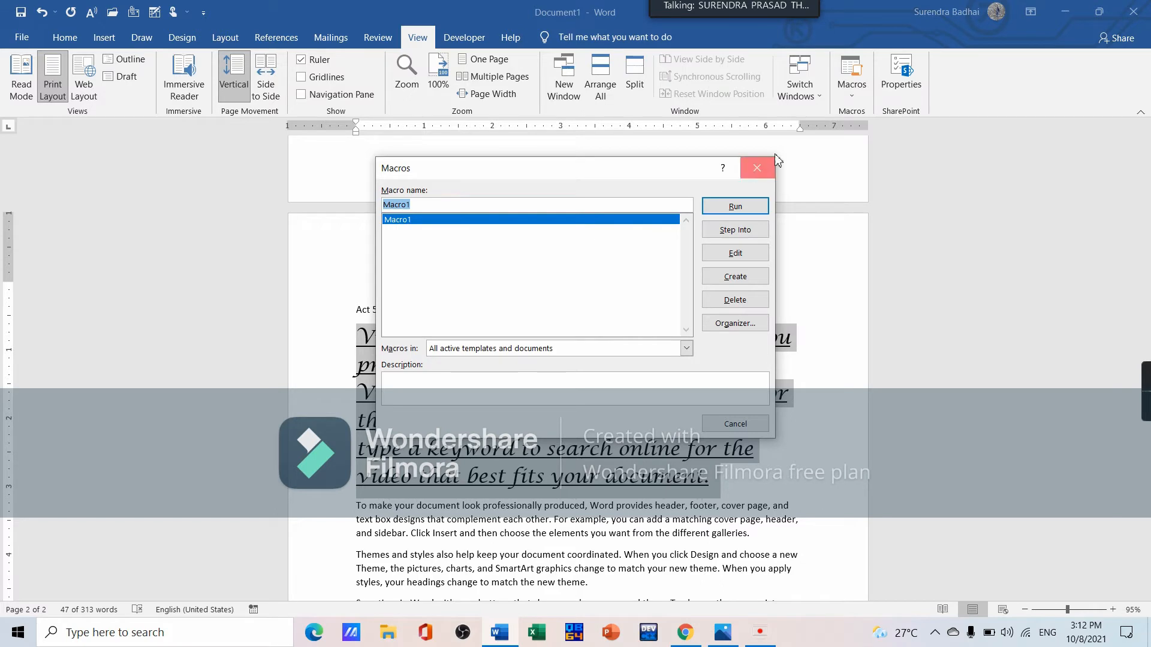
left_click(862, 100)
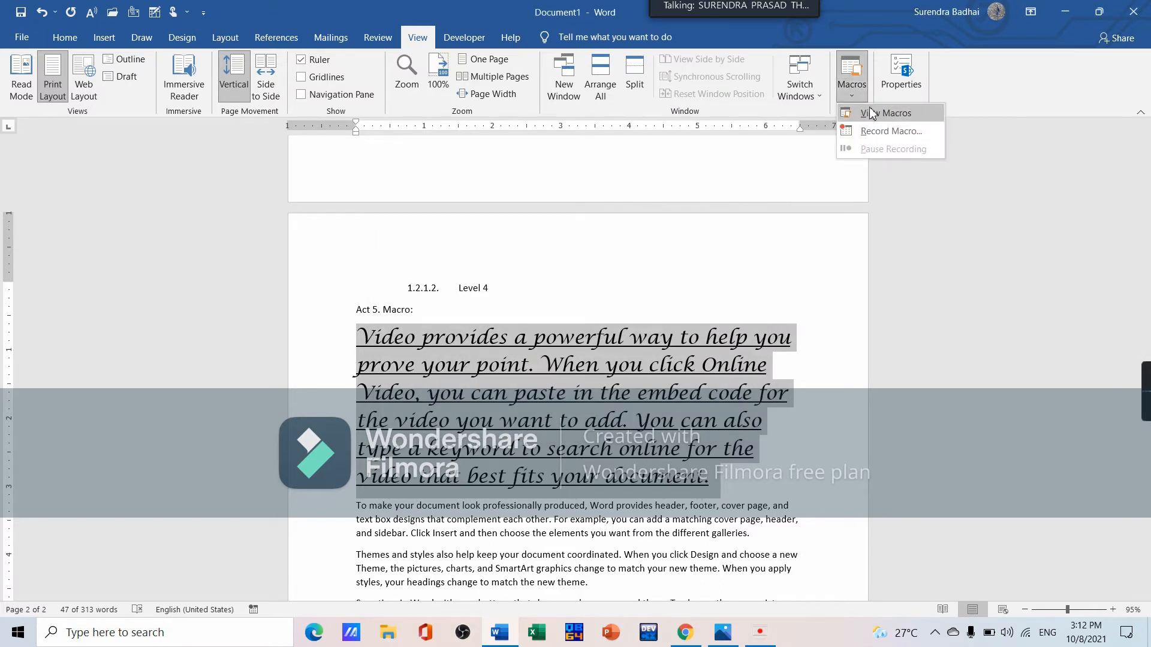
left_click(869, 114)
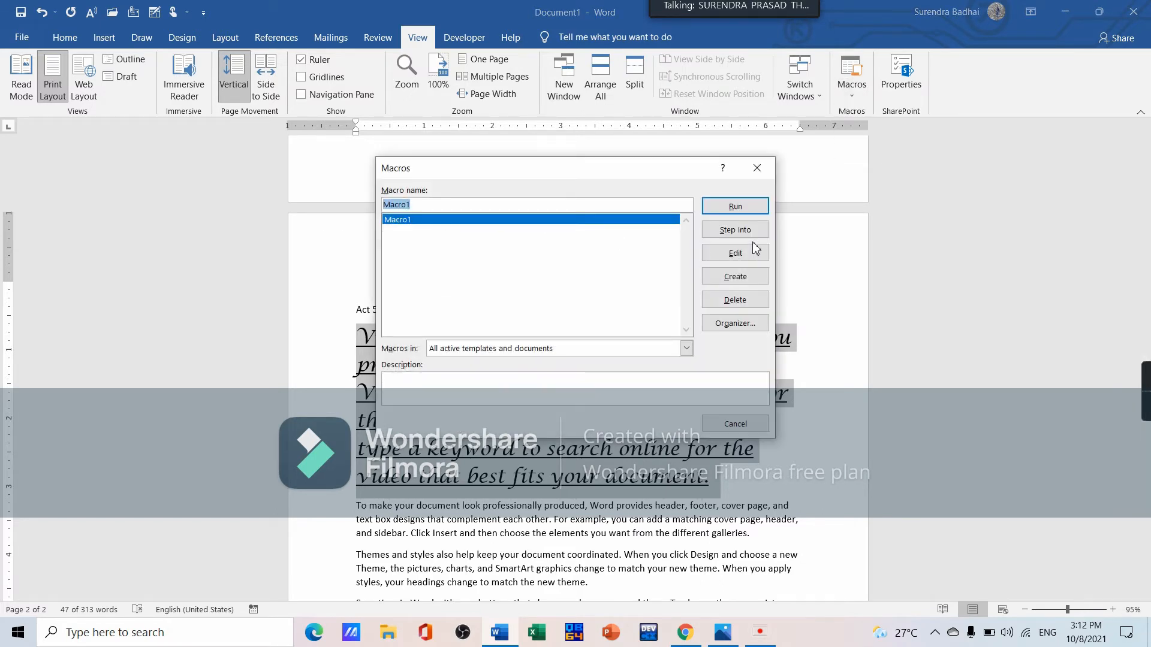
left_click(730, 425)
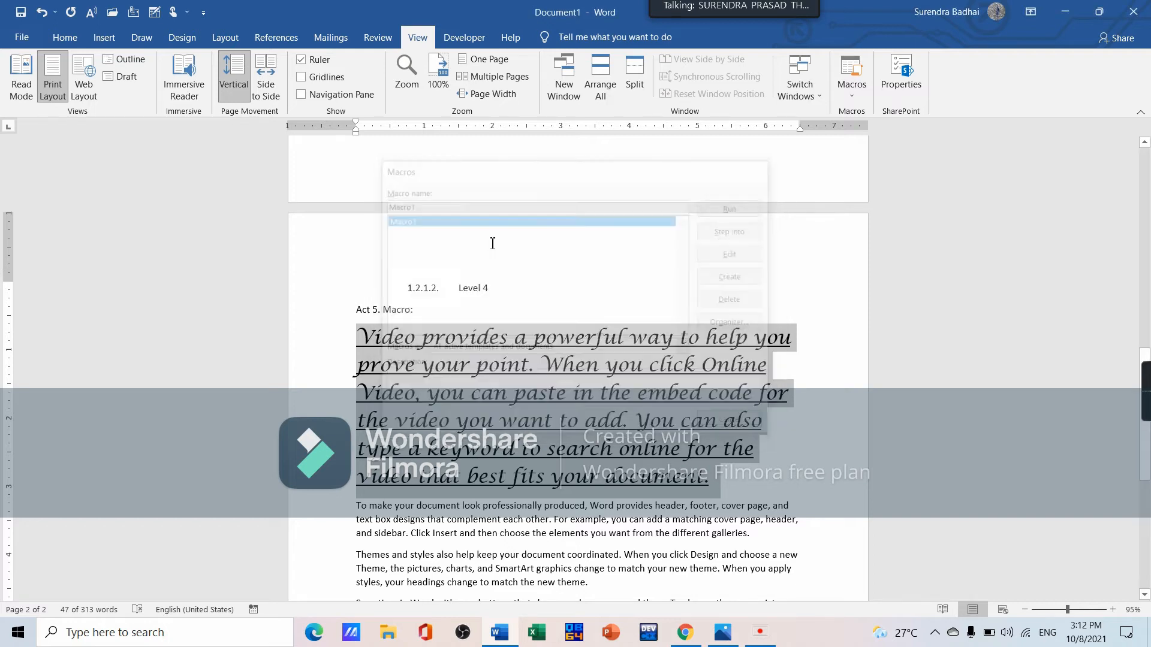
- Run the recorded Macro1 on the sample paragraph that begins "Themes and styles also help"
scroll(574, 460, "down", 3)
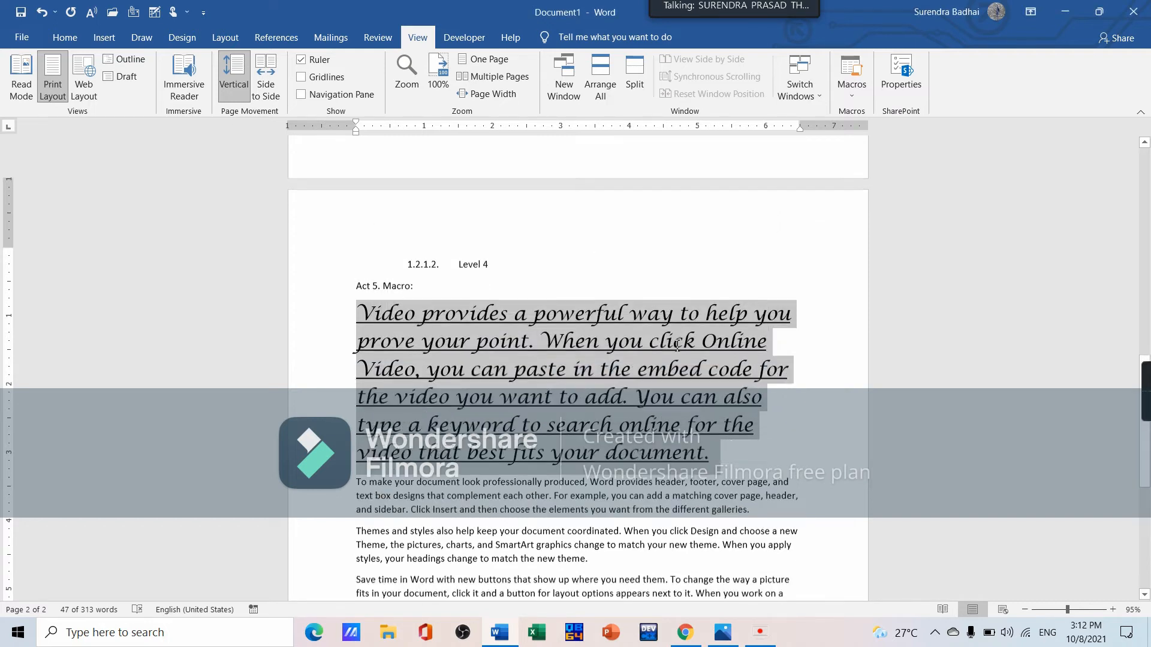
left_click_drag(358, 338, 706, 533)
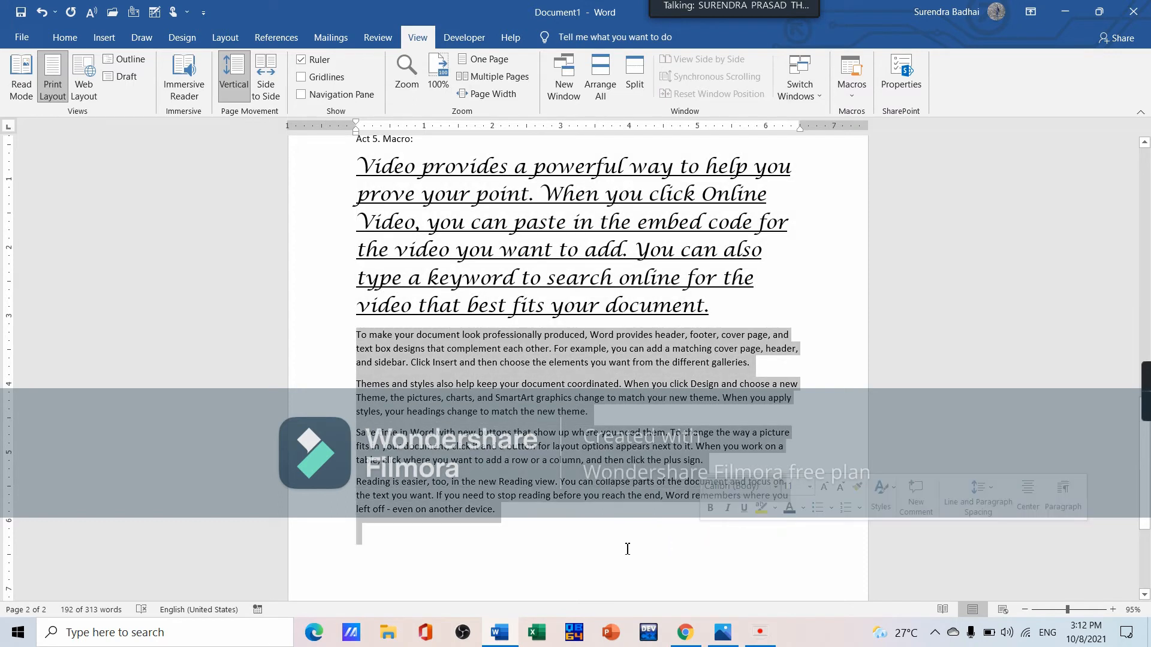
left_click(409, 353)
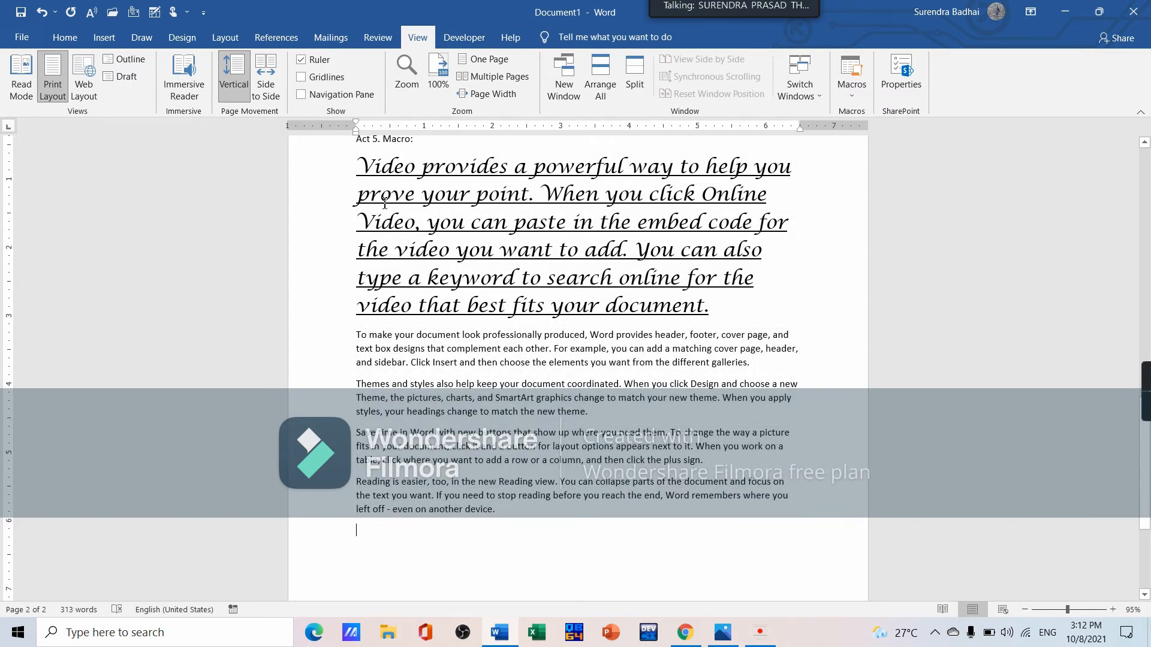
left_click_drag(356, 382, 605, 426)
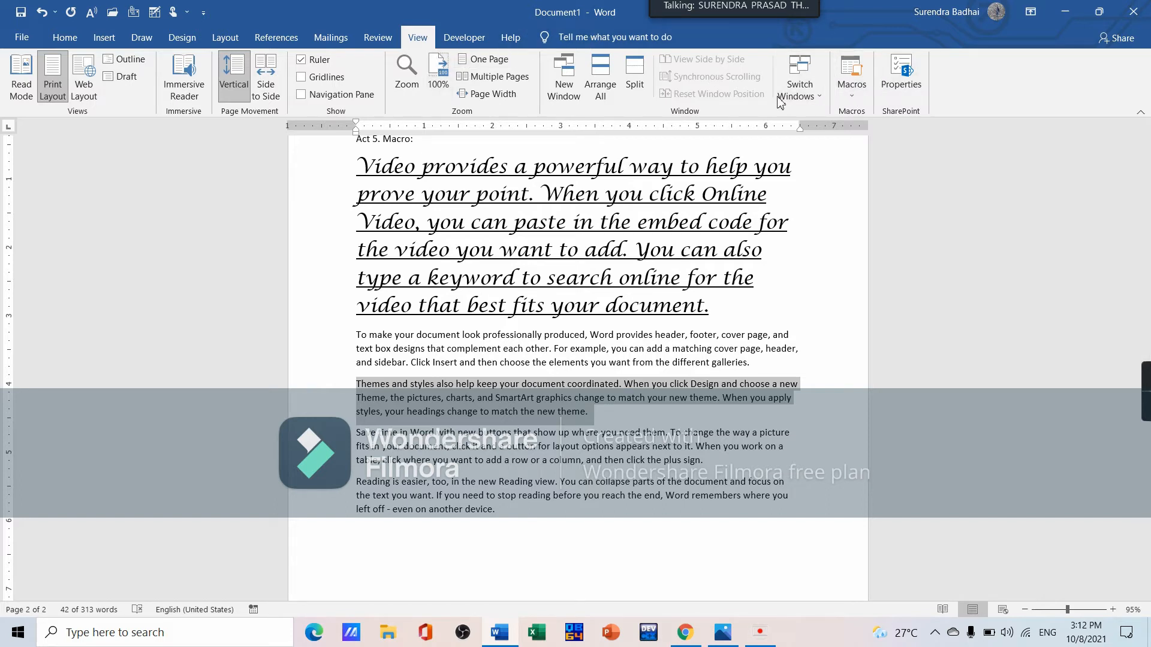
left_click(853, 95)
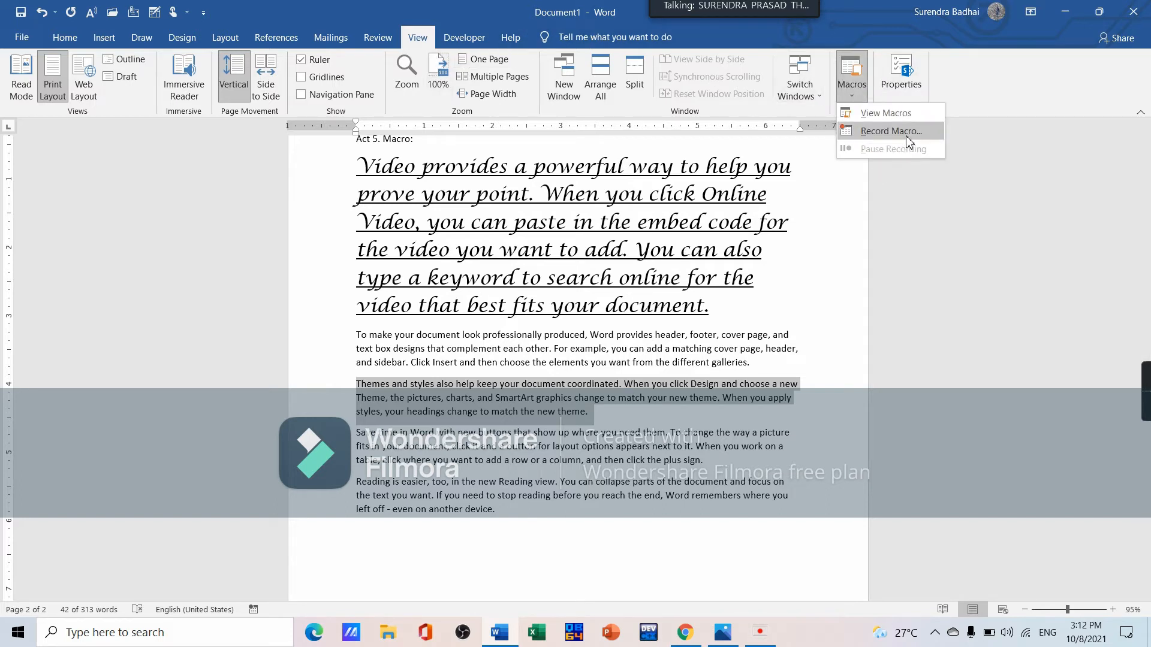
left_click(893, 114)
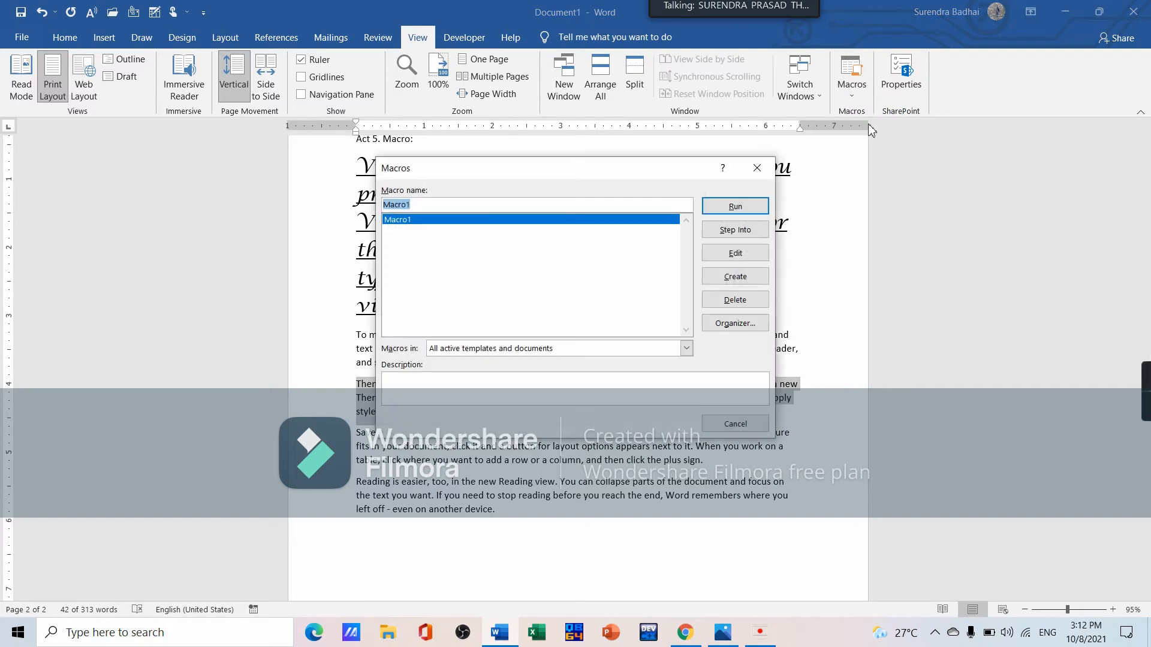
left_click(735, 206)
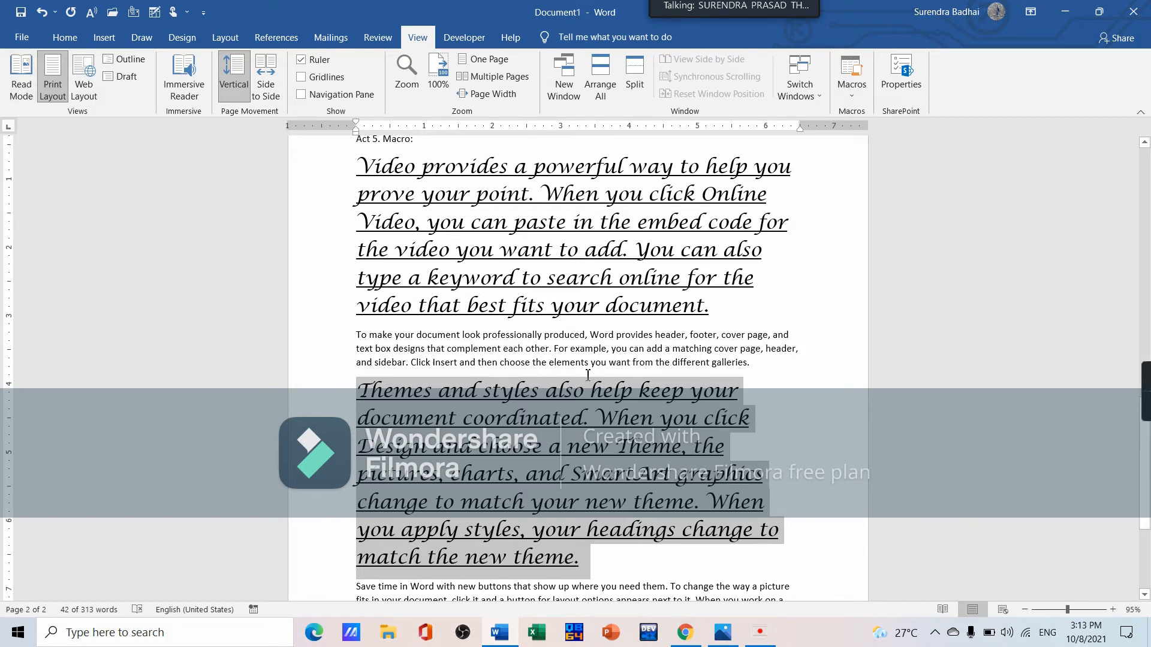
scroll(584, 365, "down", 3)
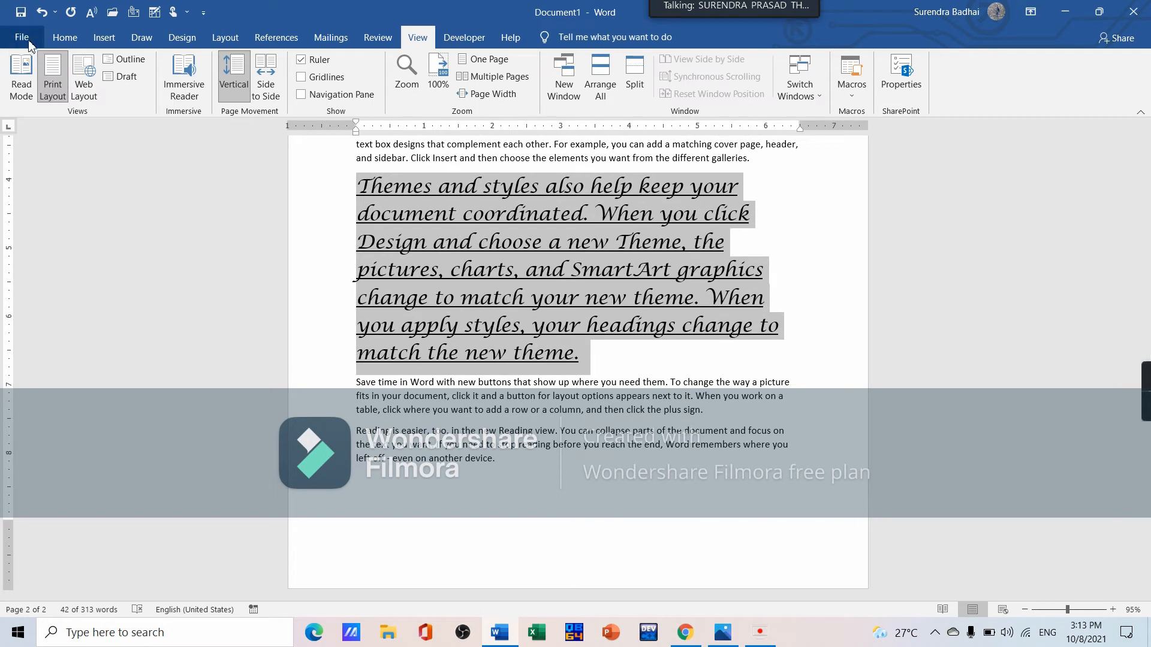
- Copy the plain formatting of the "To make your document look" paragraph onto the "Themes and styles" paragraph with Format Painter
left_click(61, 39)
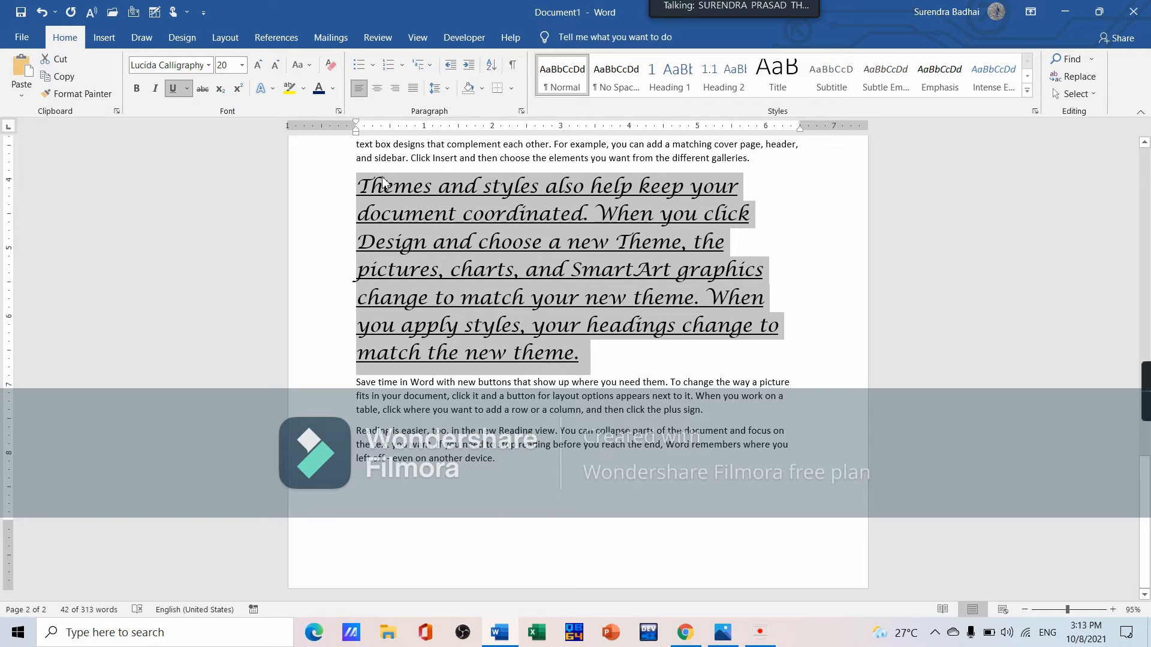
left_click(406, 214)
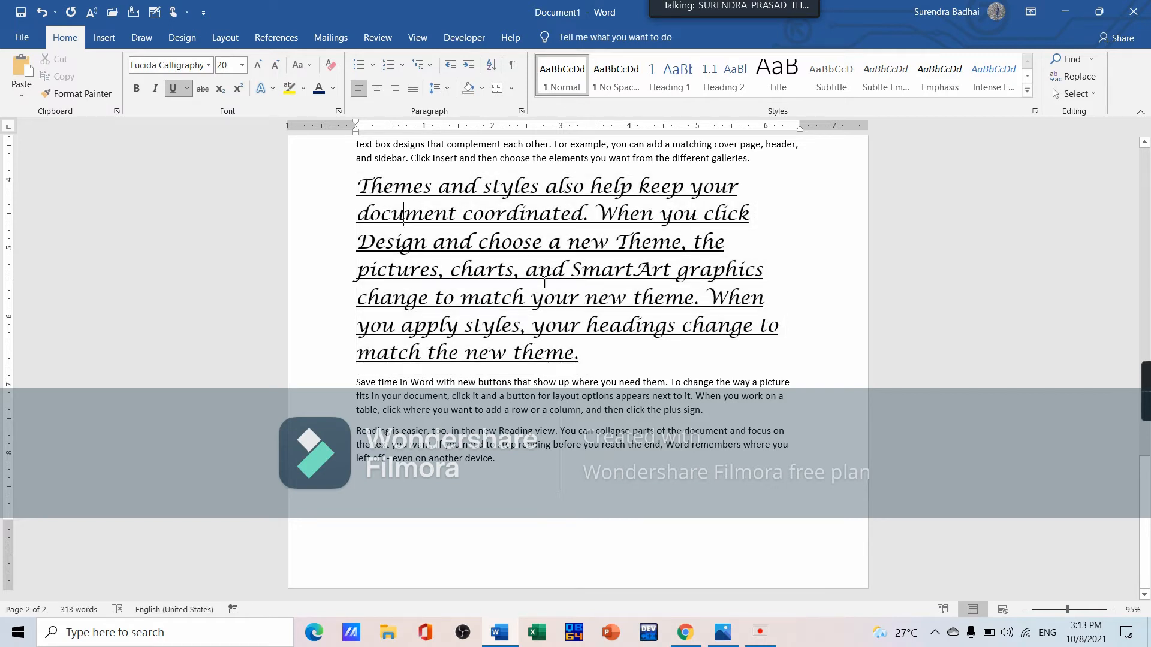
scroll(581, 414, "up", 2)
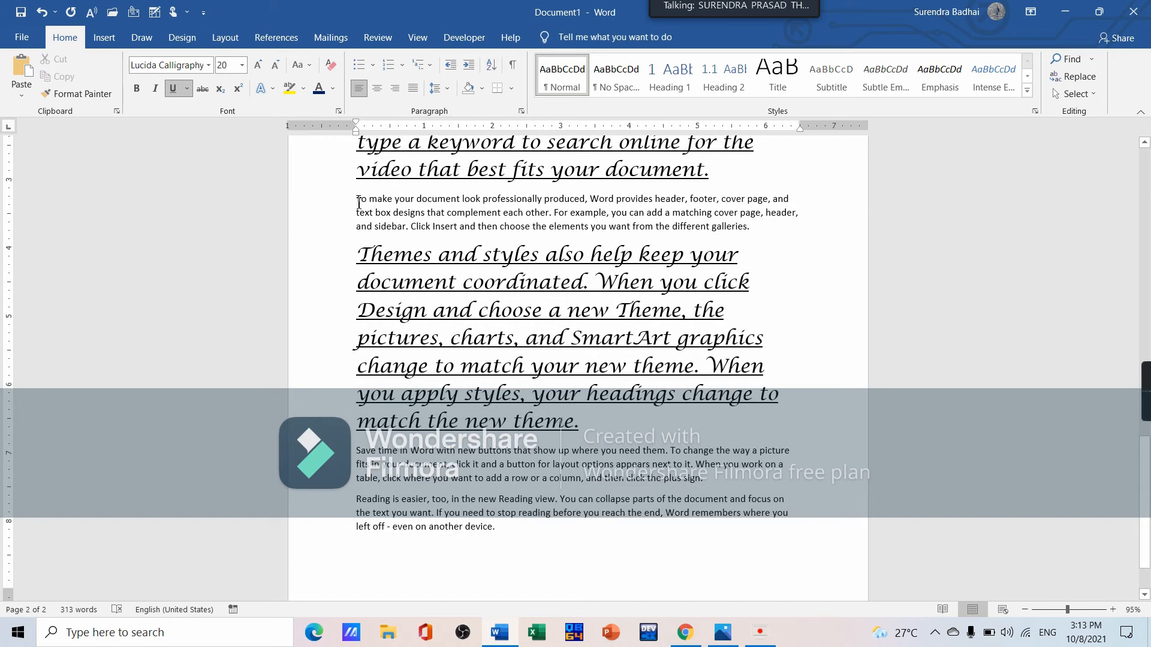
left_click_drag(380, 203, 482, 206)
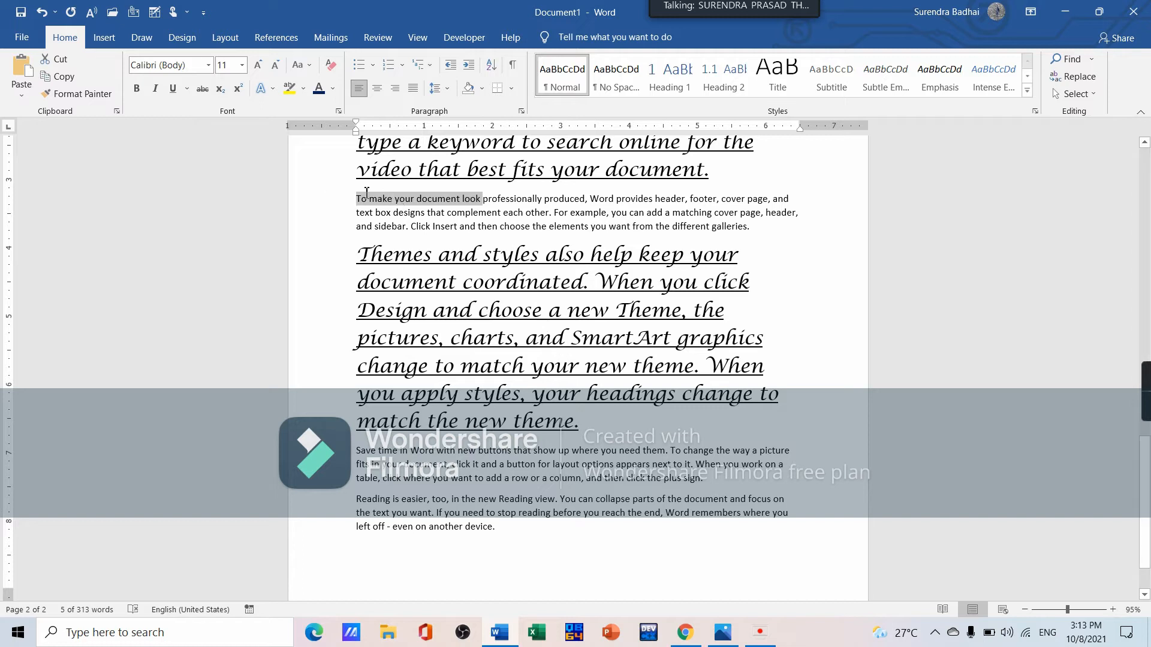
left_click(82, 96)
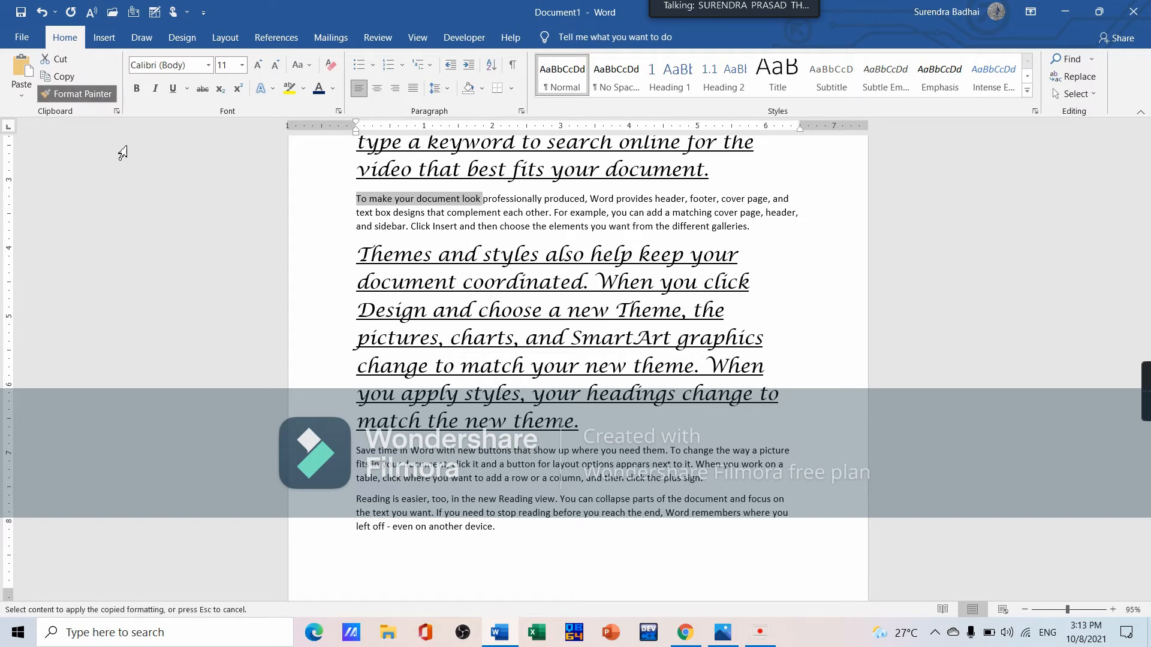
mouse_move(359, 253)
left_mouse_down()
mouse_move(427, 281)
mouse_move(591, 413)
mouse_move(584, 427)
left_mouse_up()
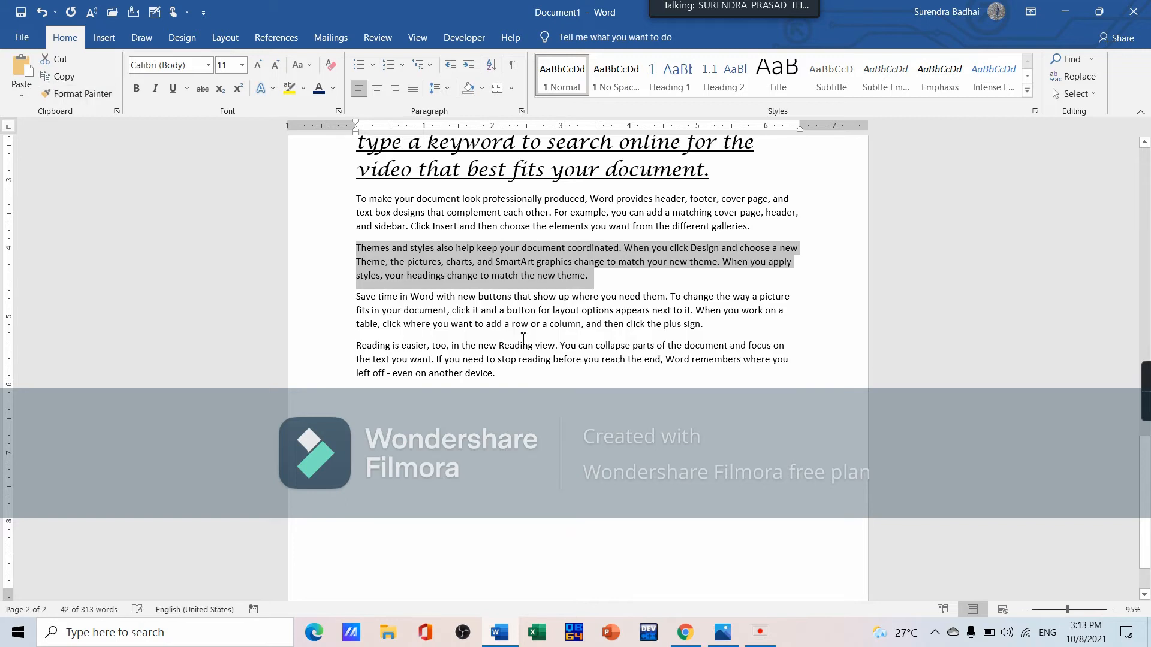
- Use Format Painter to copy the first sample paragraph's formatting onto all four sample paragraphs below it
scroll(469, 259, "up", 5)
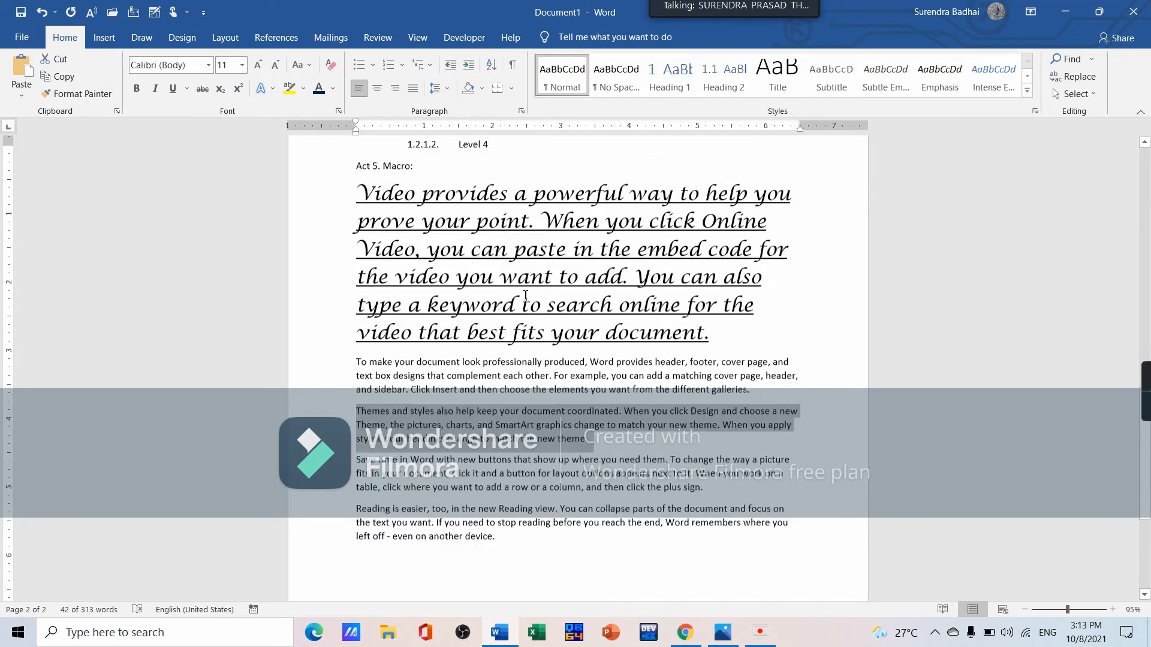
left_click_drag(367, 200, 517, 212)
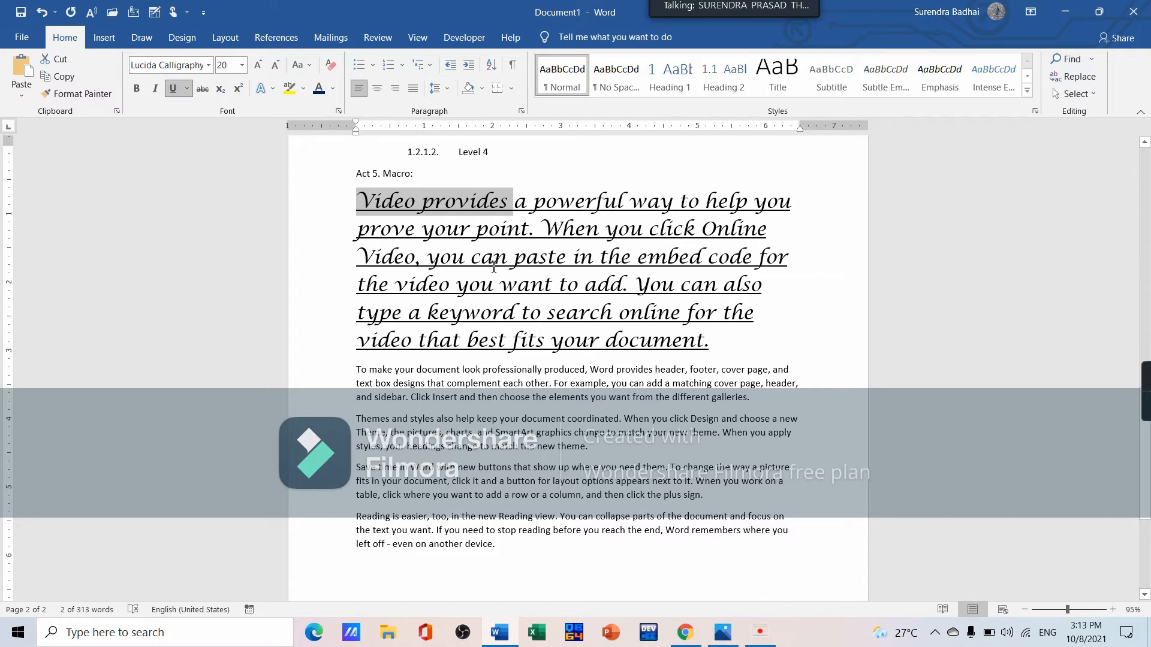
left_click(72, 98)
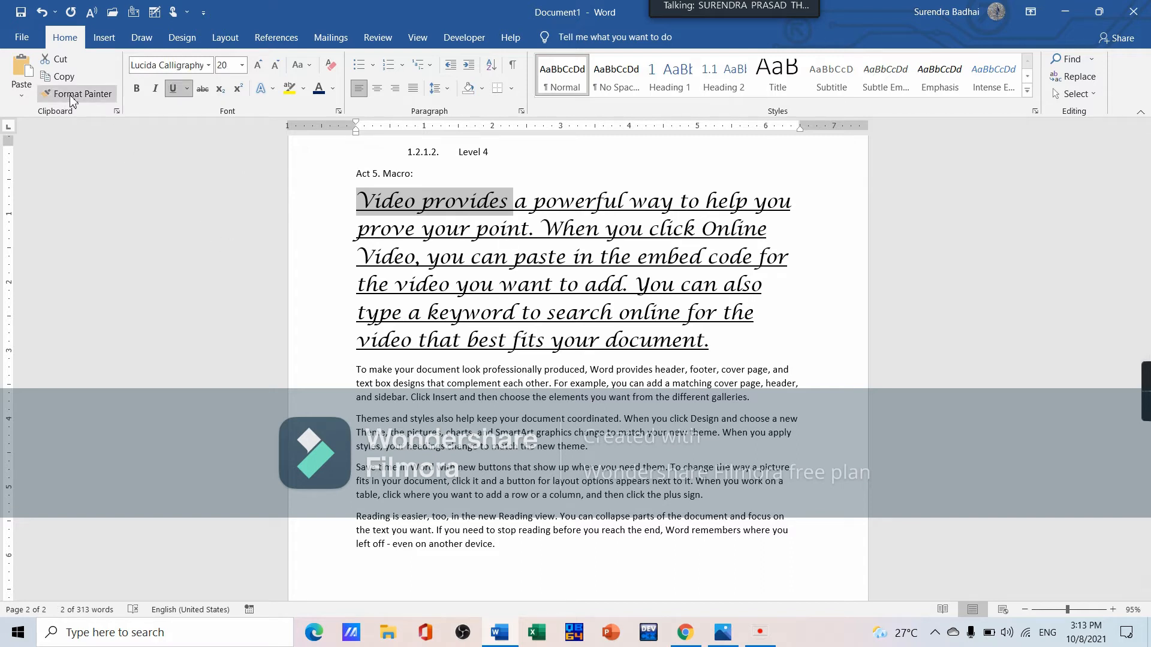
left_click(72, 98)
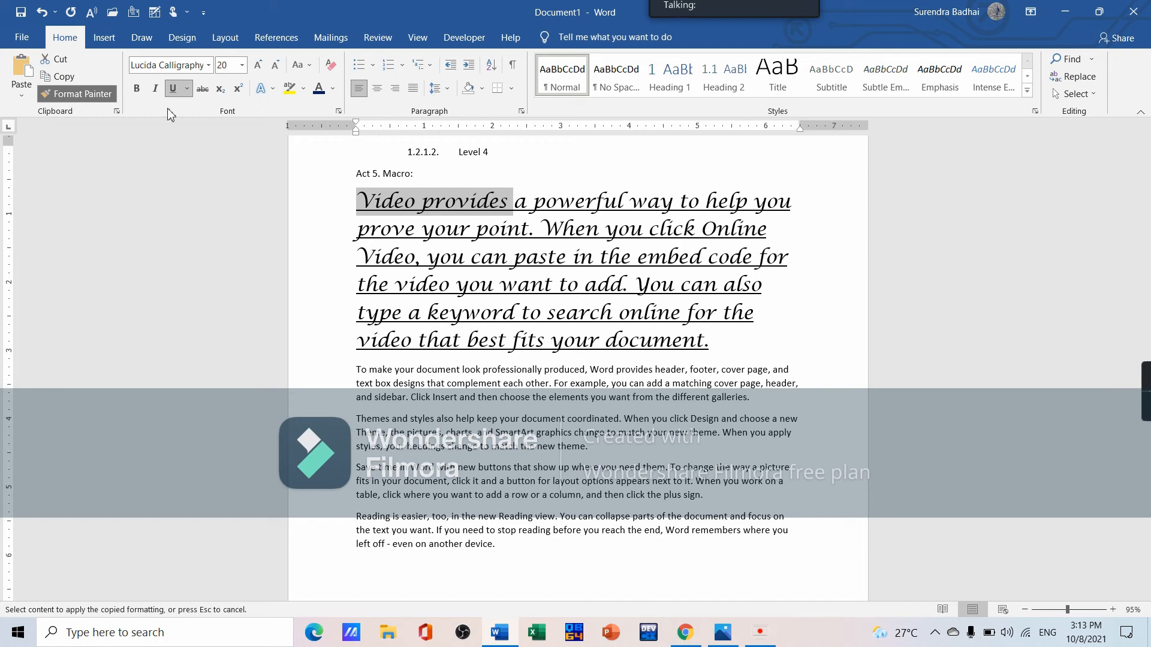
mouse_move(356, 369)
left_mouse_down()
mouse_move(804, 396)
mouse_move(807, 568)
left_mouse_up()
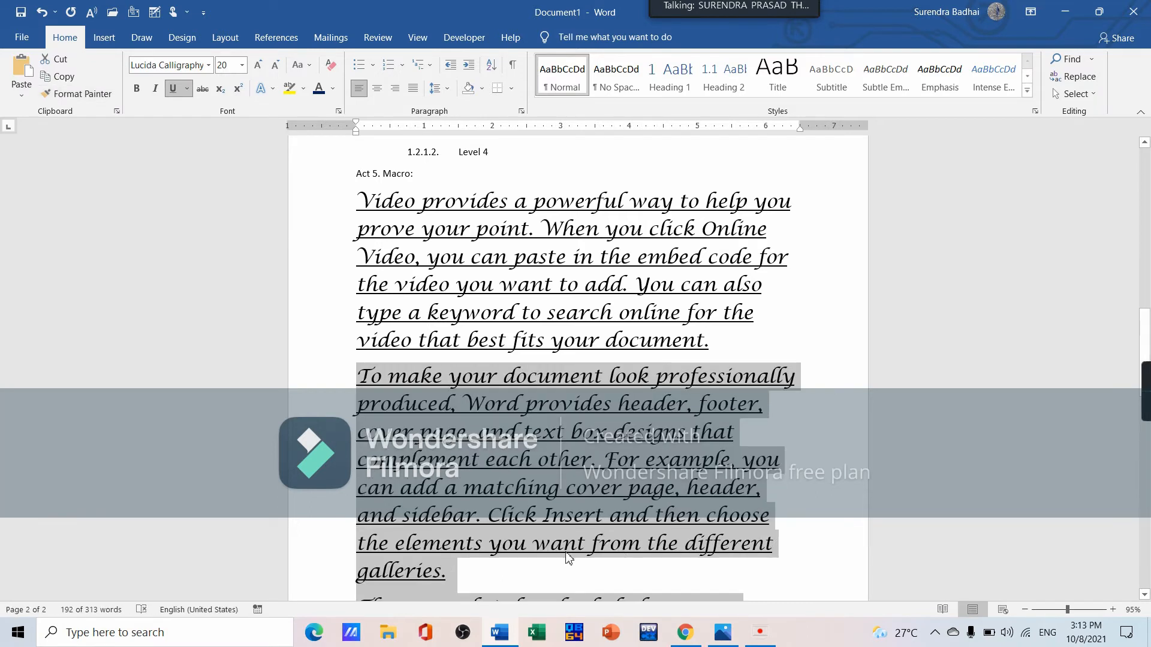
scroll(513, 451, "down", 5)
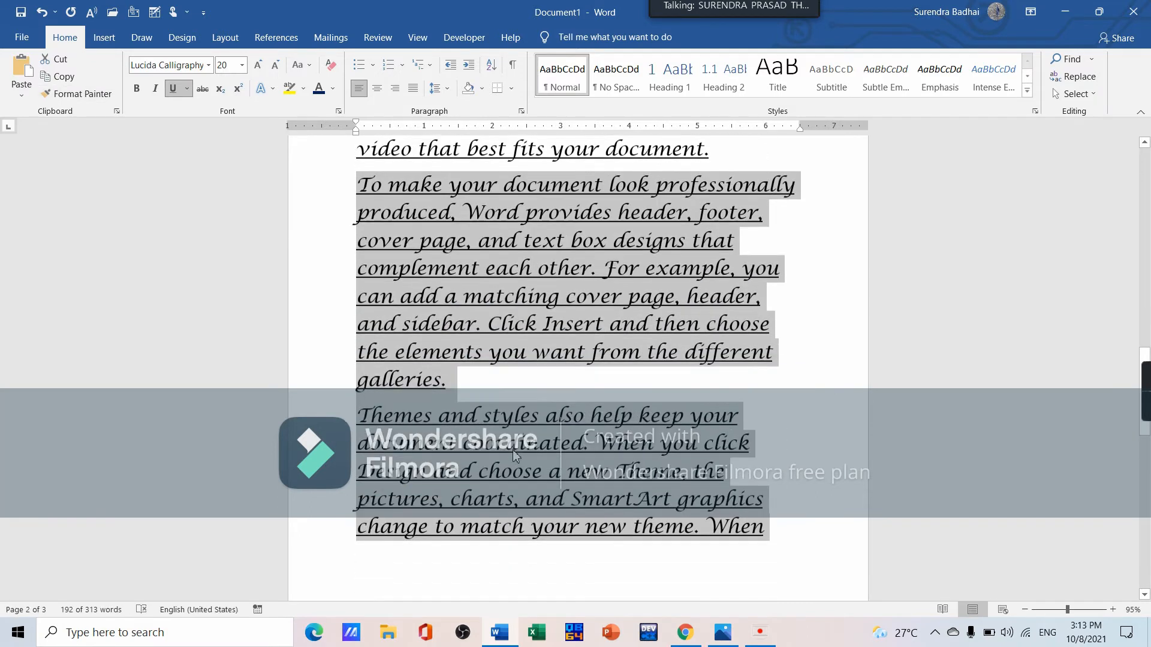
scroll(515, 452, "down", 6)
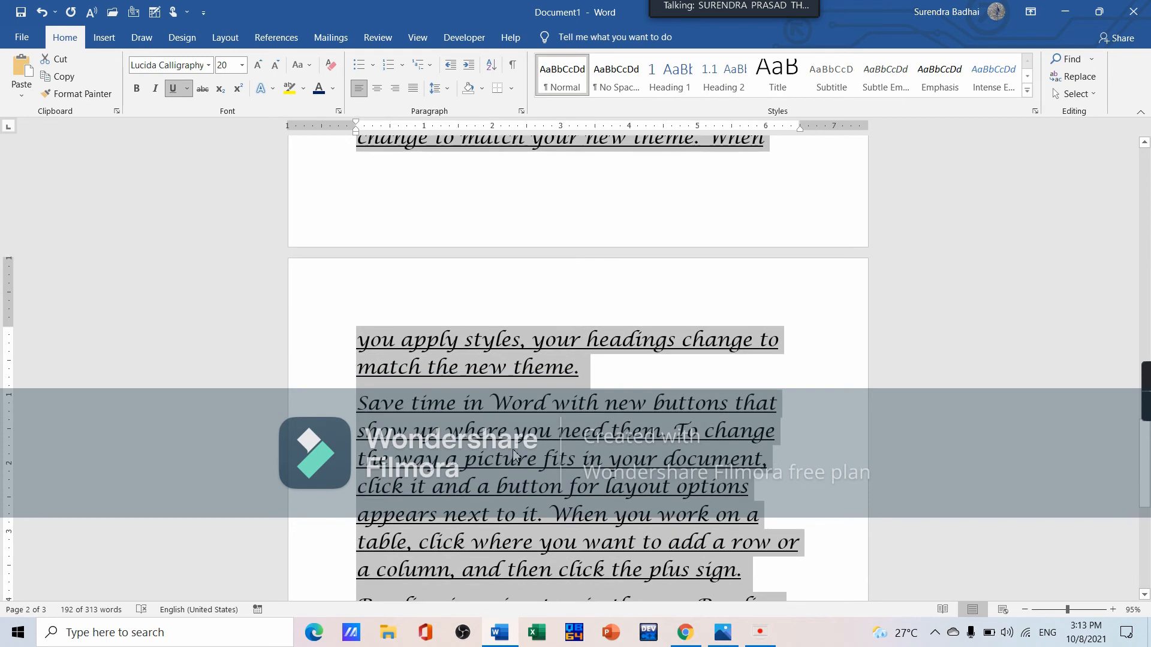
scroll(513, 448, "down", 2)
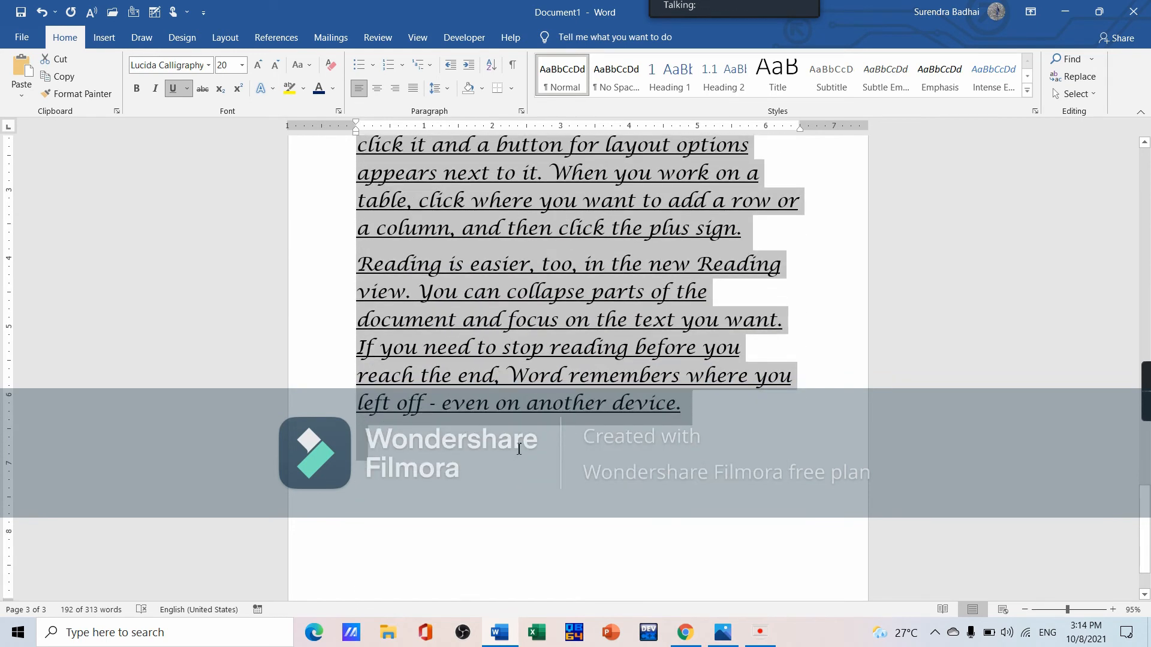
scroll(384, 340, "up", 5)
scroll(384, 339, "up", 3)
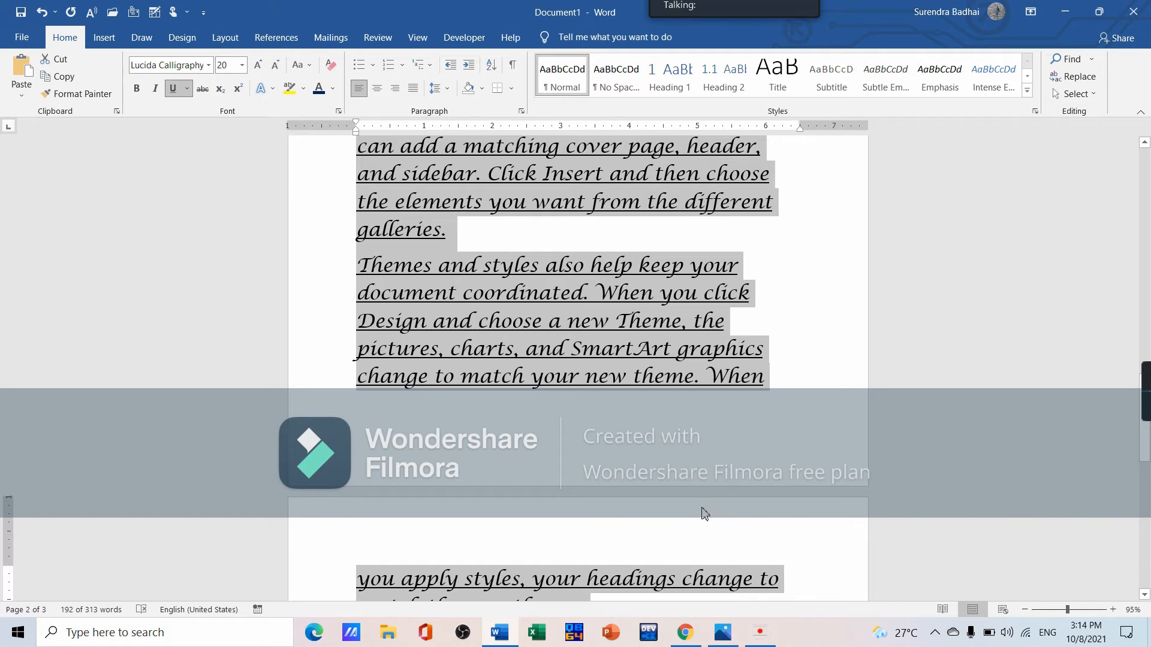
- Add the line "6. cover page" at the end of the document and insert the built-in Whisp cover page
key("ctrl+End")
type("6. cover pag")
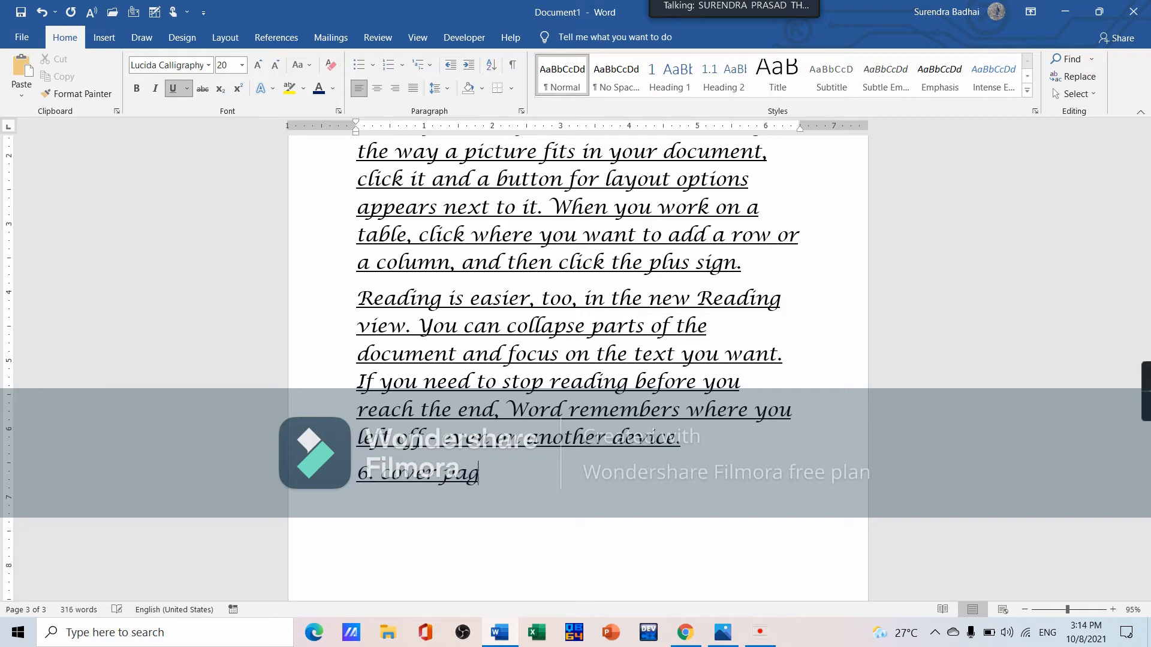
left_click(104, 38)
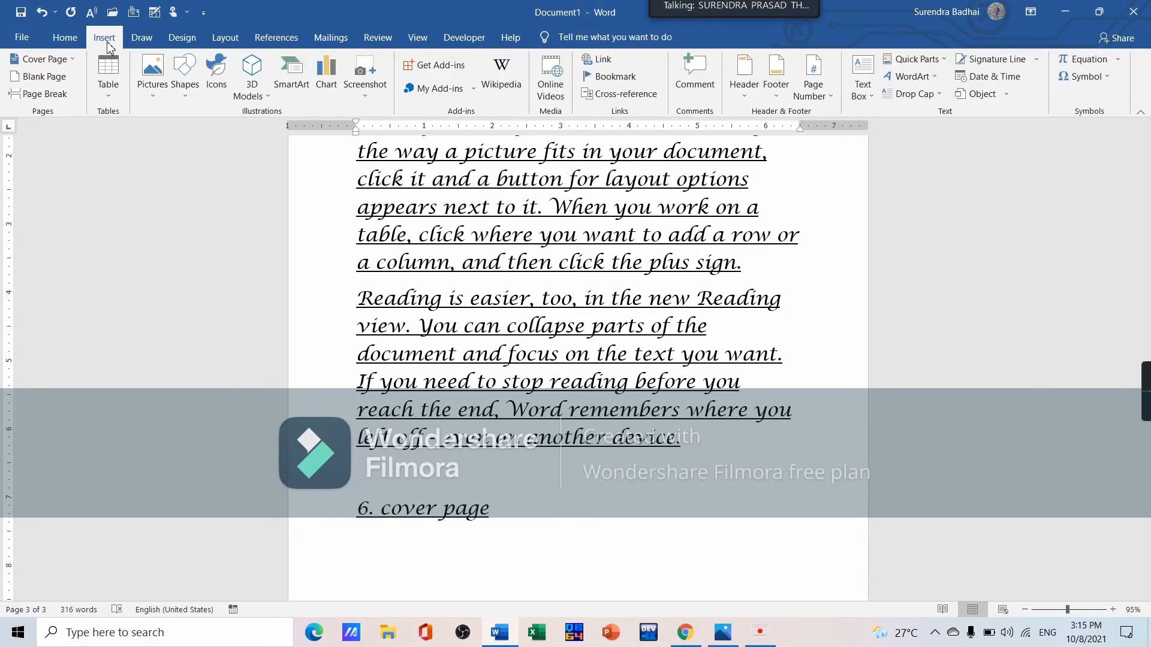
left_click(73, 63)
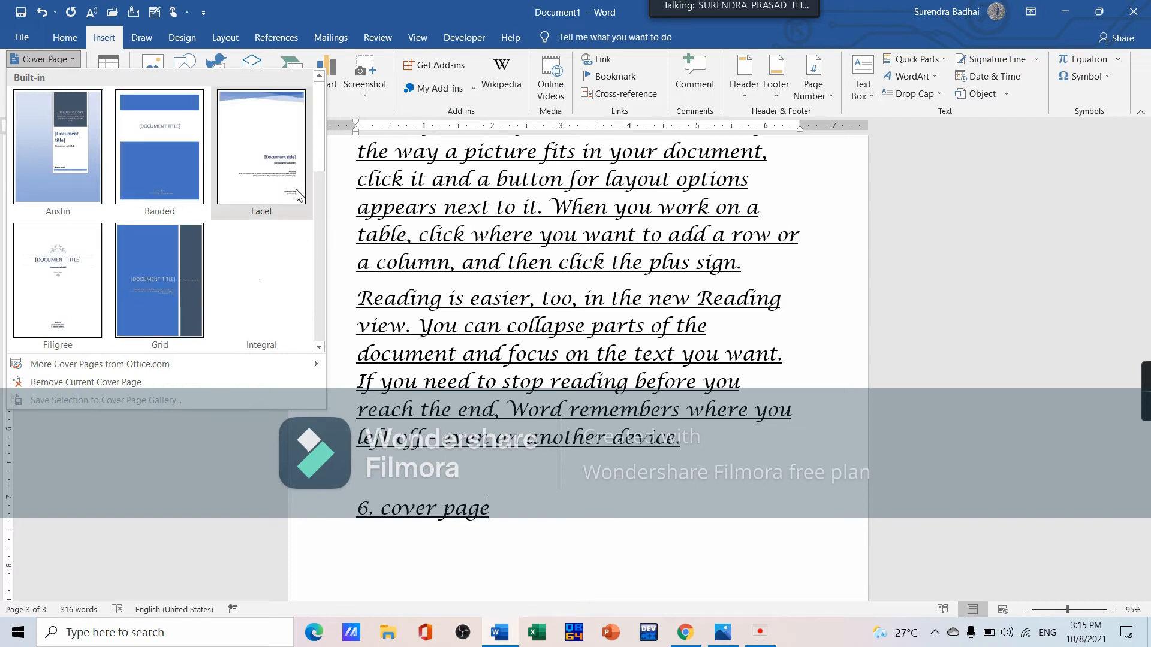
scroll(238, 282, "down", 5)
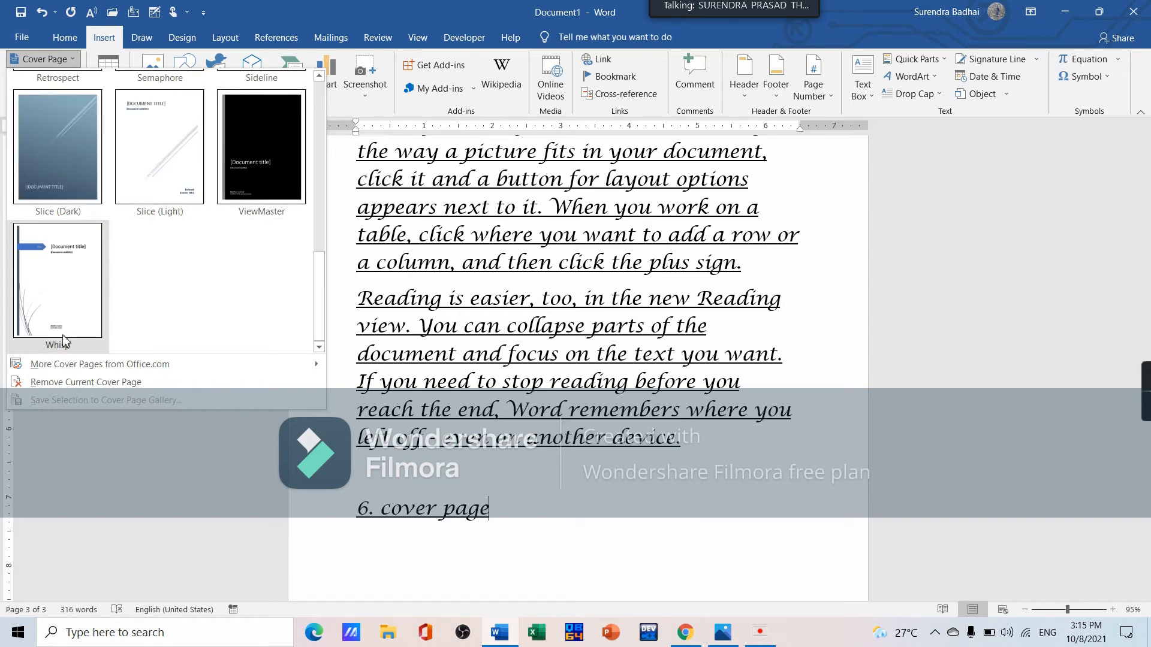
left_click(49, 275)
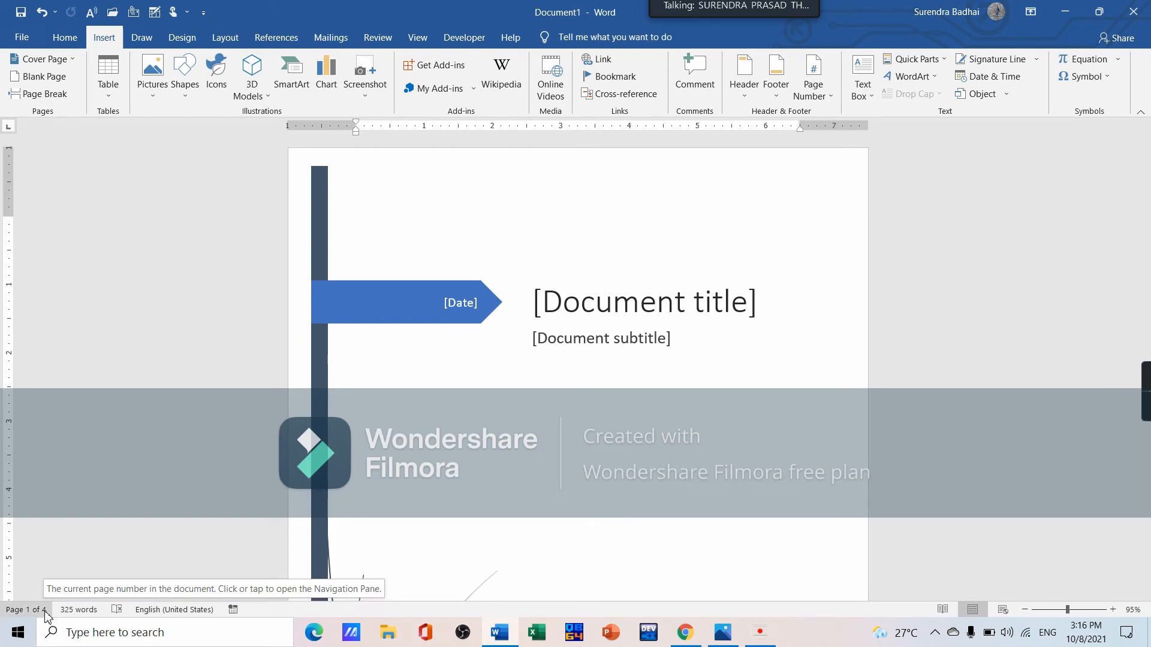
- Set the cover page's date field to today's date, 10/8/2021
left_click(658, 302)
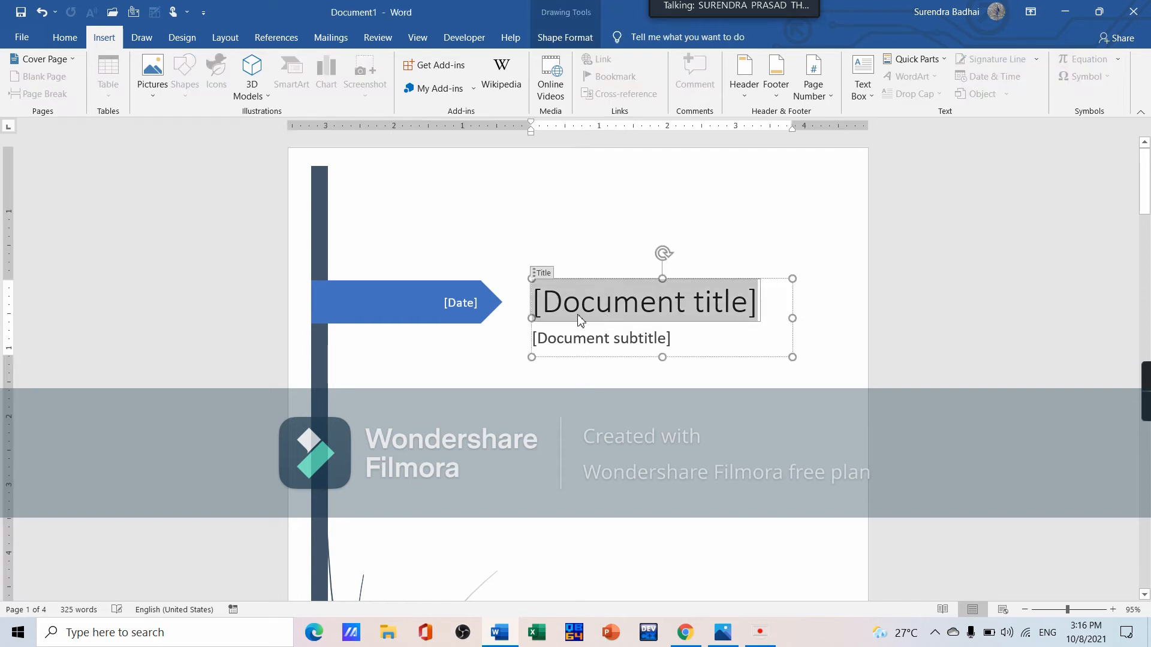
left_click(456, 303)
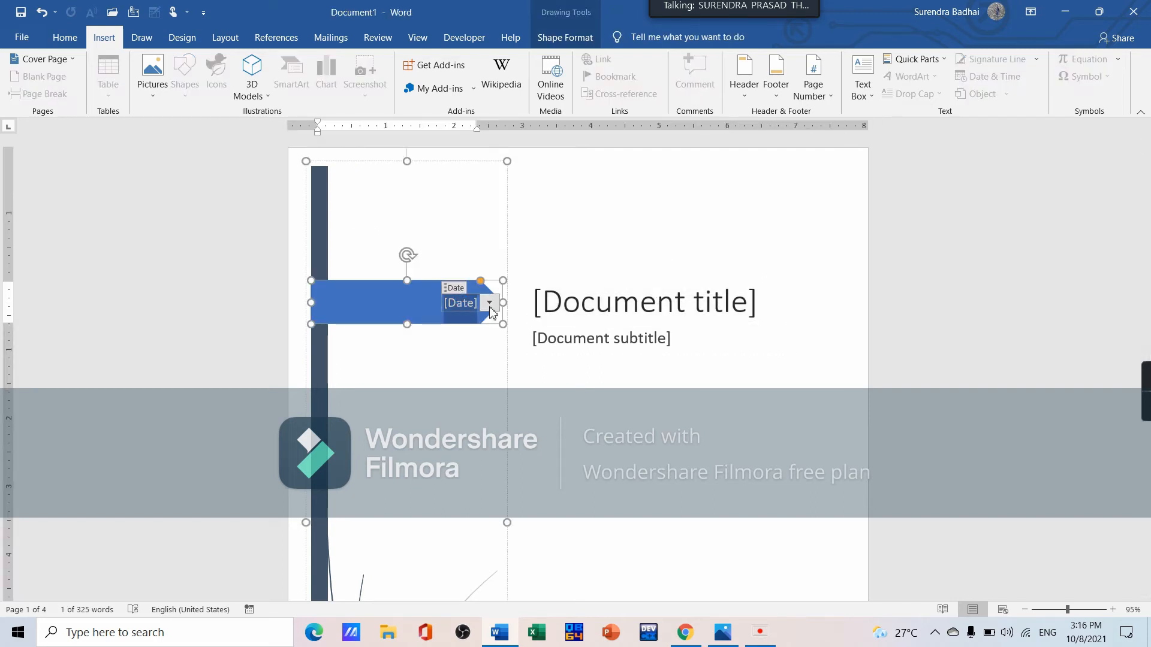
left_click(489, 304)
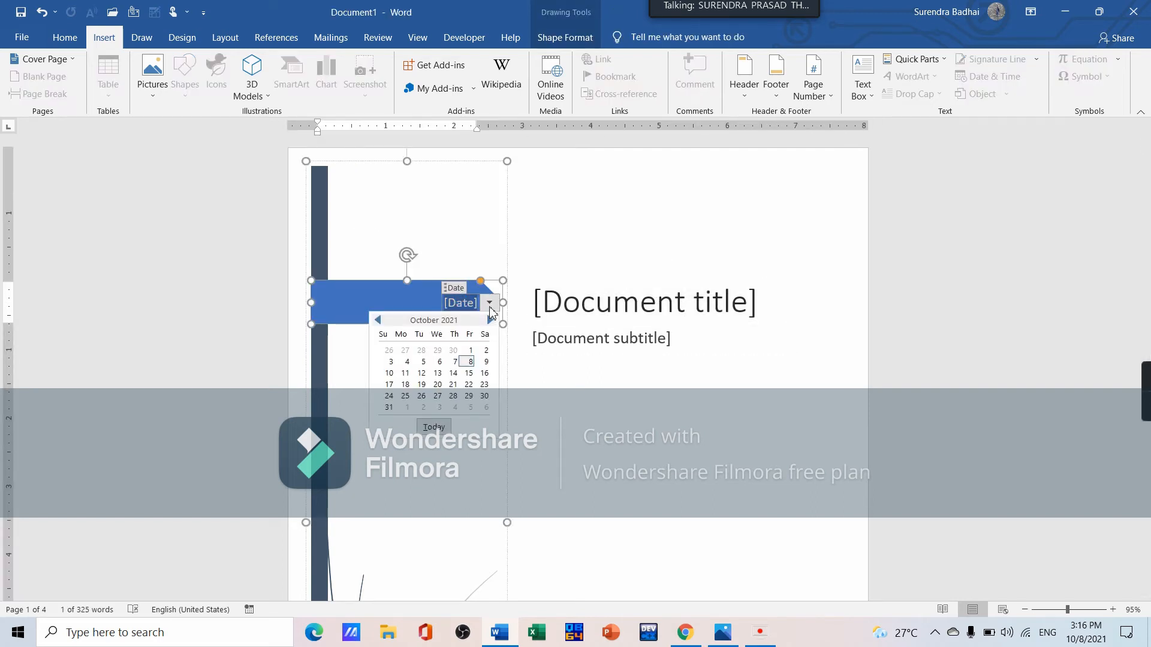
left_click(432, 427)
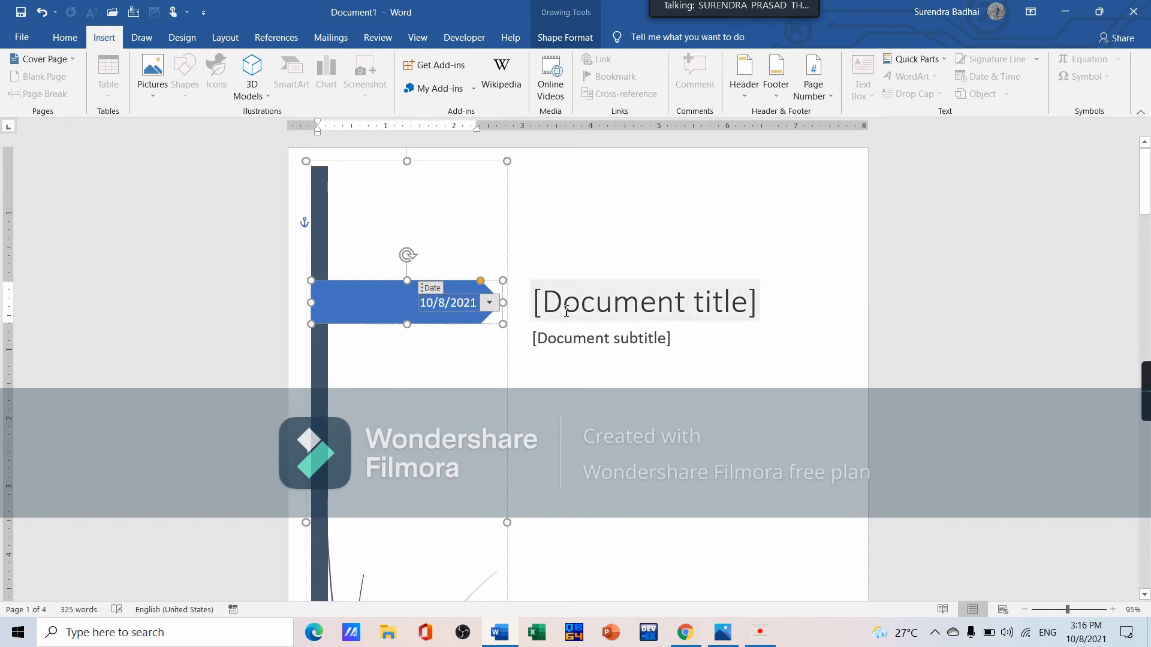
left_click(634, 302)
left_click(548, 465)
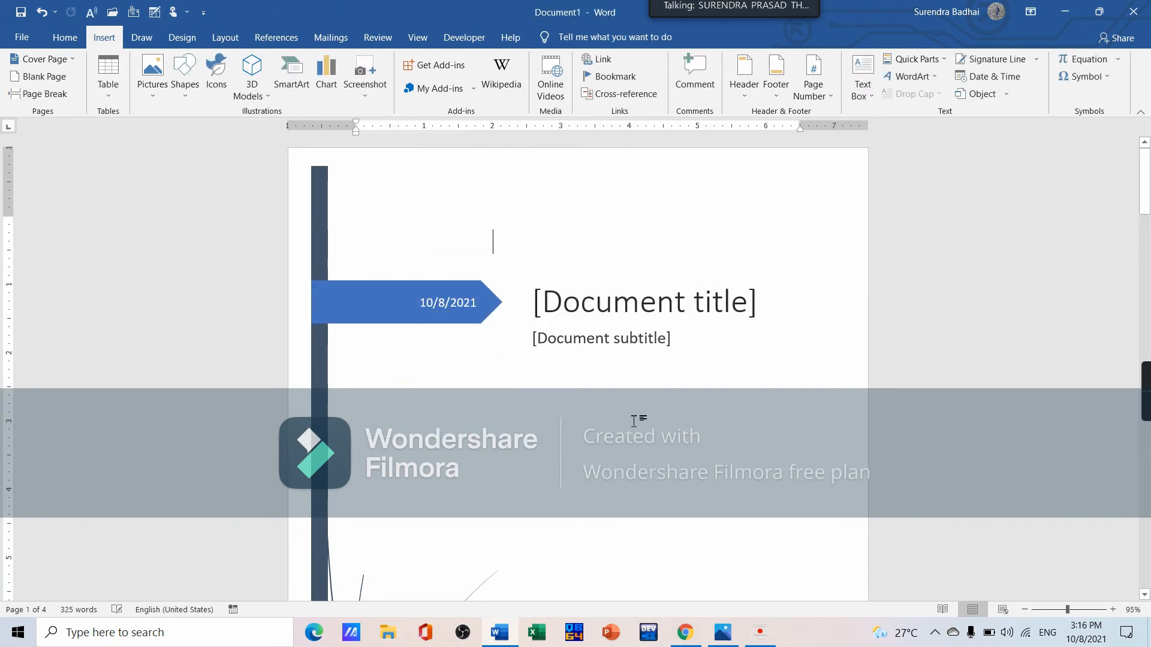
scroll(634, 403, "down", 2)
scroll(634, 402, "down", 4)
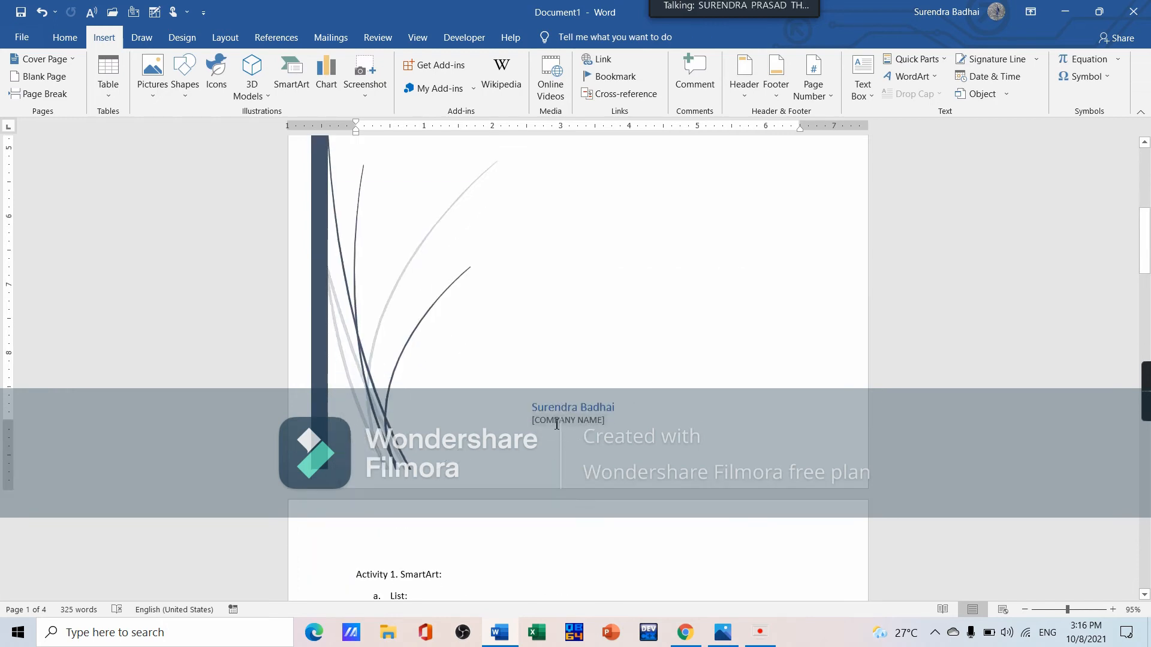
left_click(690, 397)
left_click(630, 279)
scroll(688, 310, "up", 6)
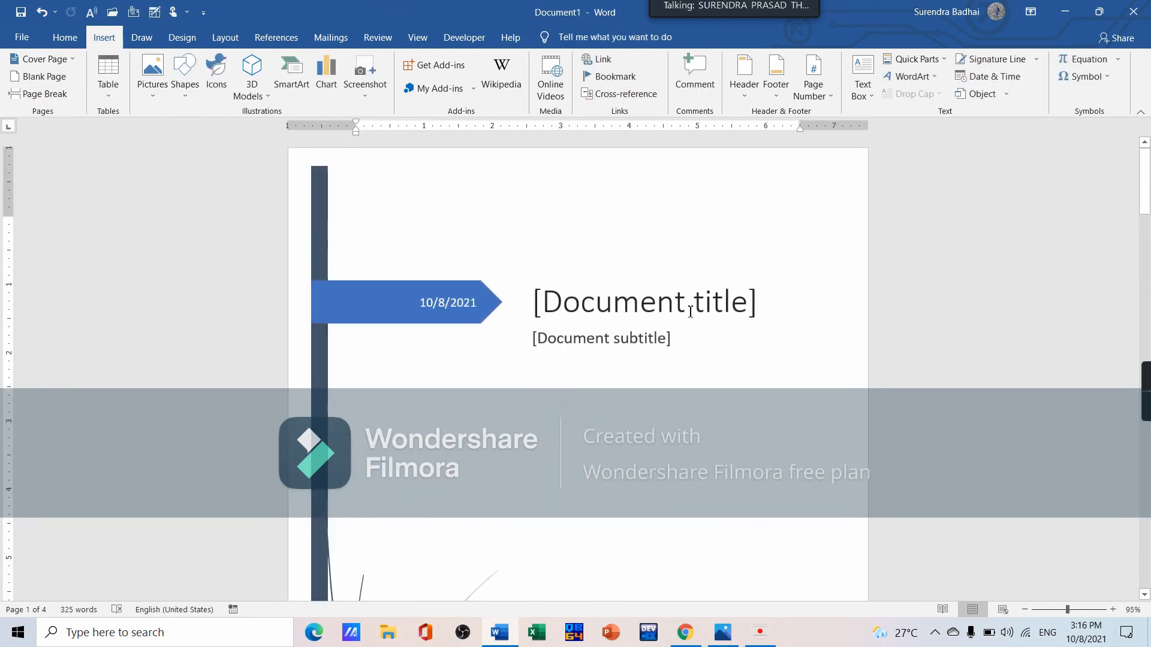
- Look over the cover page and the start of the SmartArt activity page that follows it
scroll(647, 347, "down", 9)
scroll(652, 270, "up", 4)
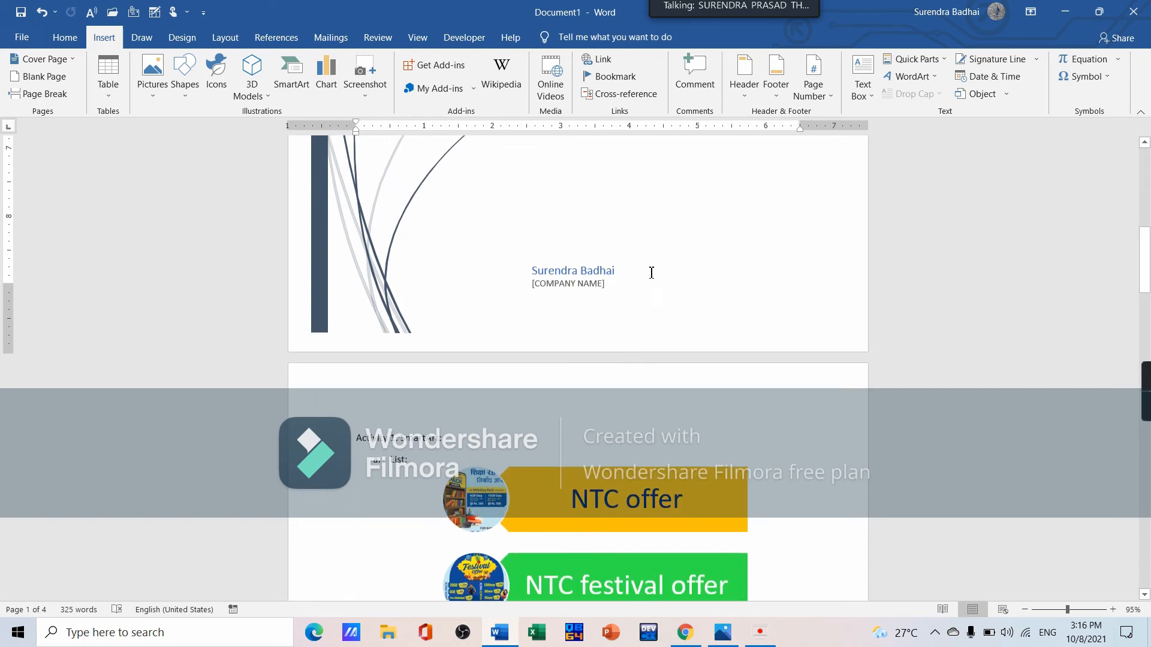
scroll(652, 269, "up", 4)
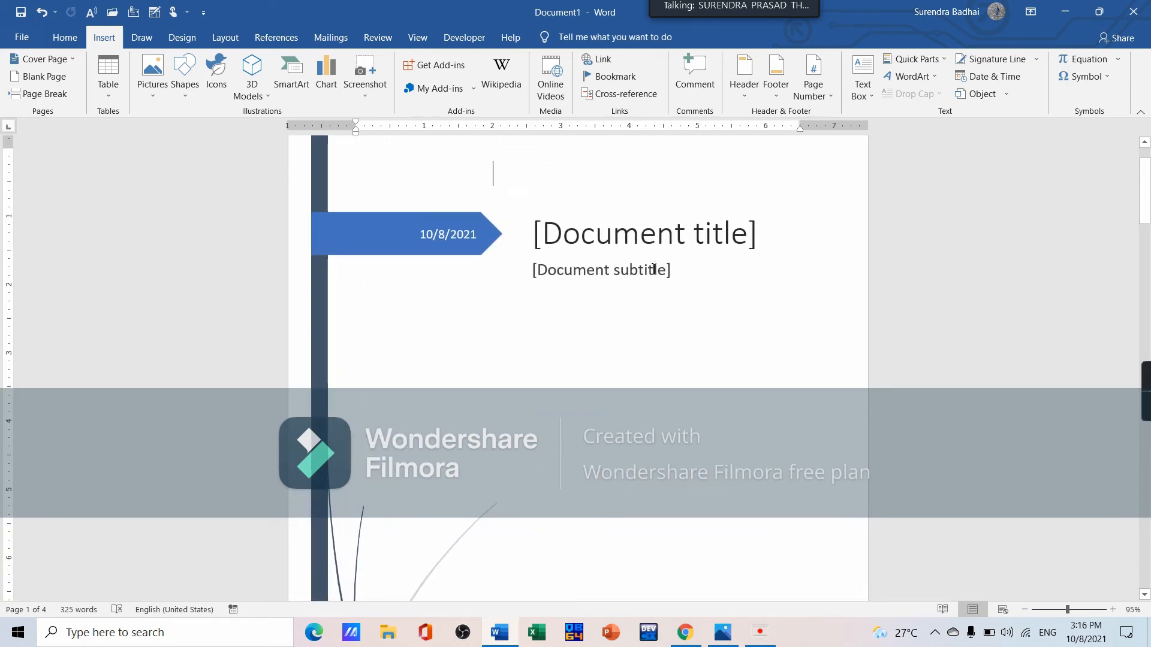
scroll(653, 269, "up", 2)
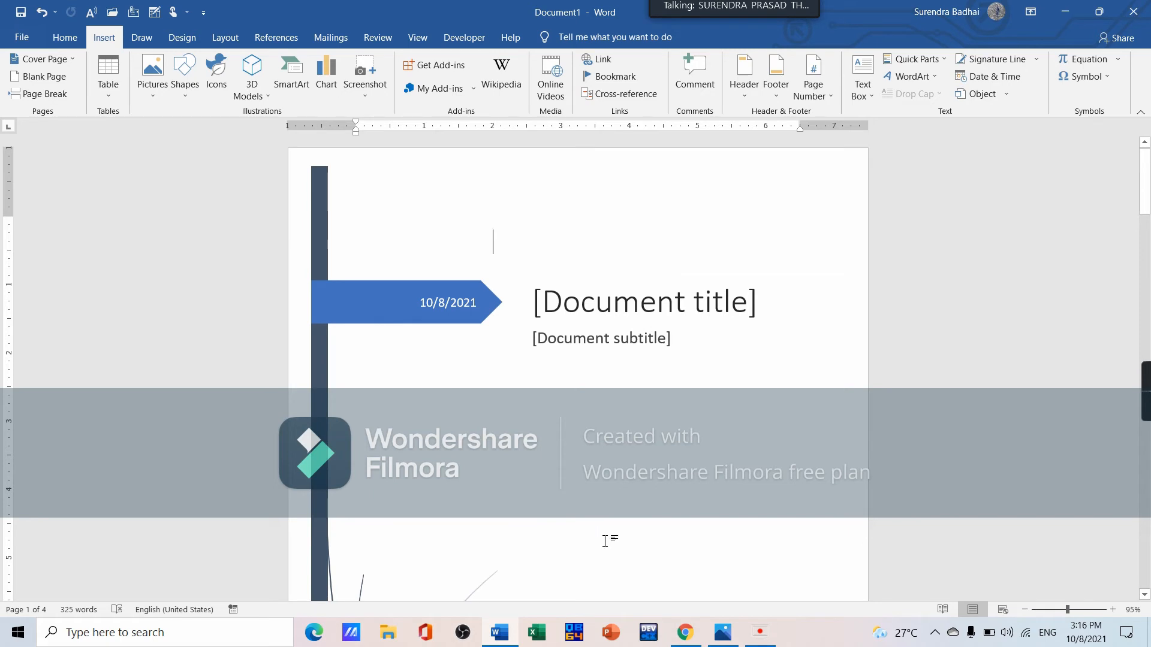
scroll(605, 309, "down", 4)
scroll(604, 308, "down", 8)
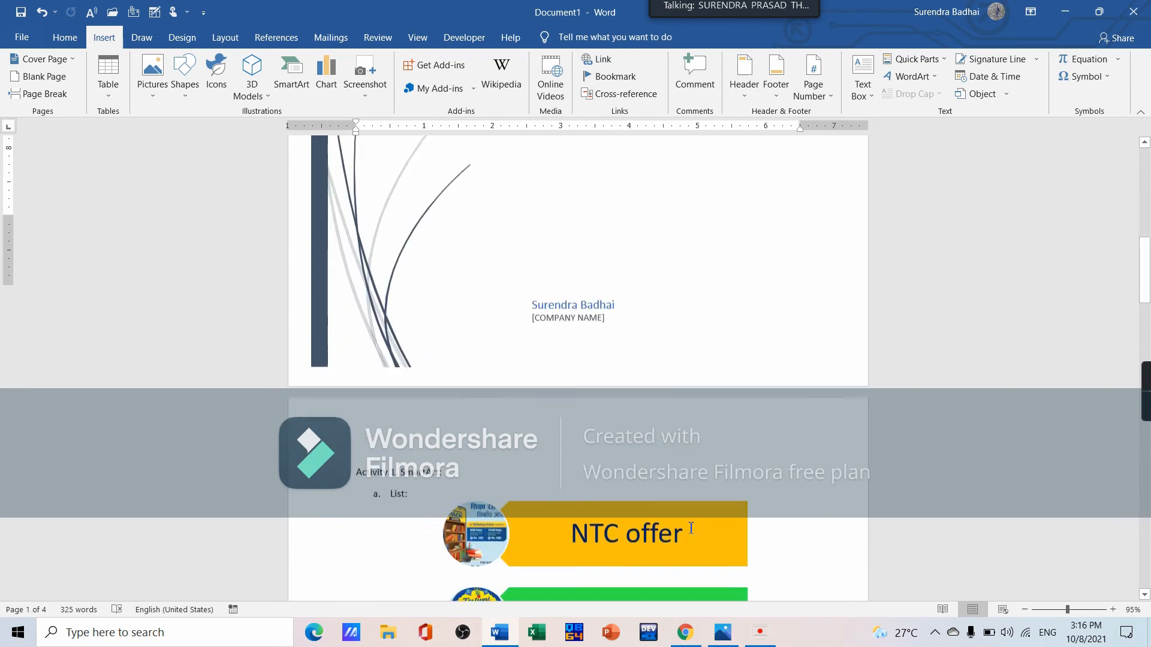
left_click(599, 192)
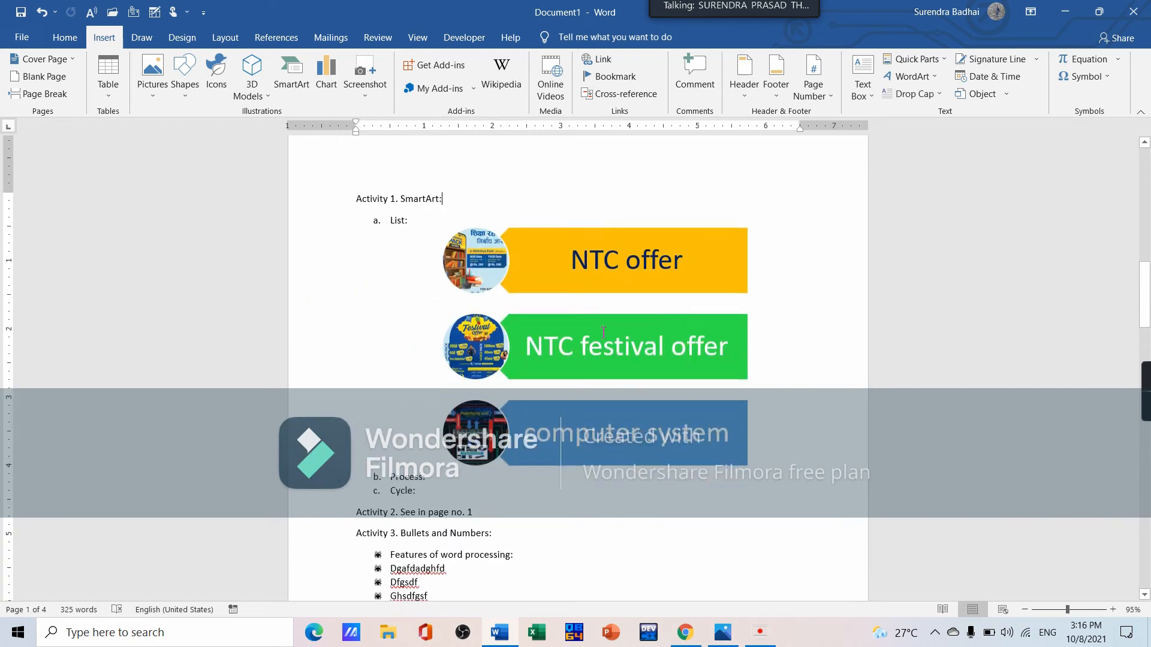
scroll(688, 298, "up", 3)
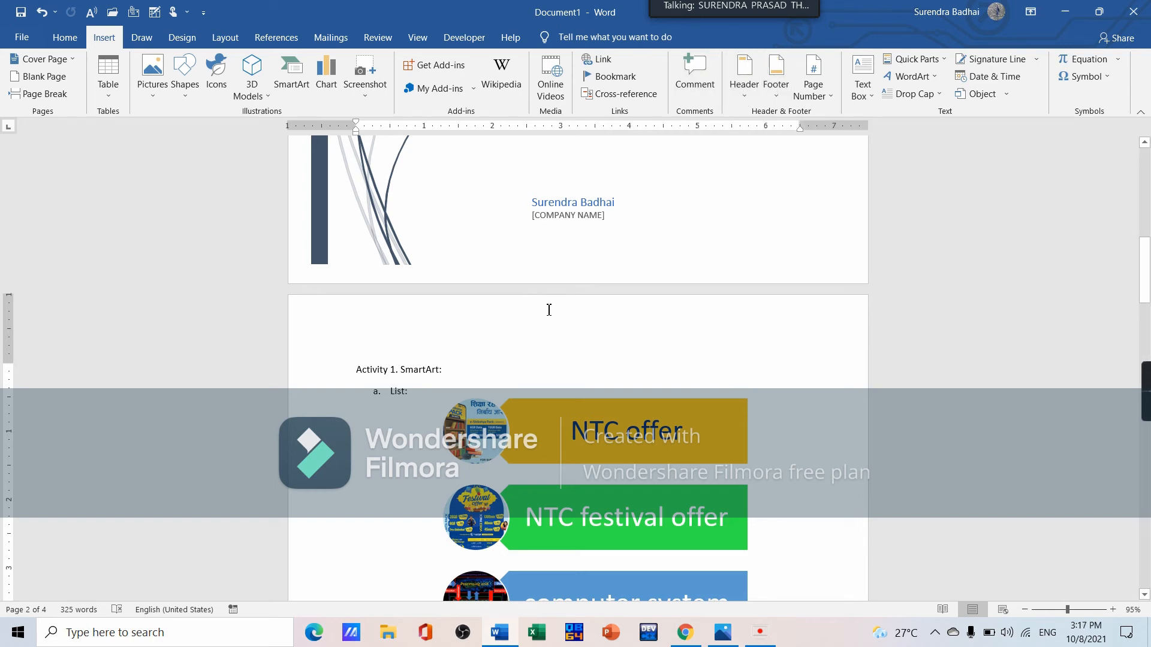
- Open the header and footer area of the first activity page and insert a Plain Number 2 page number at the bottom of the page
double_click(595, 311)
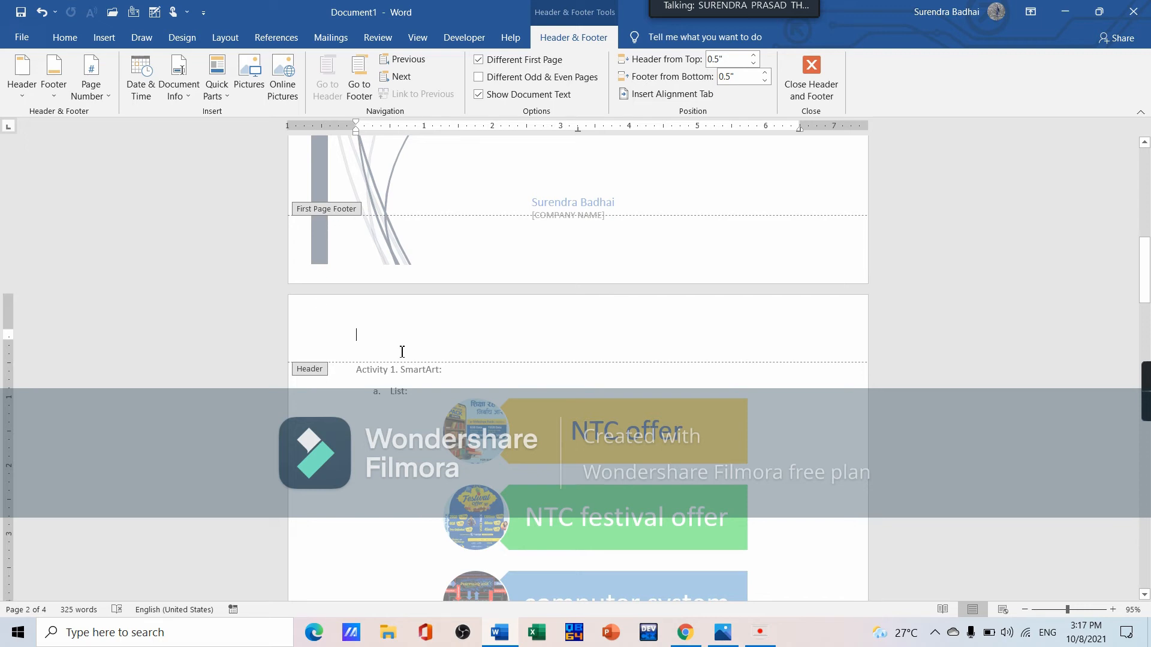
scroll(589, 346, "down", 10)
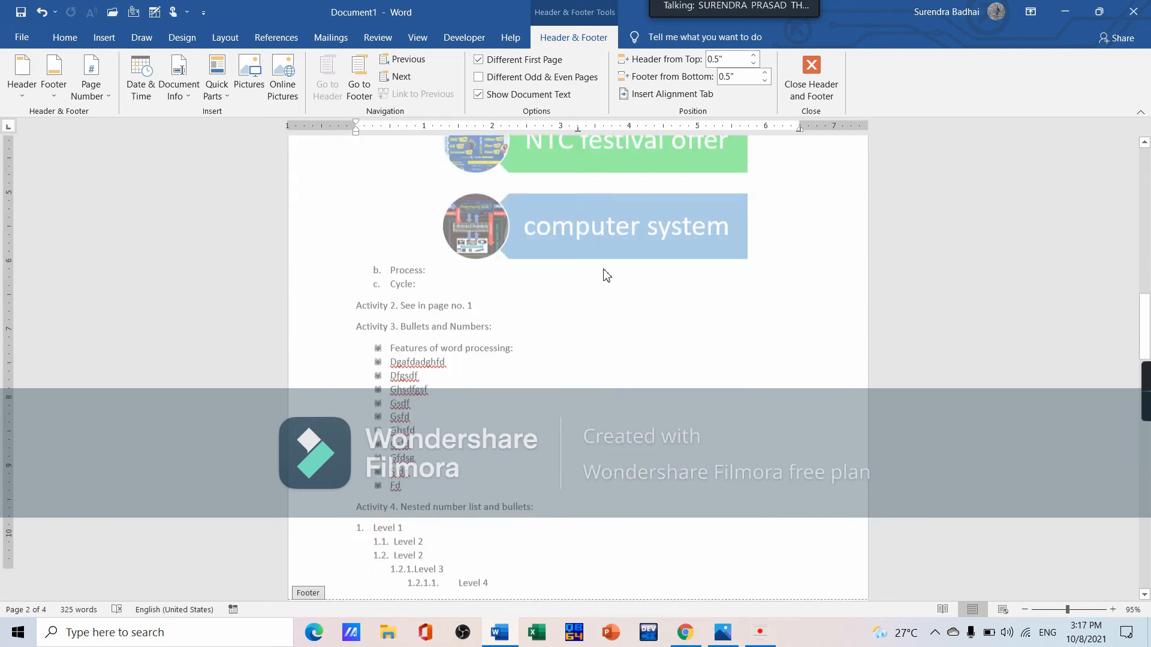
scroll(360, 215, "up", 2)
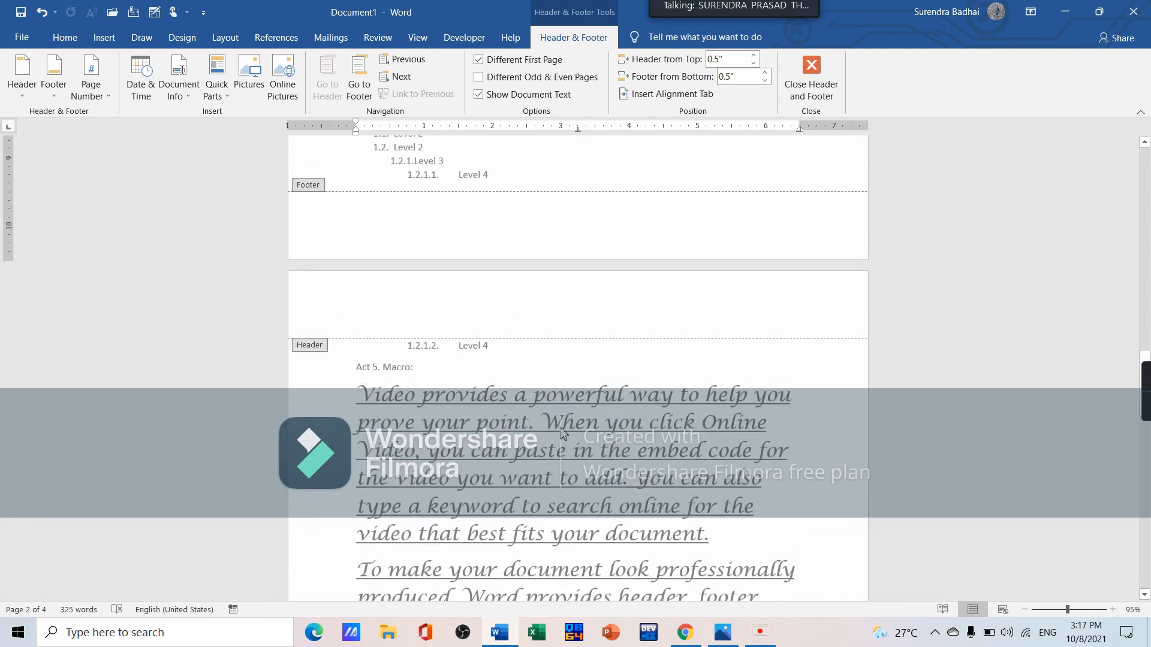
scroll(521, 256, "up", 10)
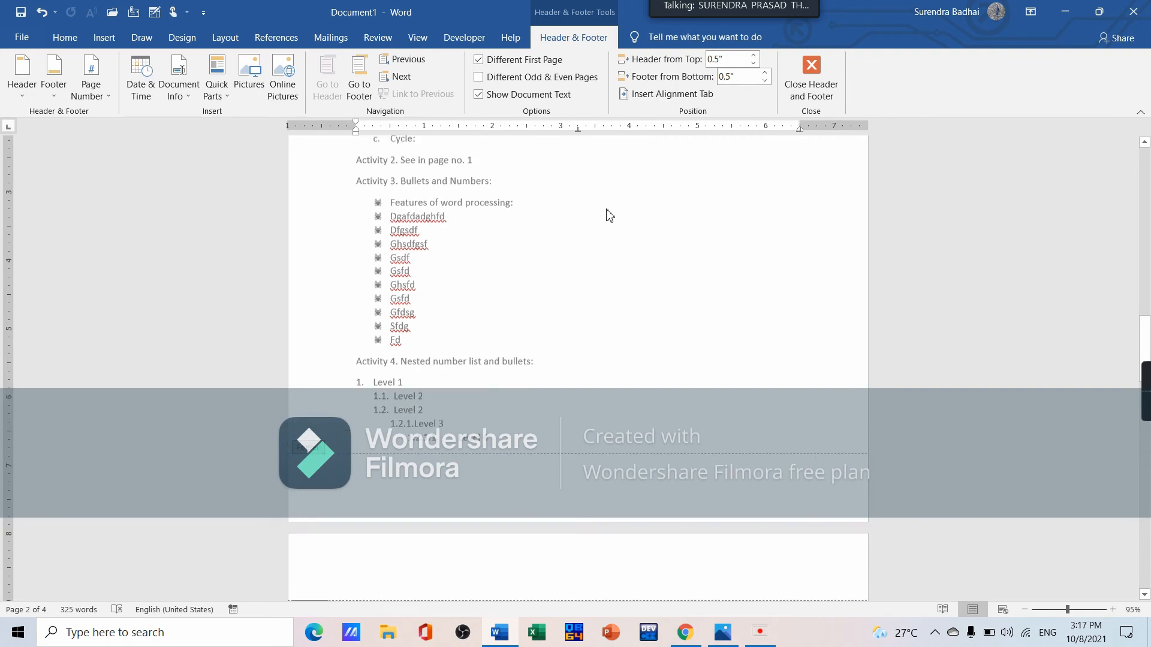
scroll(638, 205, "up", 3)
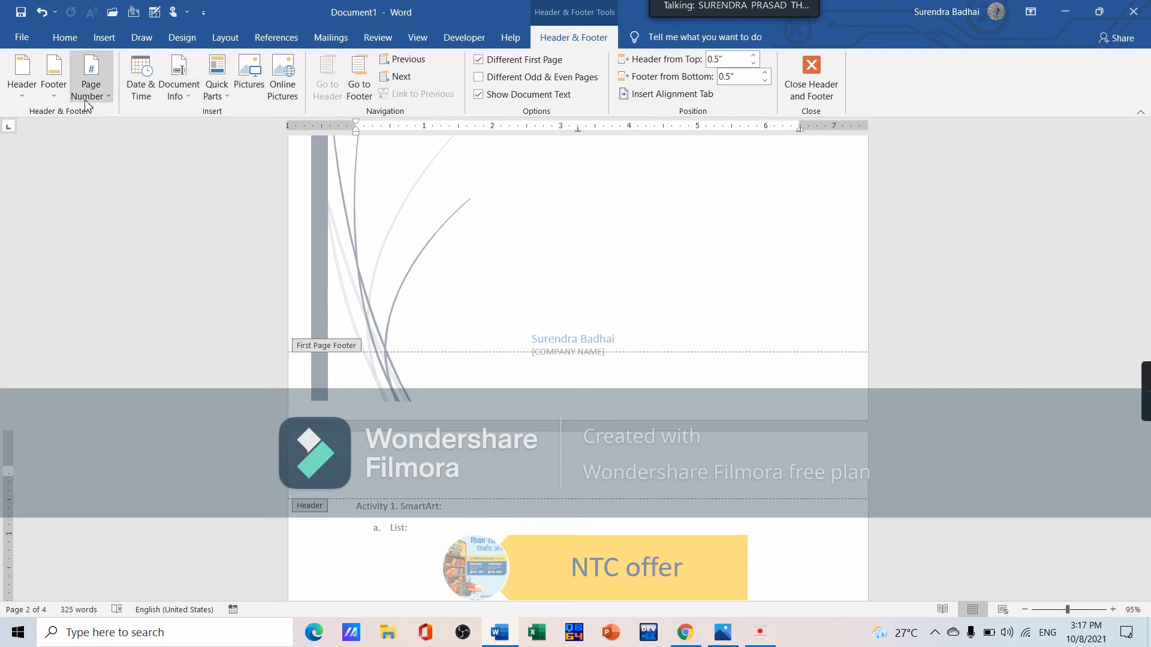
left_click(108, 103)
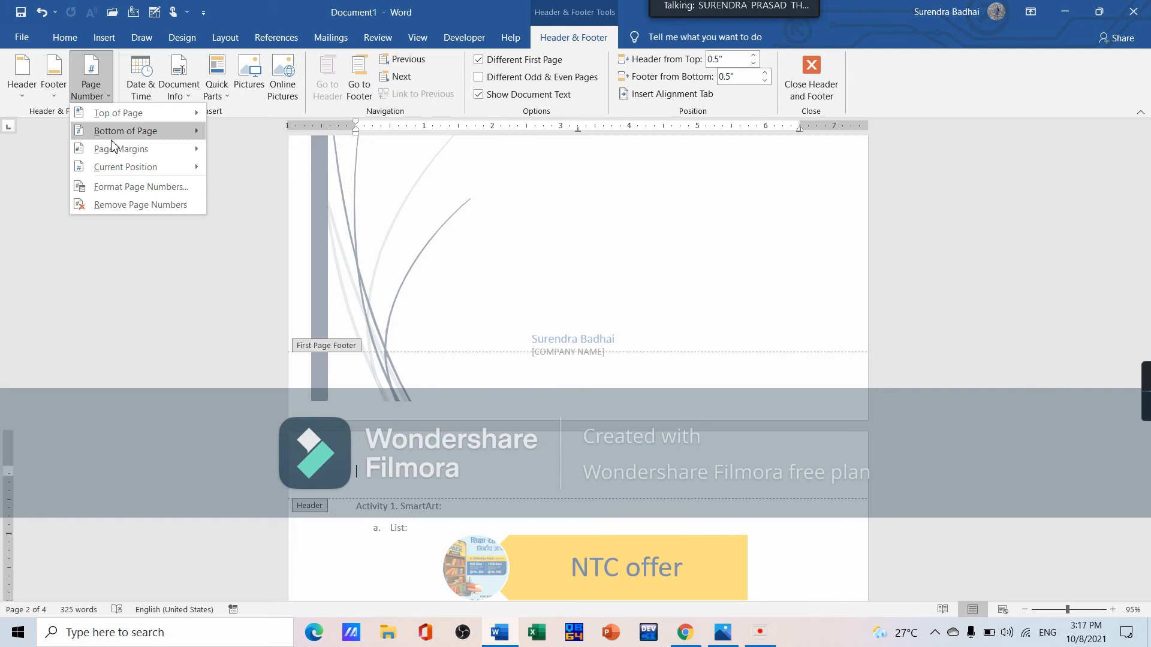
mouse_move(112, 149)
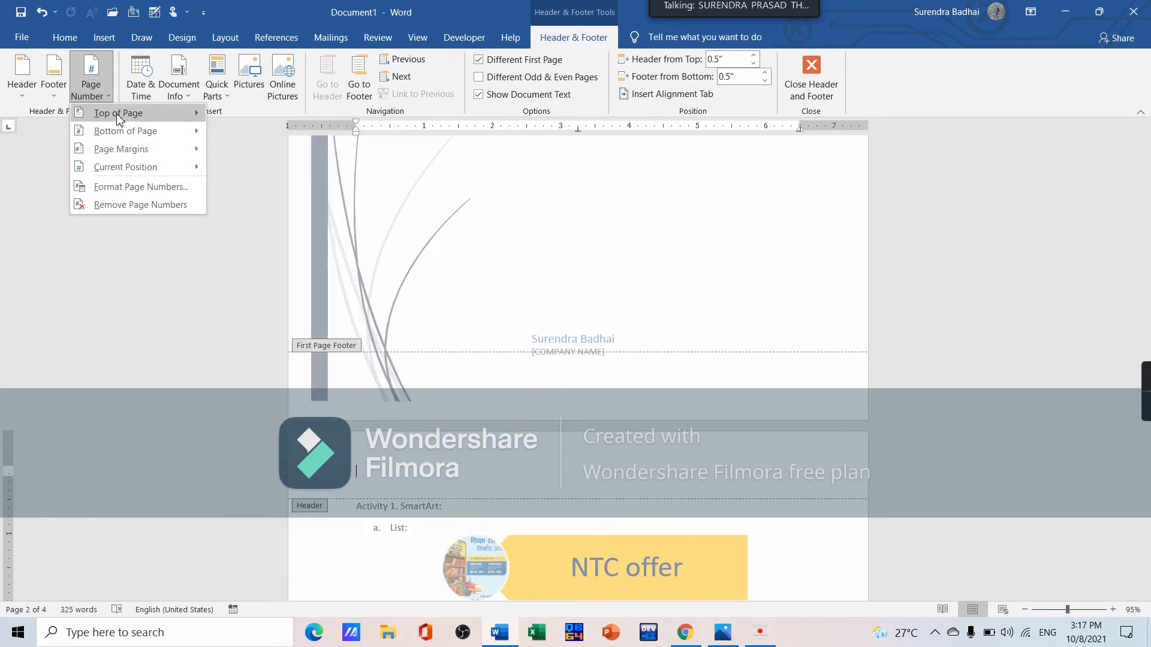
mouse_move(118, 118)
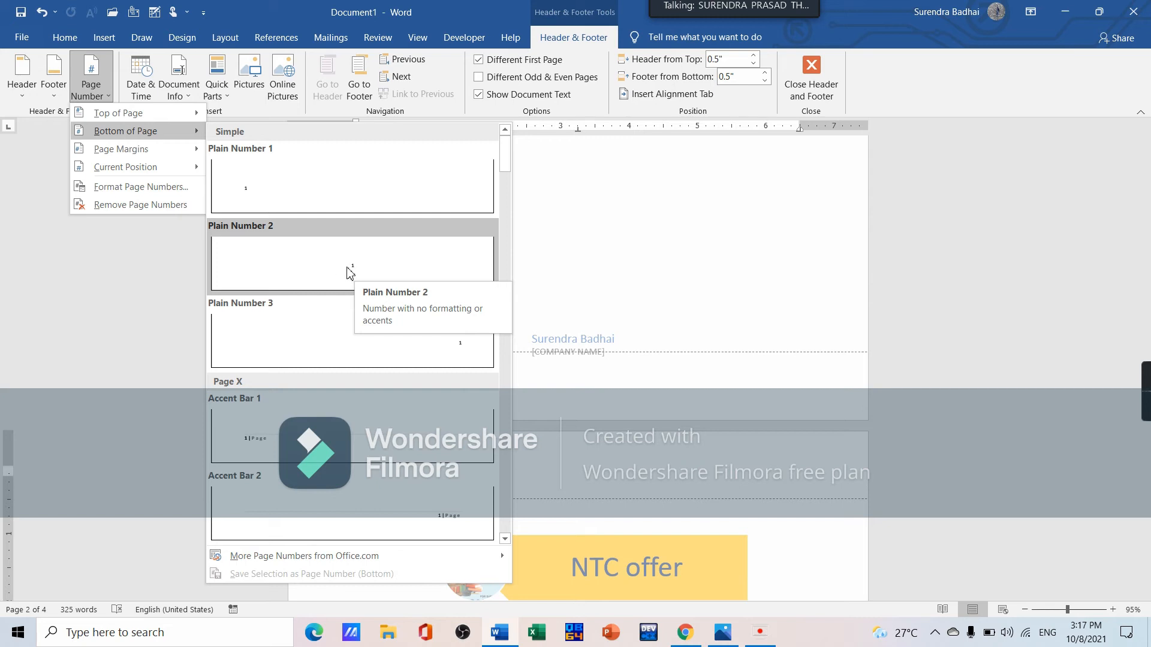
left_click(382, 287)
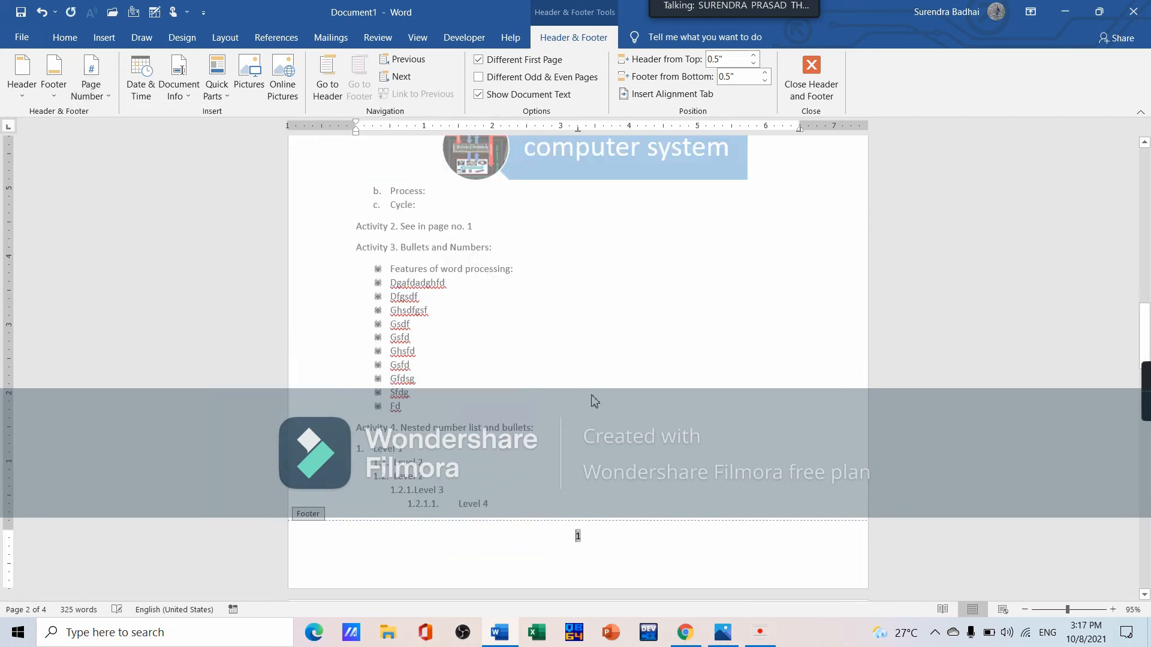
- Review the footers from the cover page to the last page to check how the pages are numbered
scroll(628, 393, "down", 10)
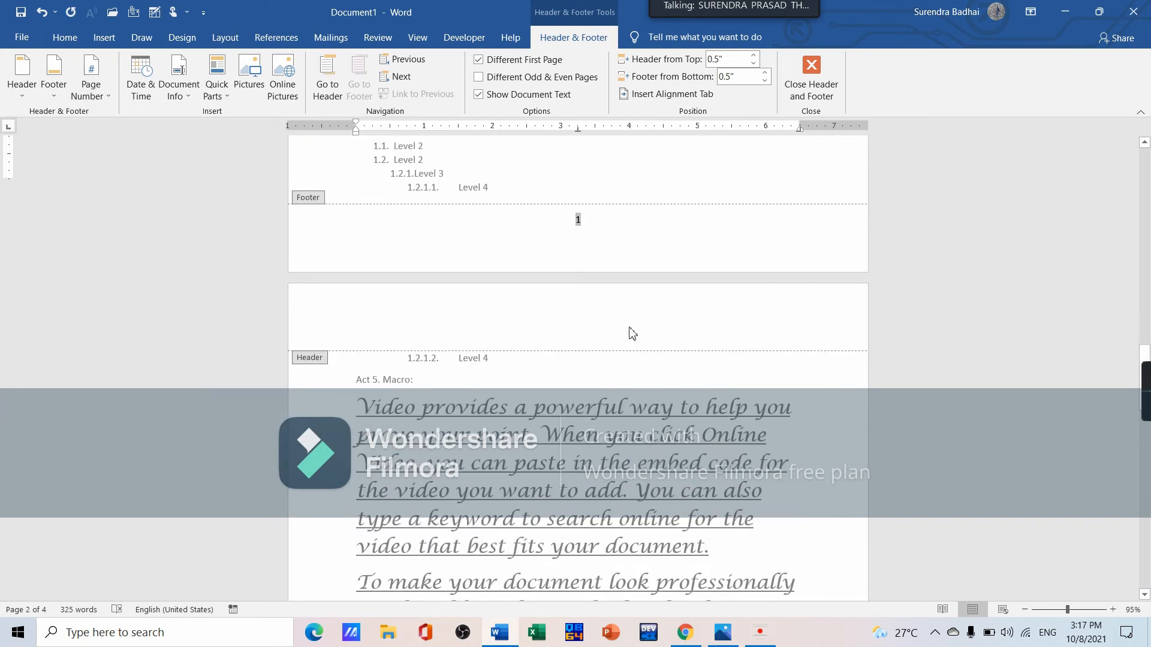
scroll(635, 324, "down", 15)
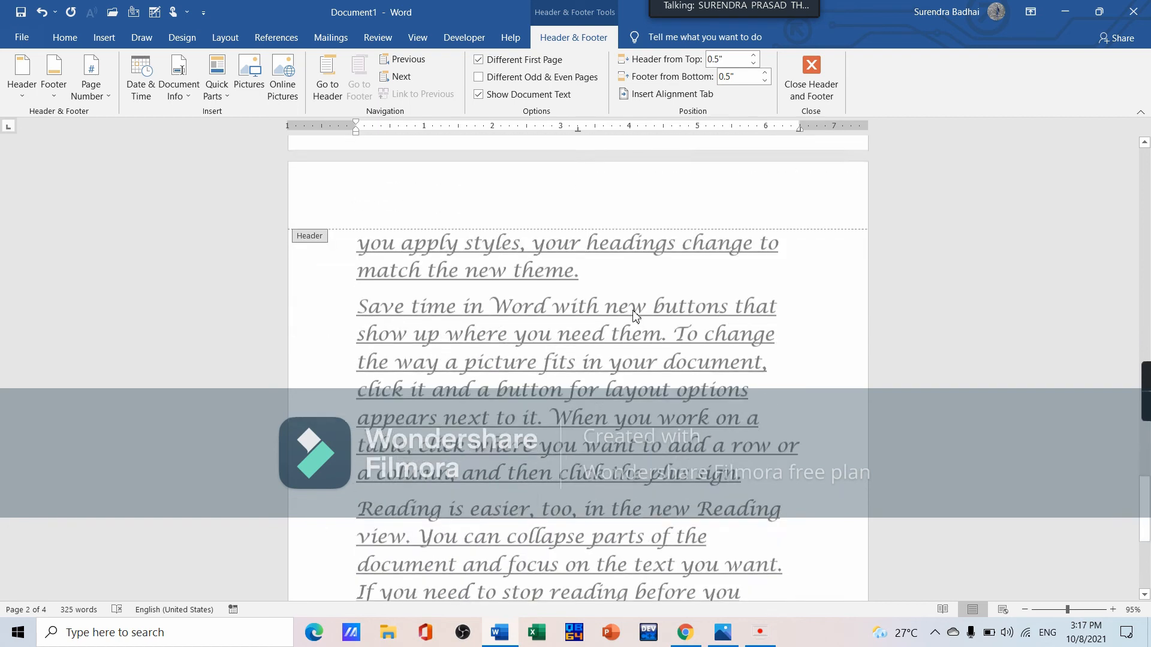
scroll(629, 323, "down", 3)
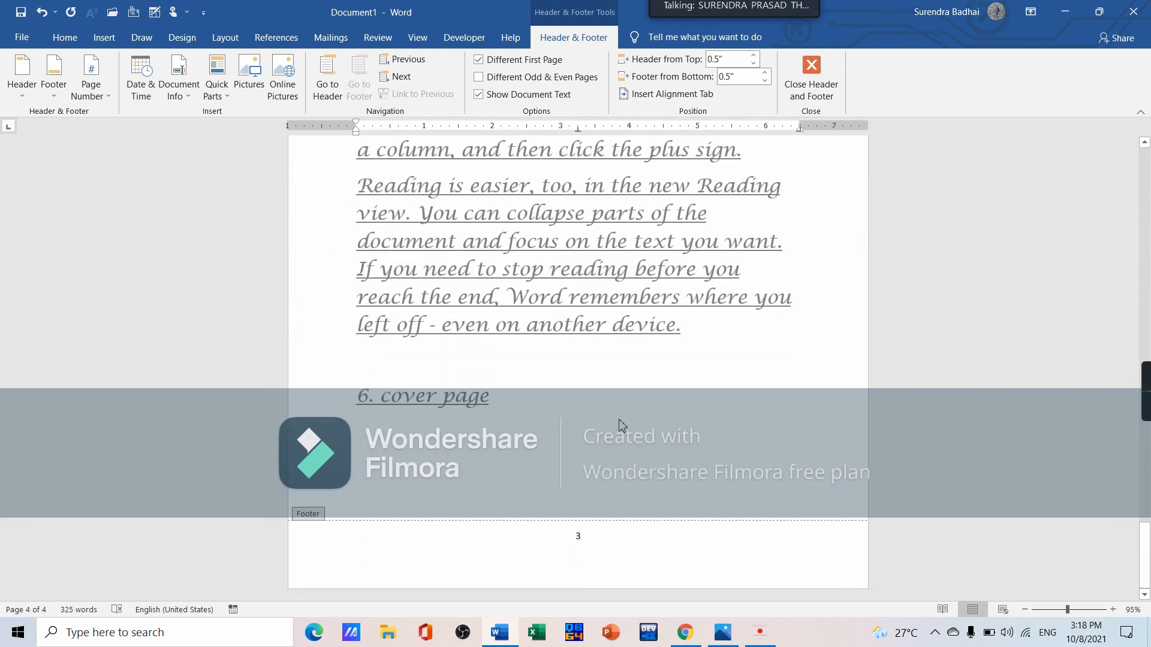
scroll(604, 312, "up", 18)
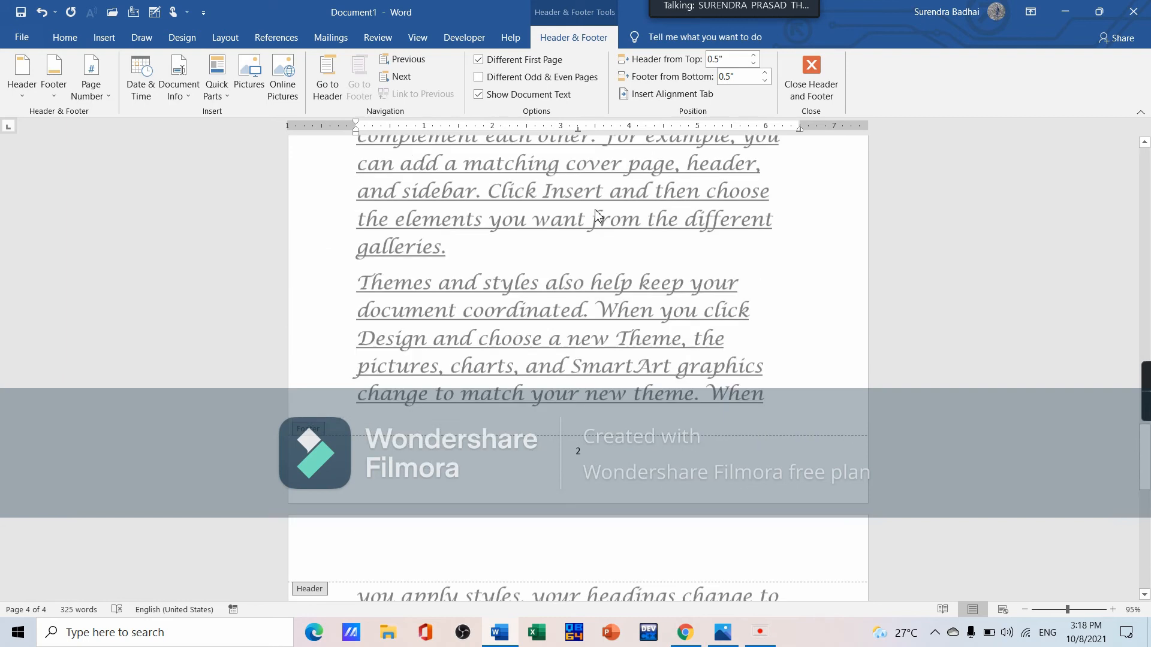
scroll(598, 219, "up", 15)
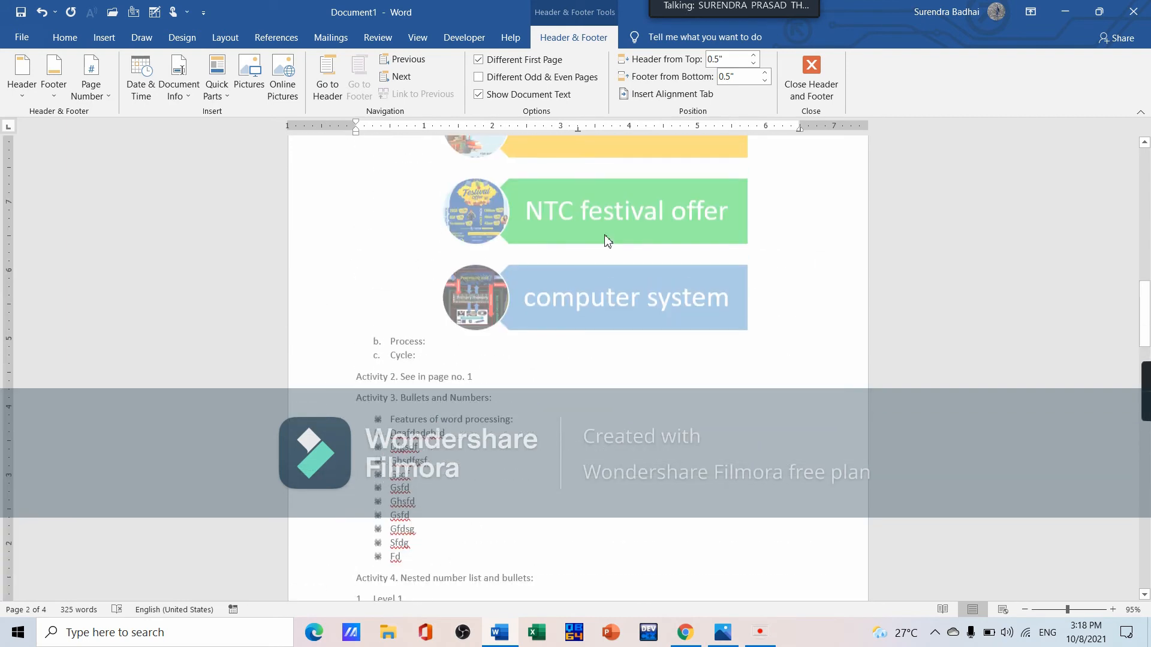
scroll(608, 232, "up", 9)
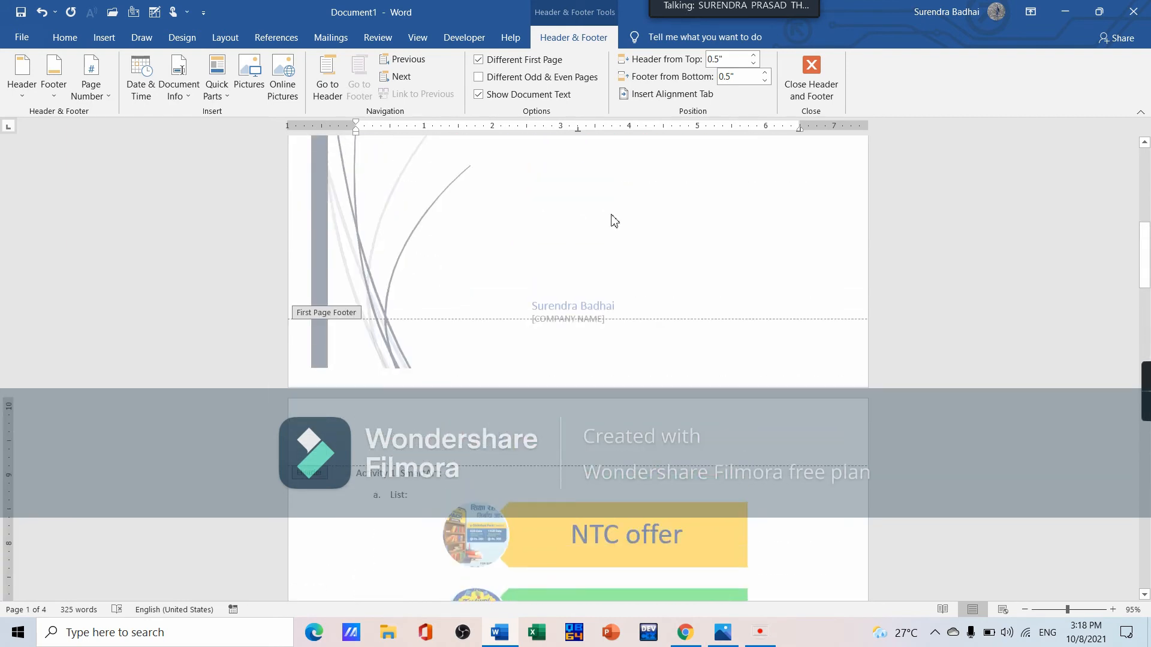
scroll(619, 192, "down", 3)
scroll(619, 240, "down", 15)
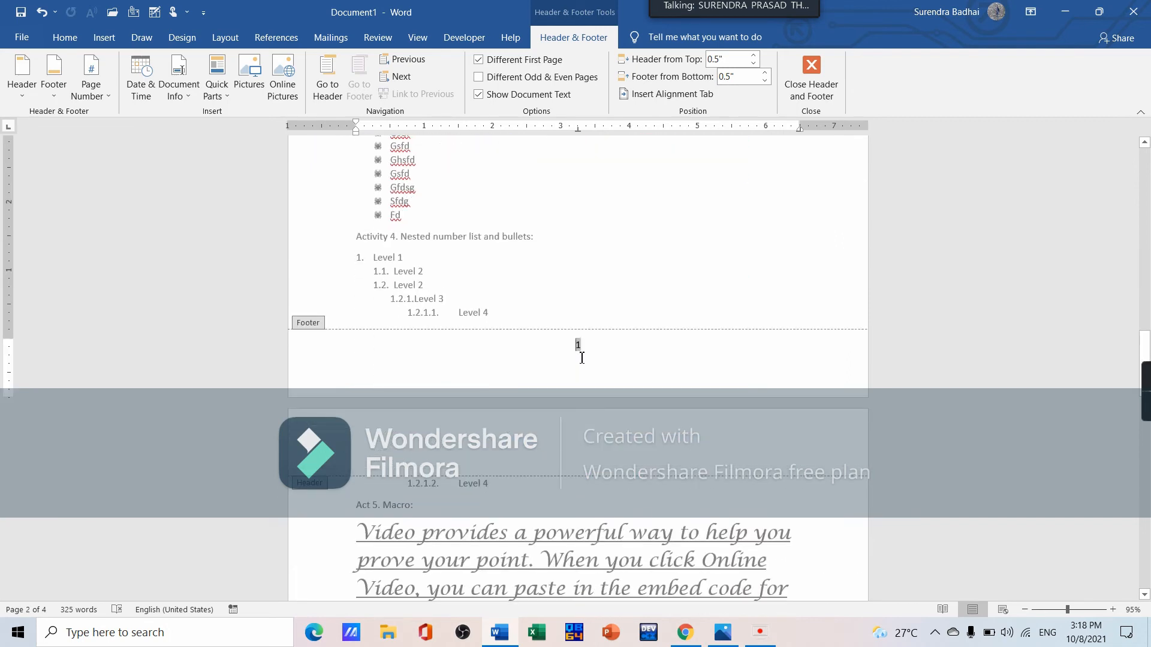
scroll(581, 359, "down", 7)
scroll(582, 368, "down", 10)
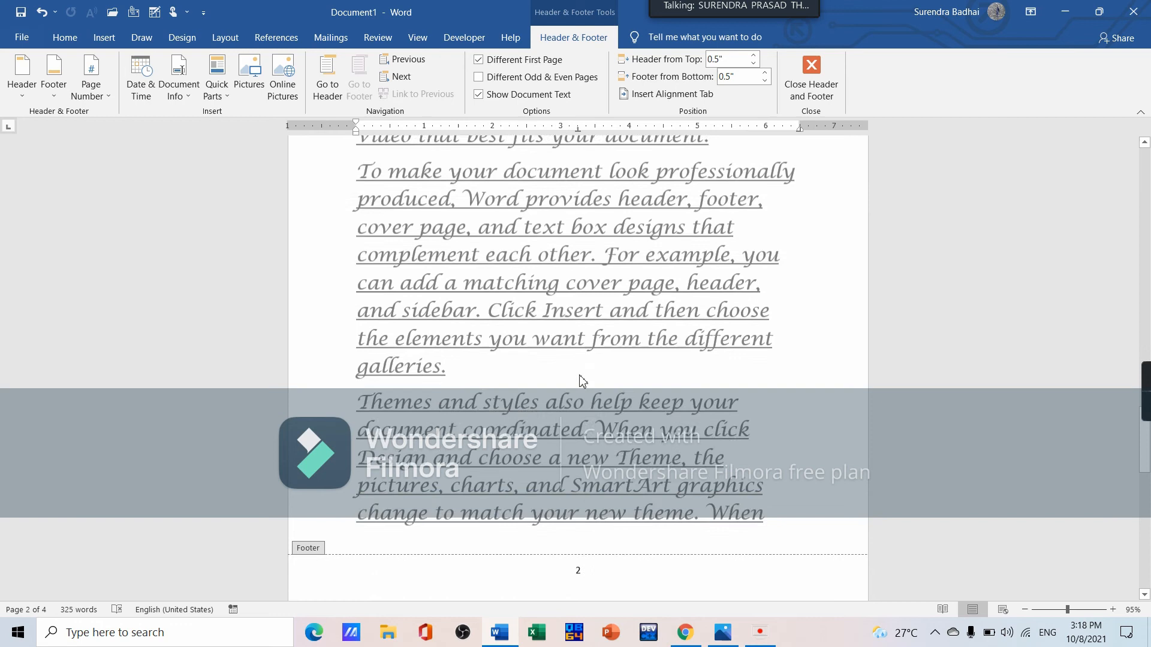
scroll(592, 473, "down", 5)
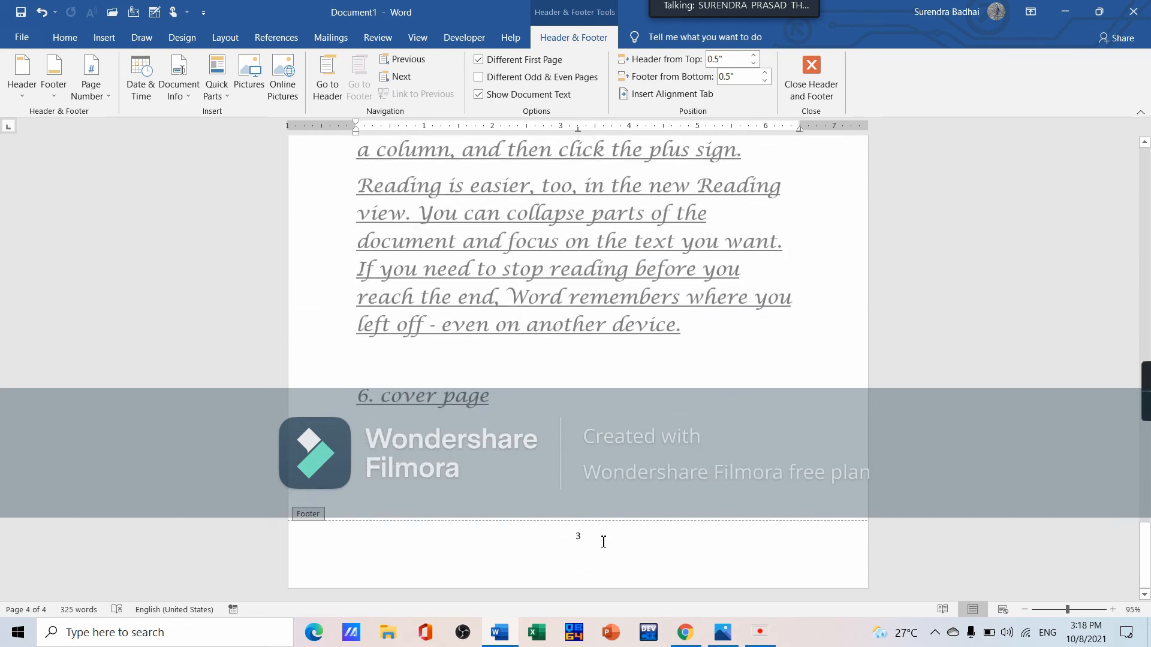
left_click(603, 542)
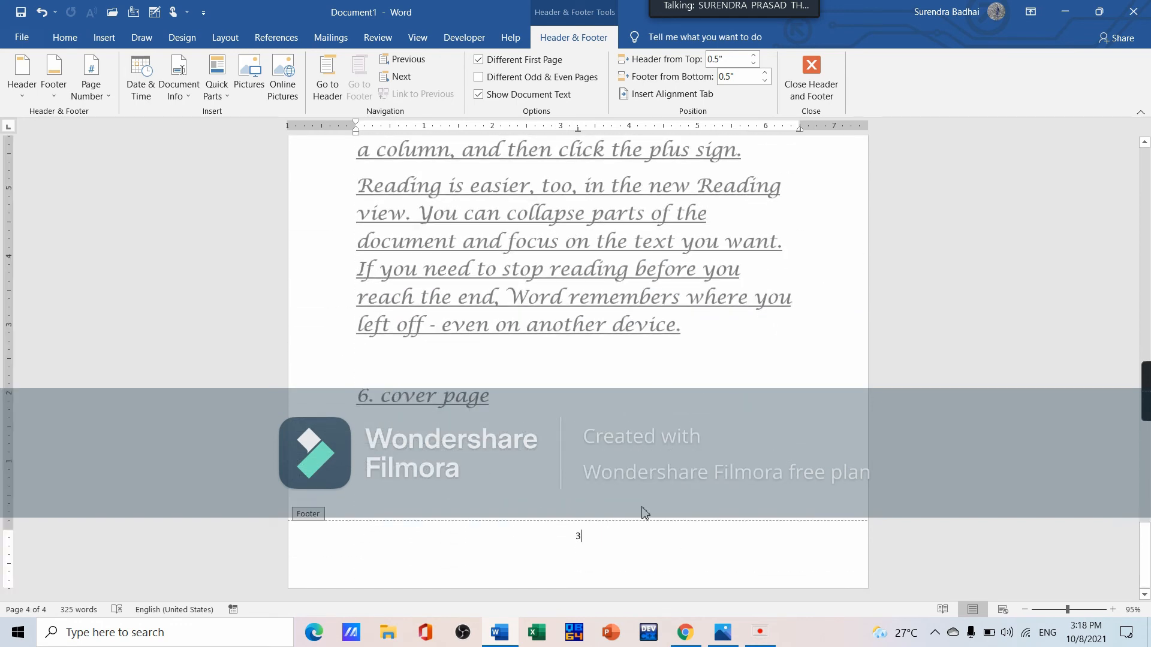
- Return to the body text and add the lines "7. header, footer and page number" and "8. page border and text border:" below "6. cover page"
double_click(387, 434)
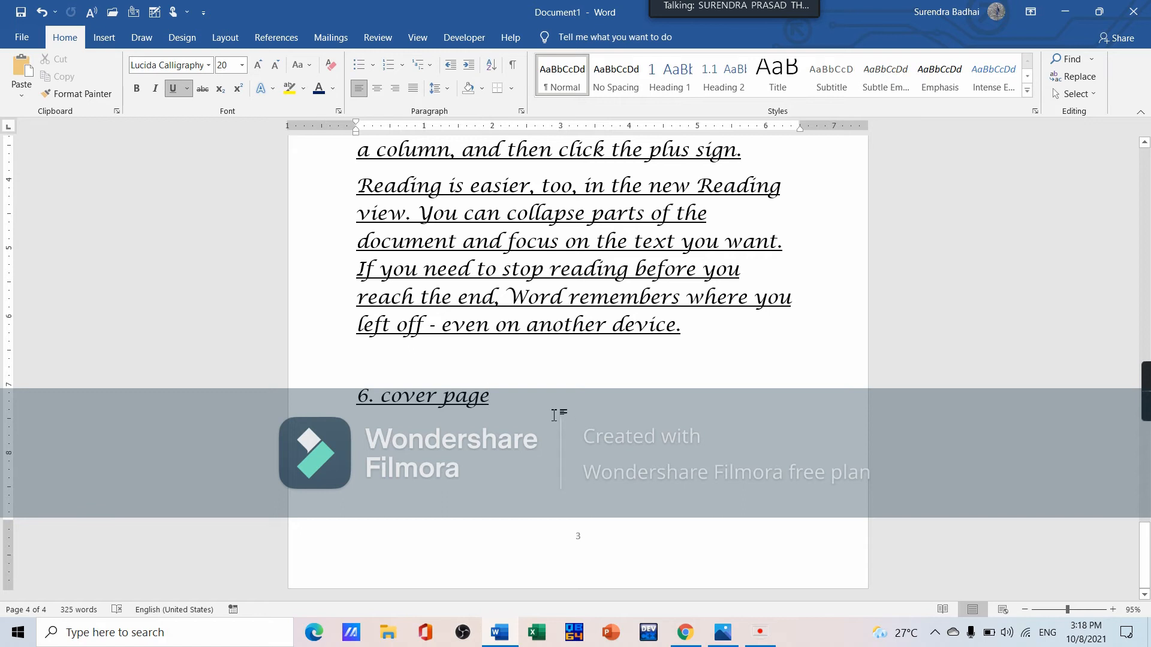
key("Return")
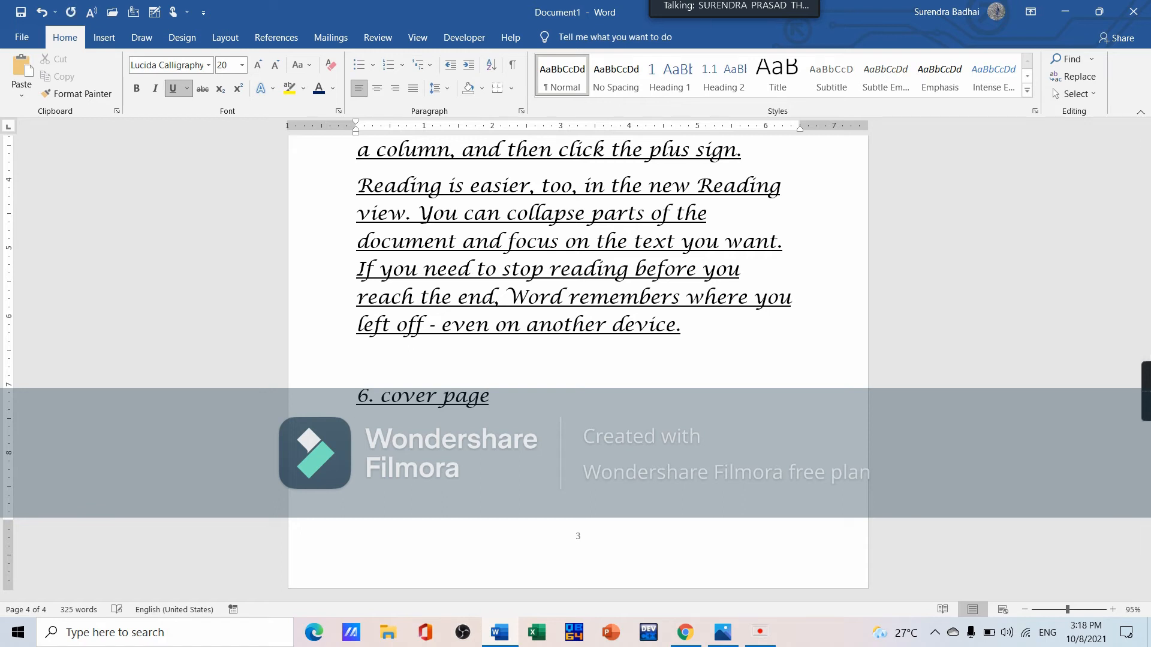
type("7")
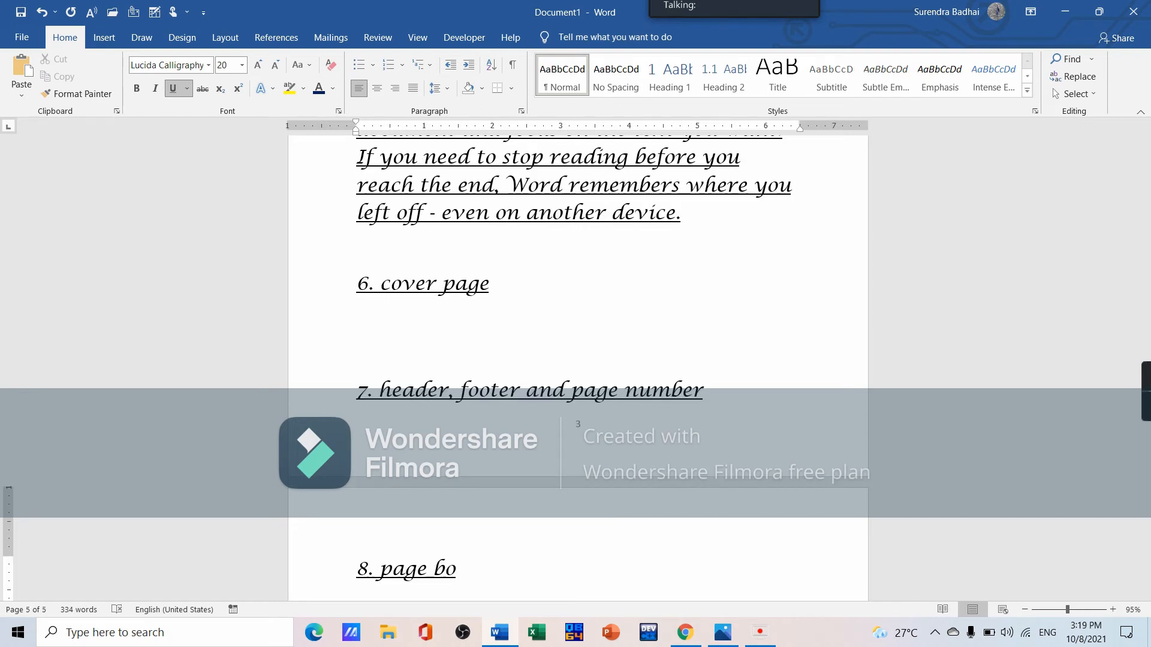
type("ader, footer and page number")
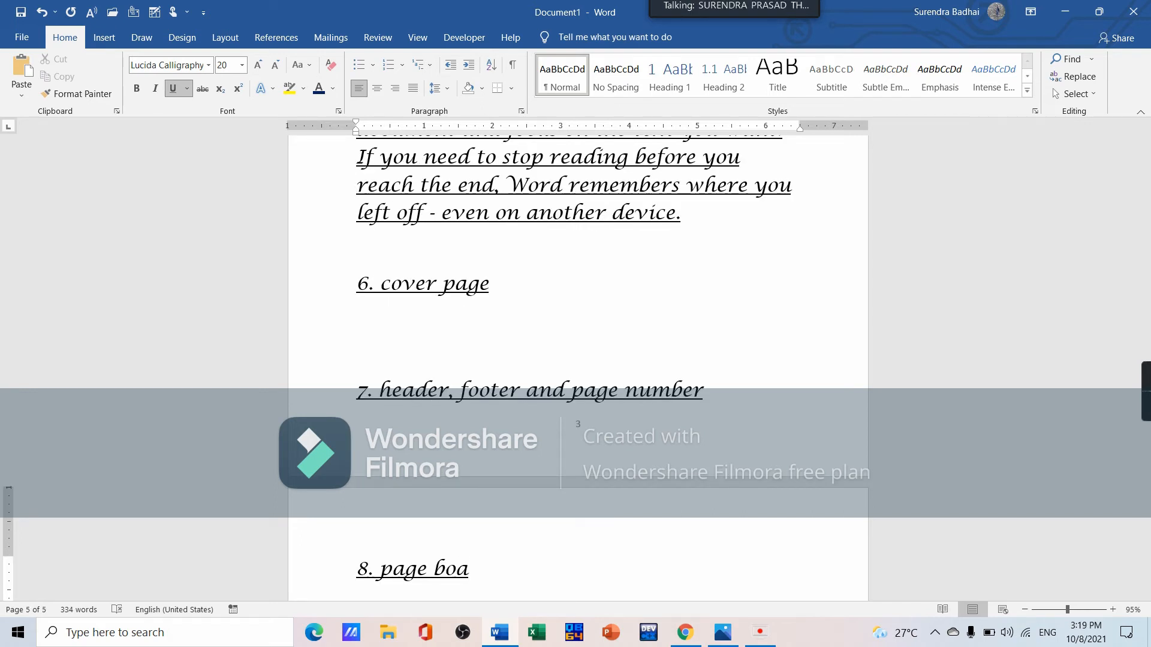
key("BackSpace")
type("rder and tex")
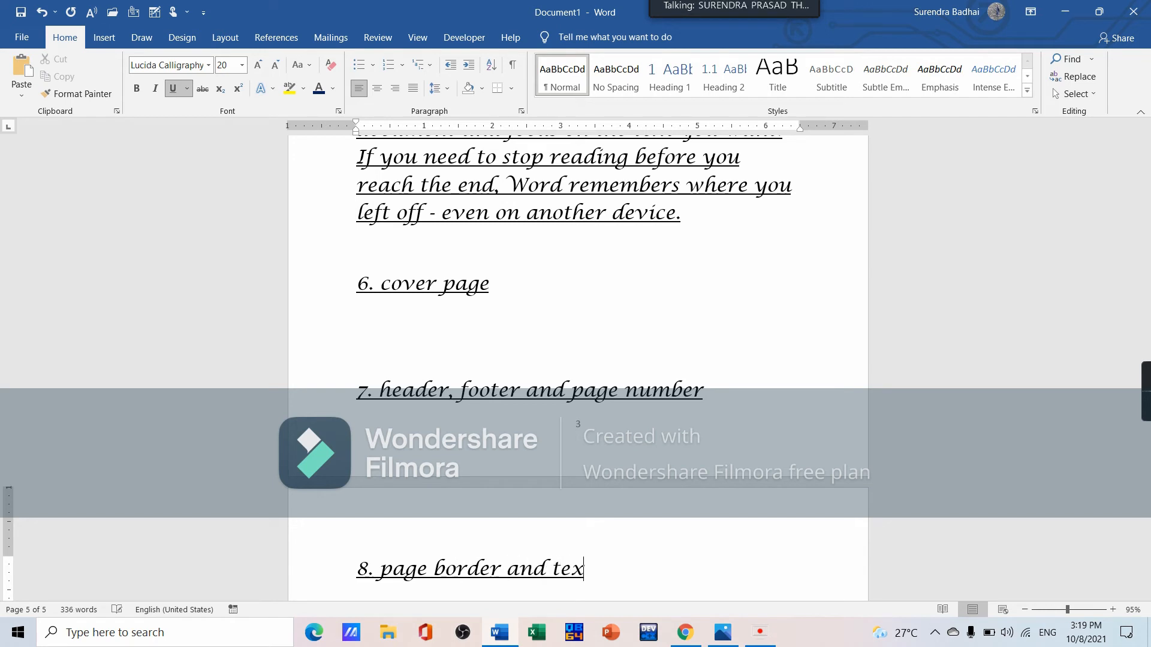
type("t border;")
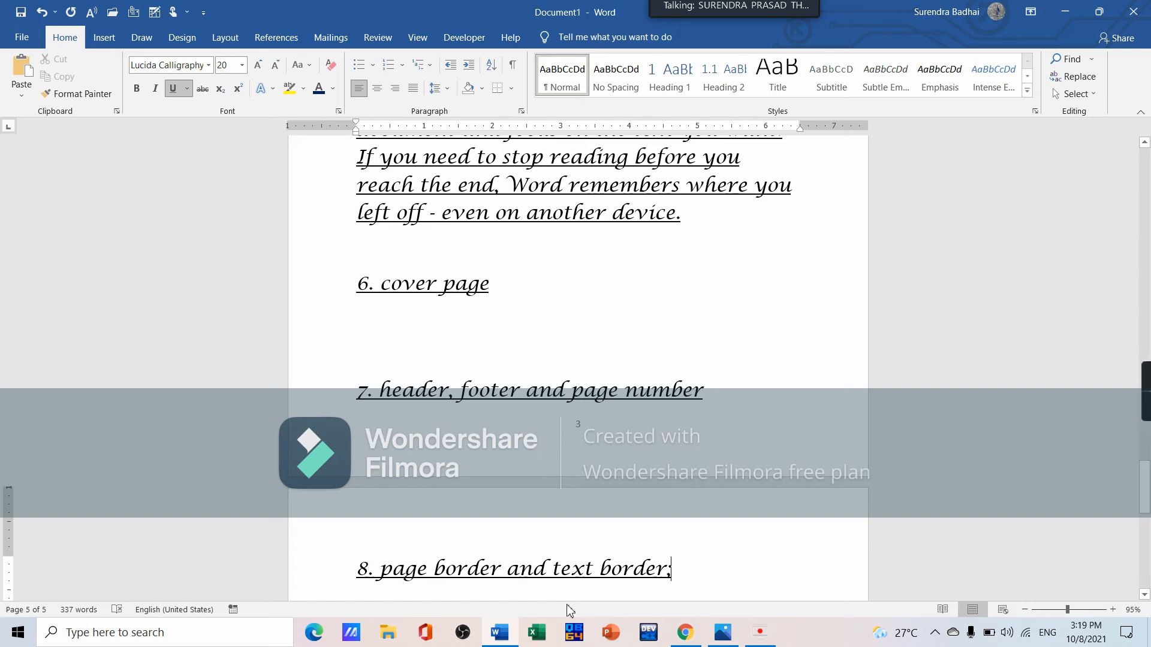
- Generate placeholder paragraphs with =lorem() below the "8. page border and text border:" line
key("Return")
key("Return")
key("Return")
key("Return")
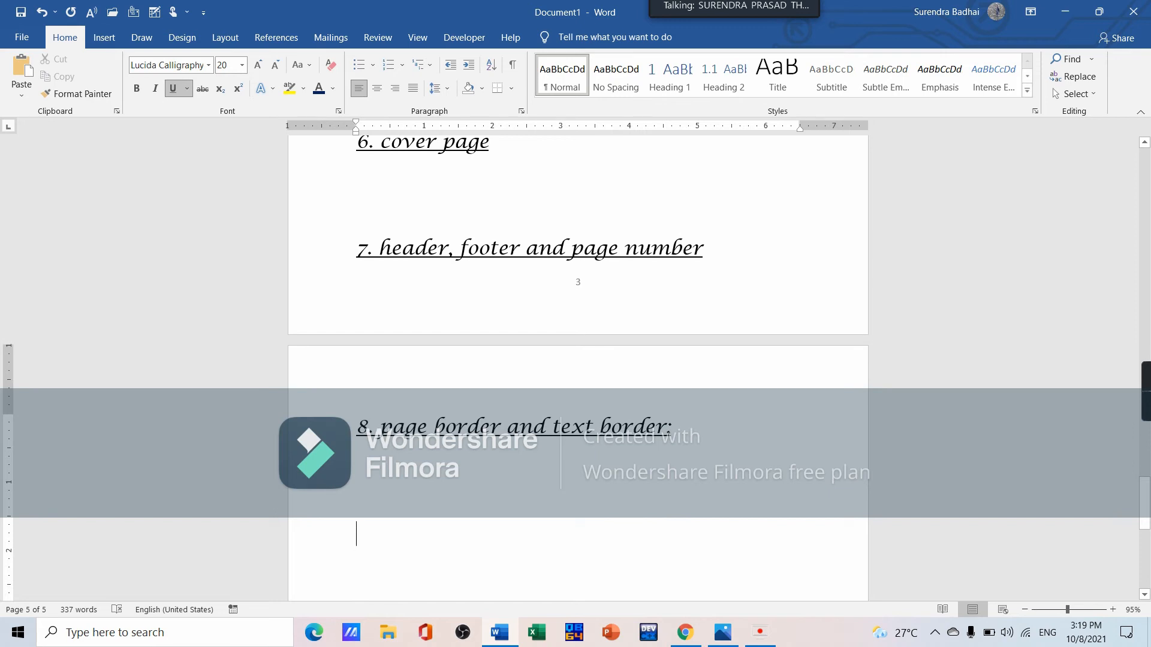
type("=")
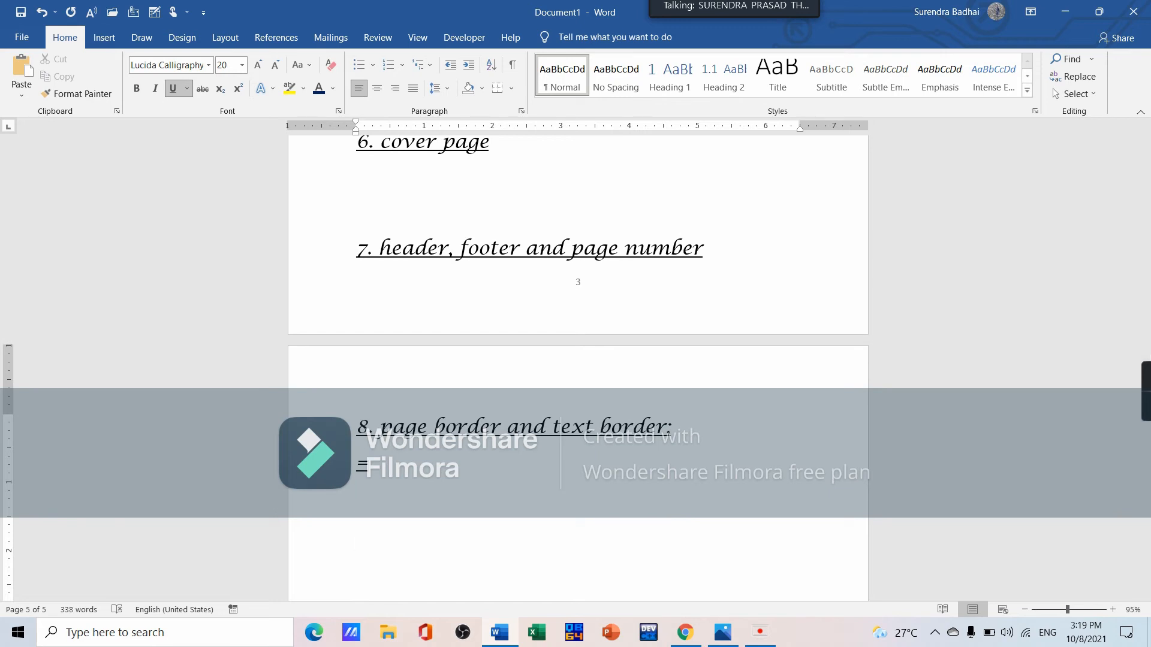
type("lorem()")
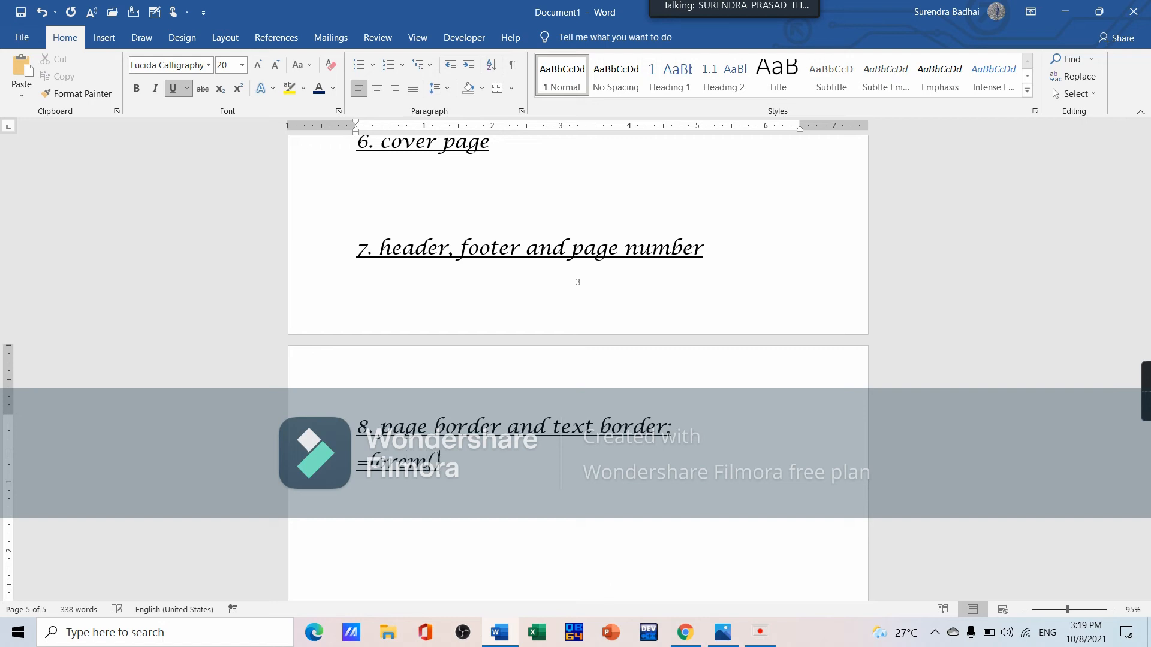
key("Return")
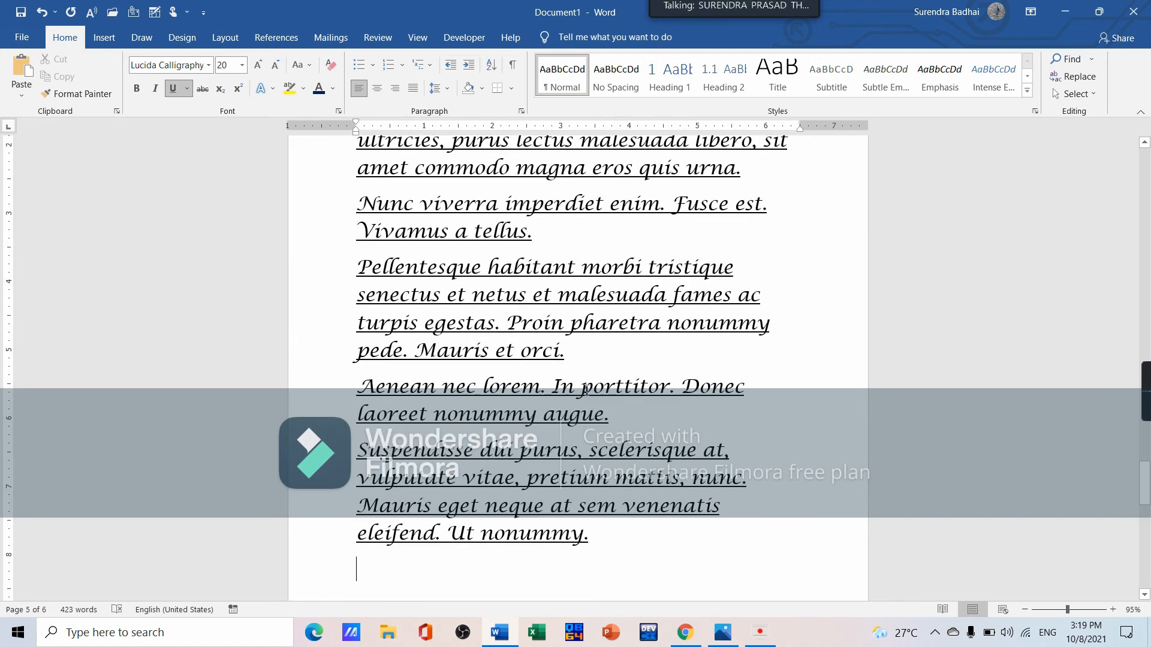
- Select the first Lorem ipsum paragraph under the activity 8 heading and open the border settings that apply to that paragraph
scroll(492, 378, "up", 5)
scroll(491, 377, "down", 3)
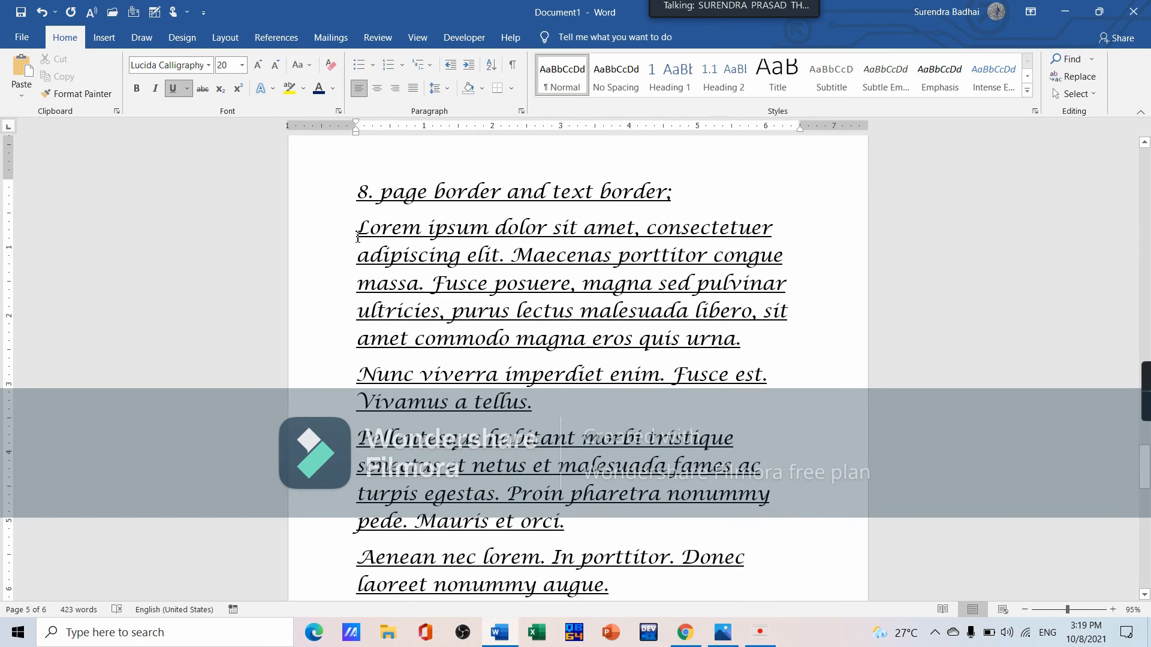
left_click_drag(357, 232, 550, 352)
left_click_drag(667, 356, 765, 353)
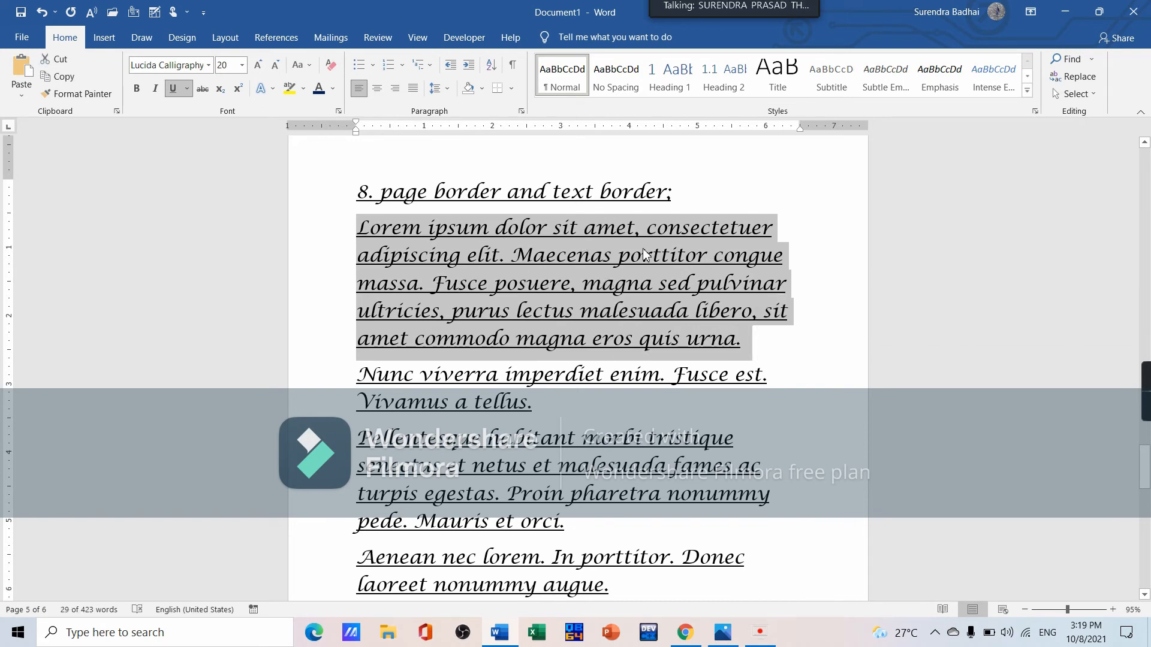
left_click(181, 40)
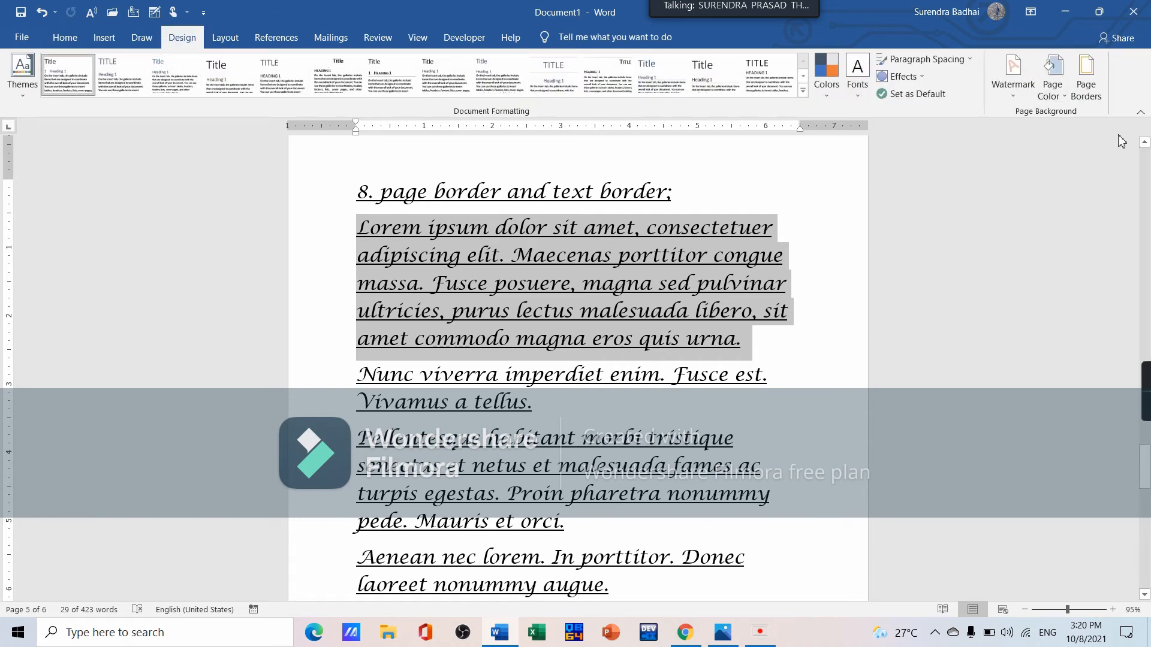
left_click(1084, 71)
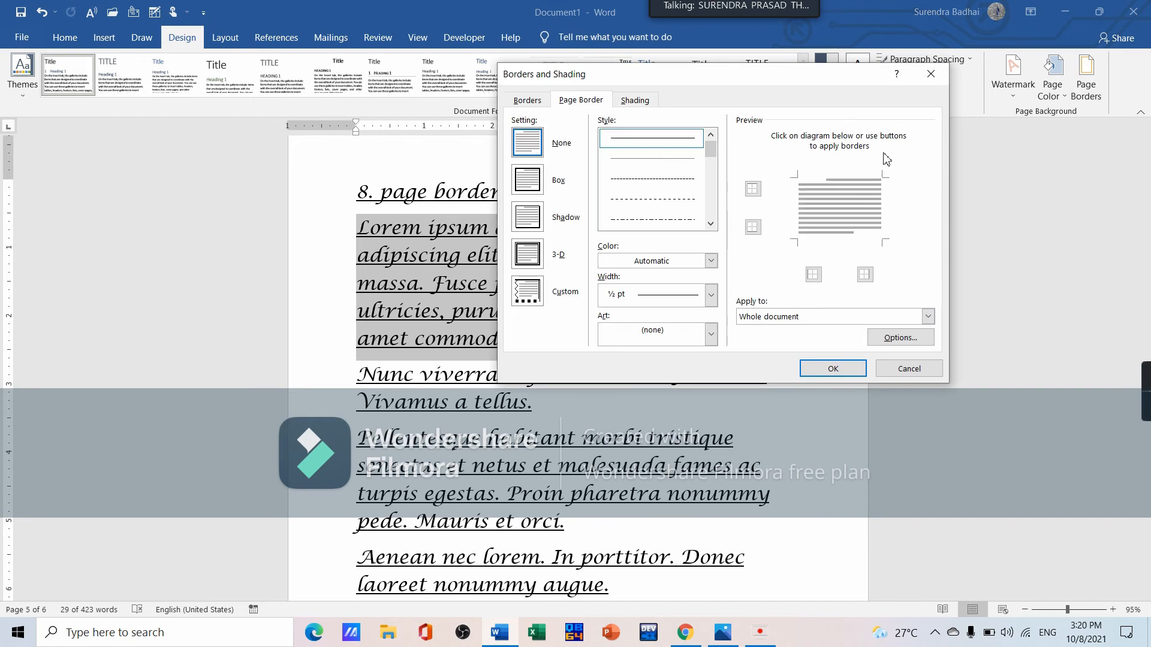
left_click(529, 100)
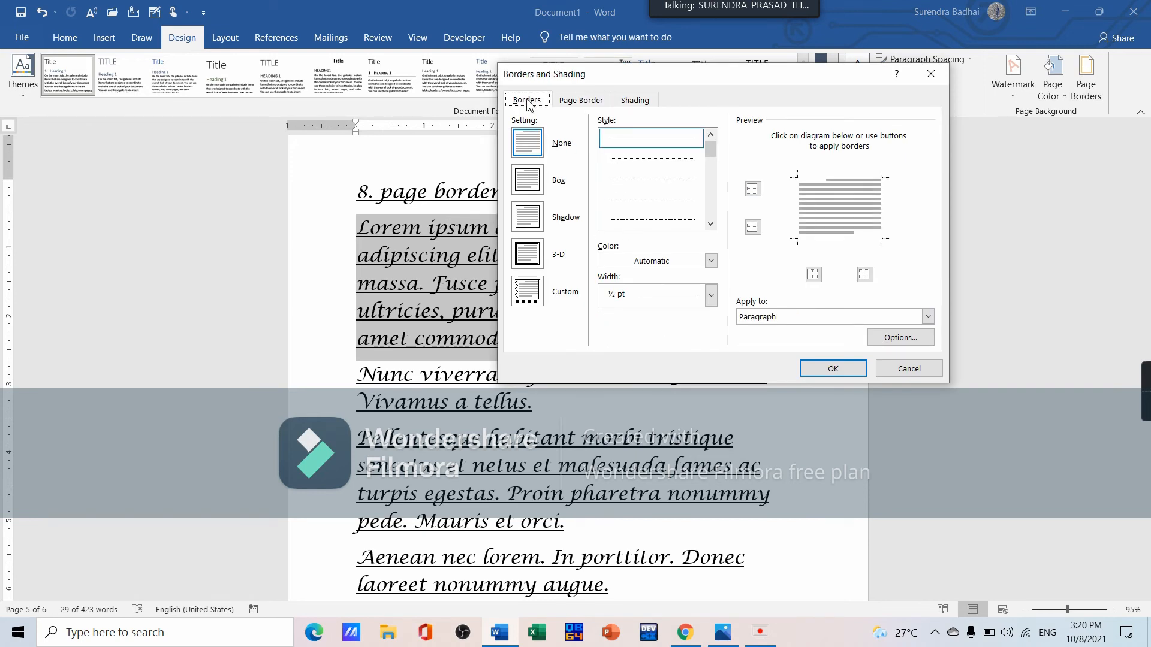
left_click(580, 102)
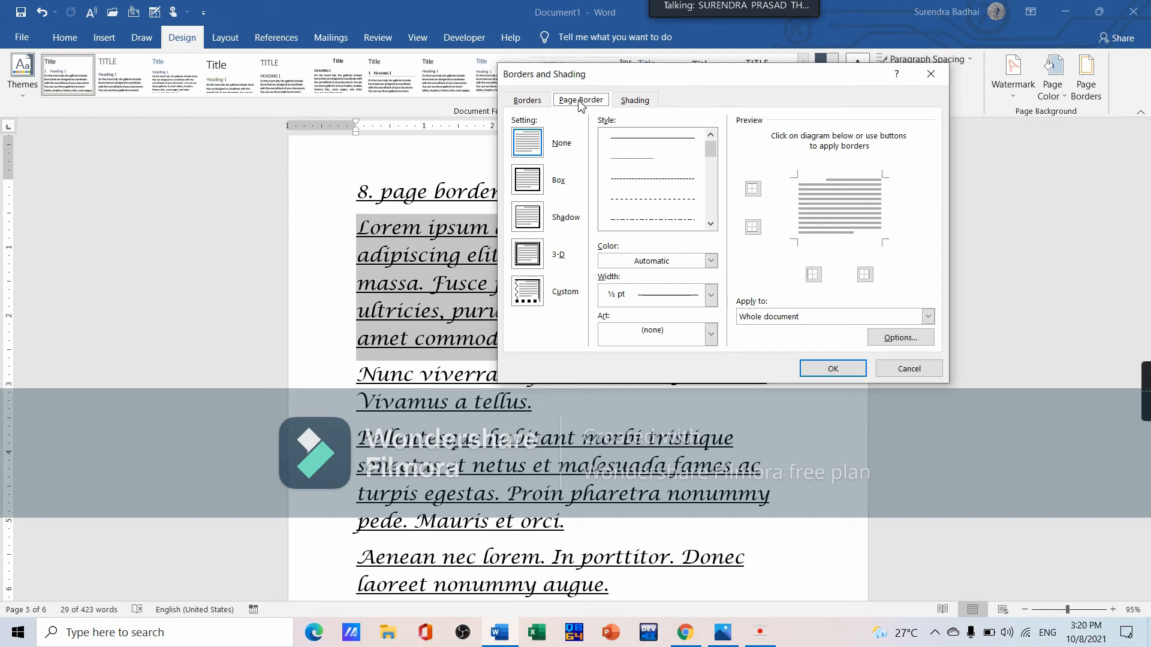
left_click(528, 103)
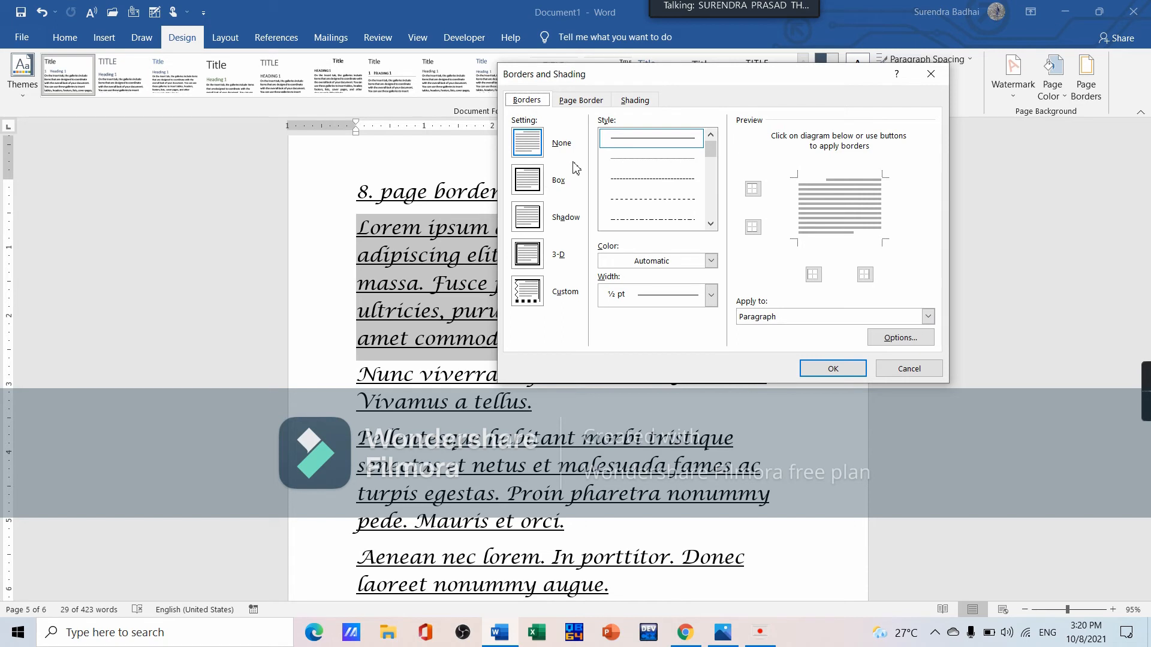
left_click(582, 102)
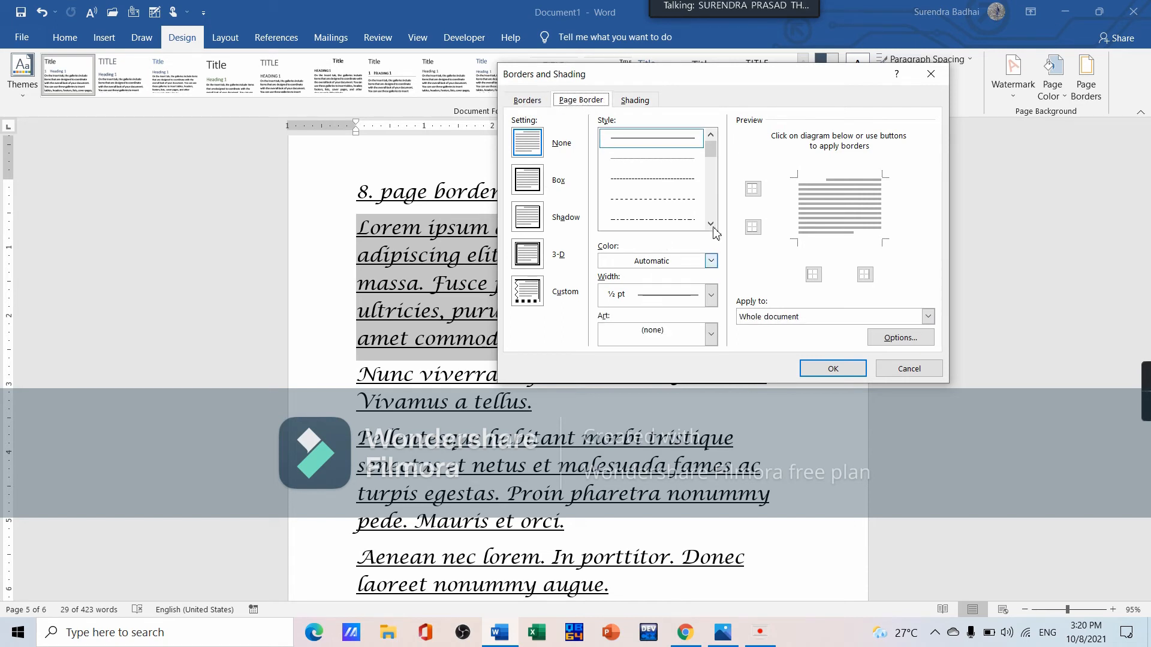
left_click(527, 102)
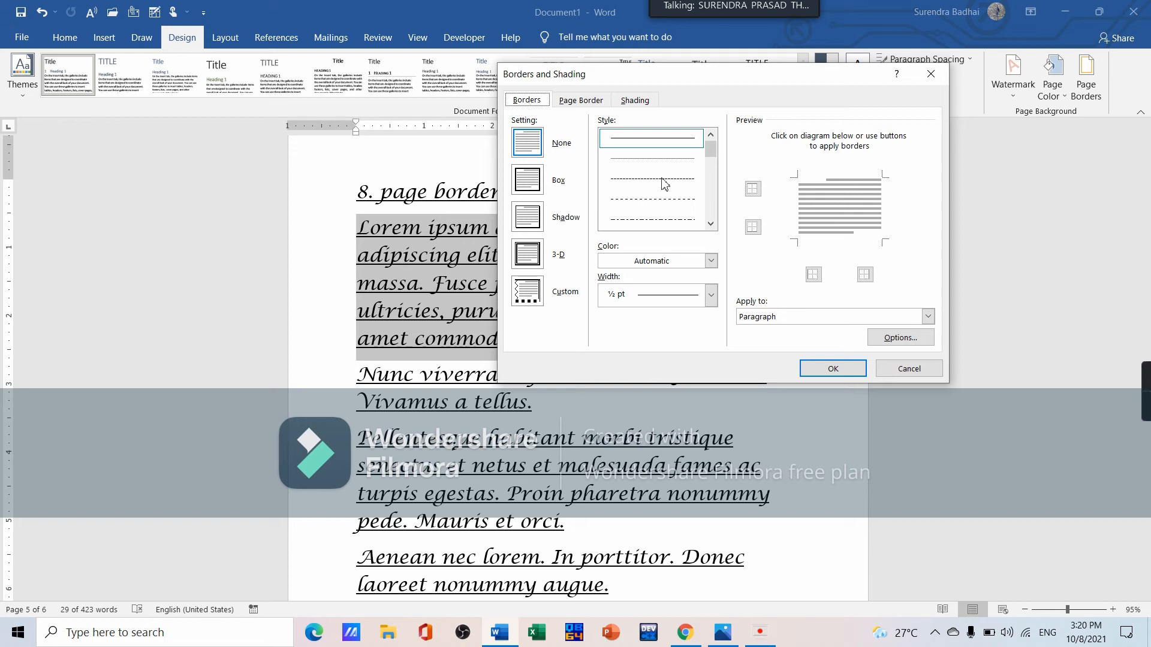
- Apply a 3 pt diagonally striped box border to the selected Lorem ipsum paragraph
left_click(711, 224)
left_click(711, 225)
left_click(711, 225)
left_click(711, 226)
left_click(711, 225)
left_click(710, 225)
left_click(710, 224)
left_click(711, 225)
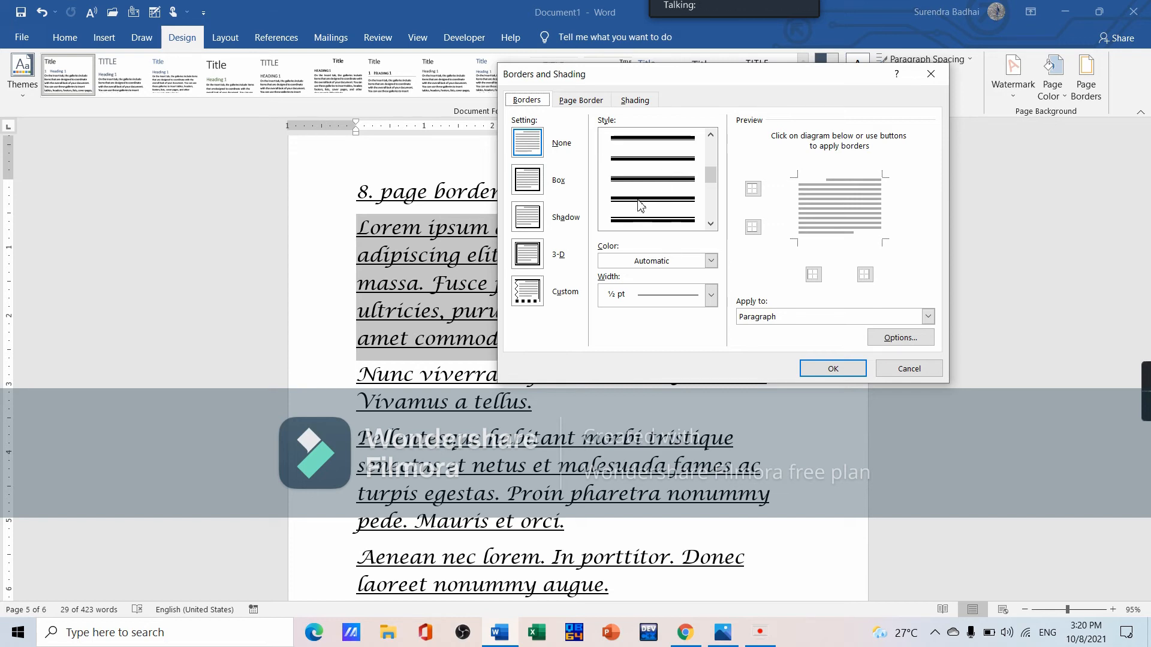
left_click(642, 169)
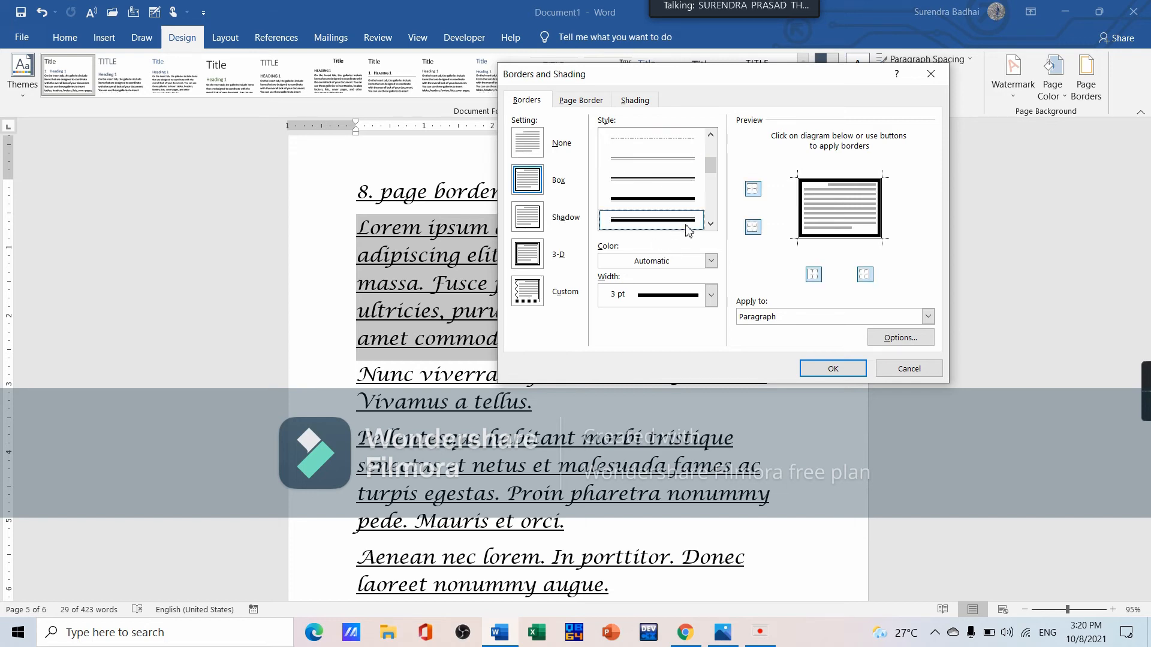
left_click(711, 224)
left_click(711, 223)
left_click(711, 223)
left_click(711, 224)
left_click(711, 224)
left_click(678, 204)
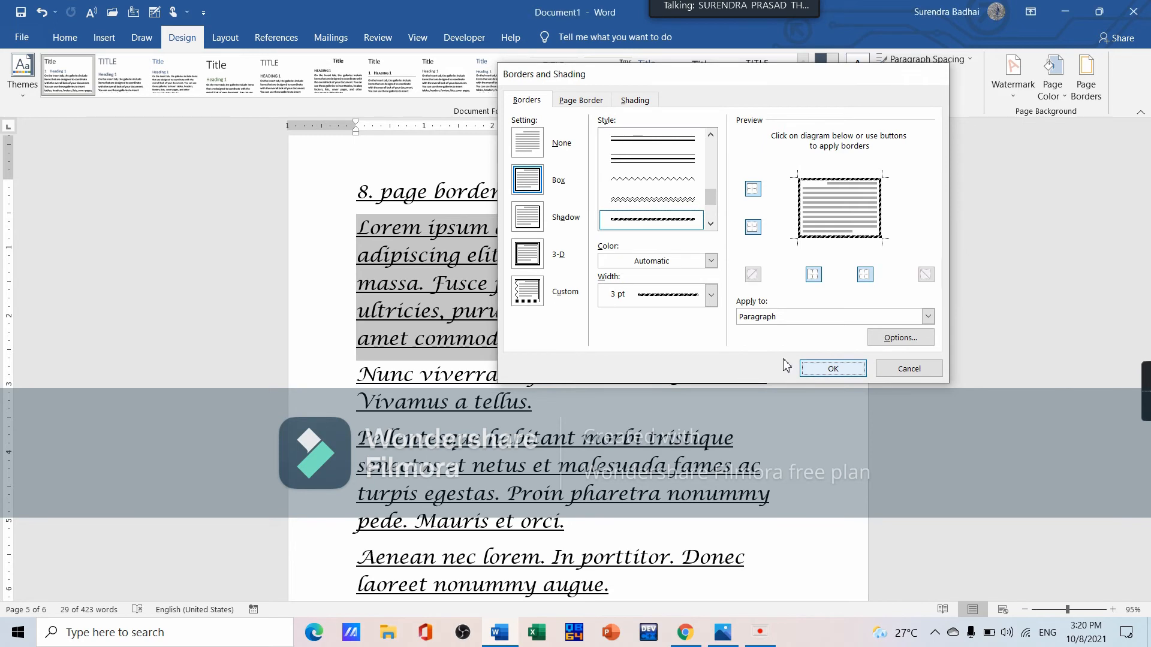
left_click(806, 368)
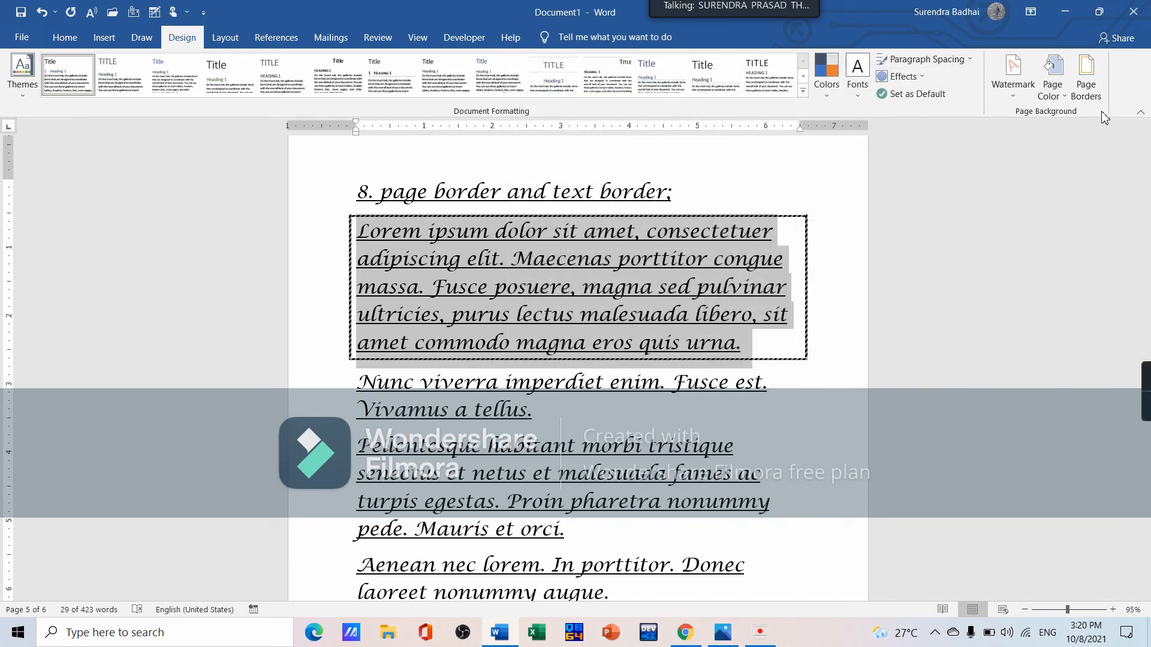
- Add an art page border of green Christmas trees to the whole document
left_click(1086, 78)
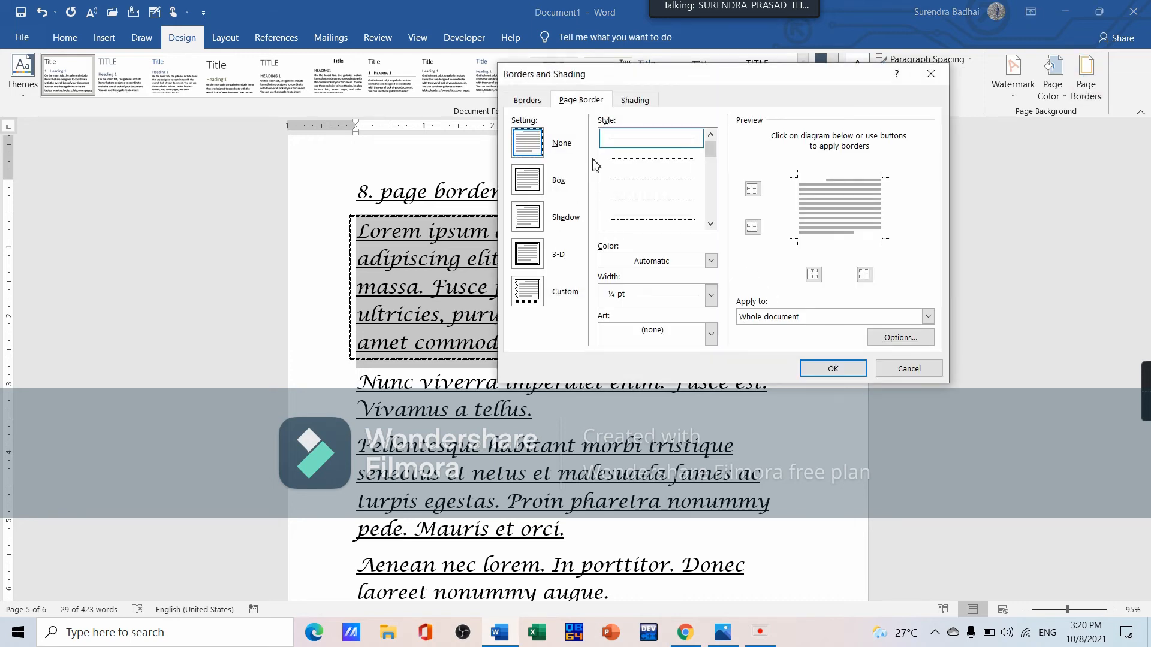
left_click(586, 103)
left_click(710, 224)
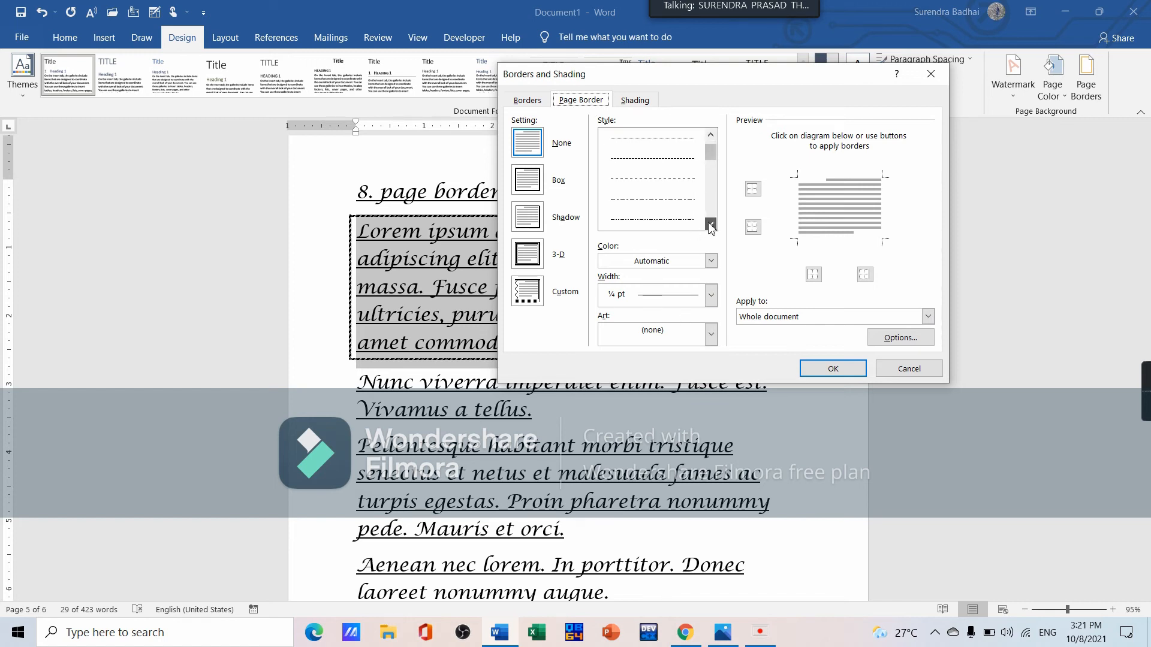
left_click(711, 225)
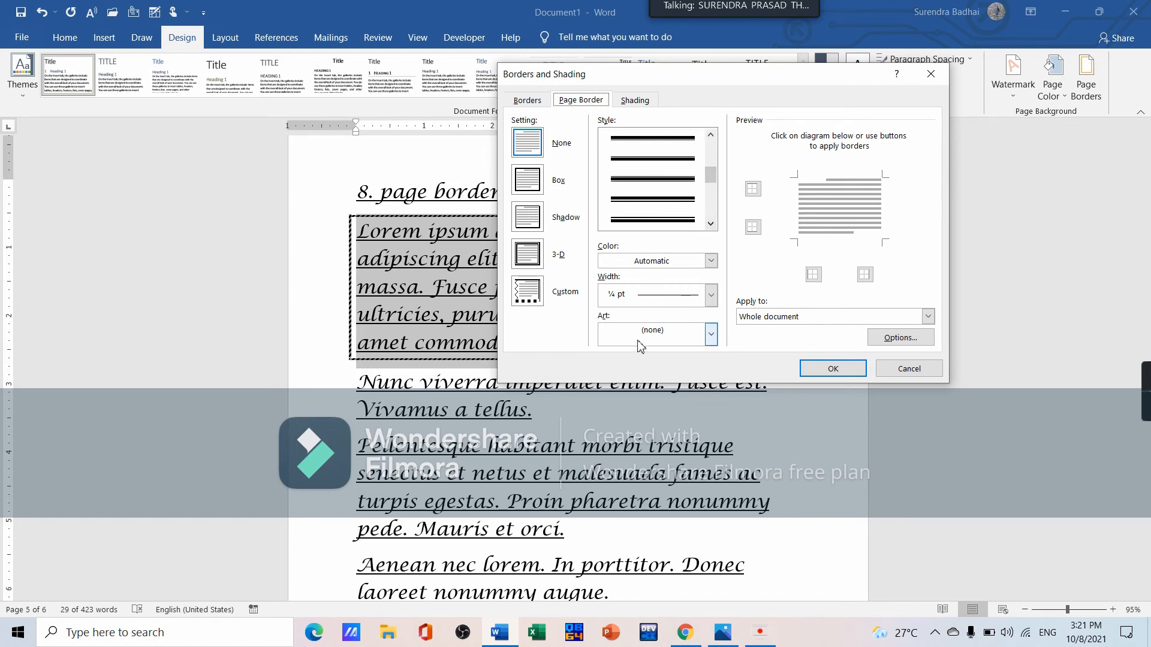
left_click(669, 343)
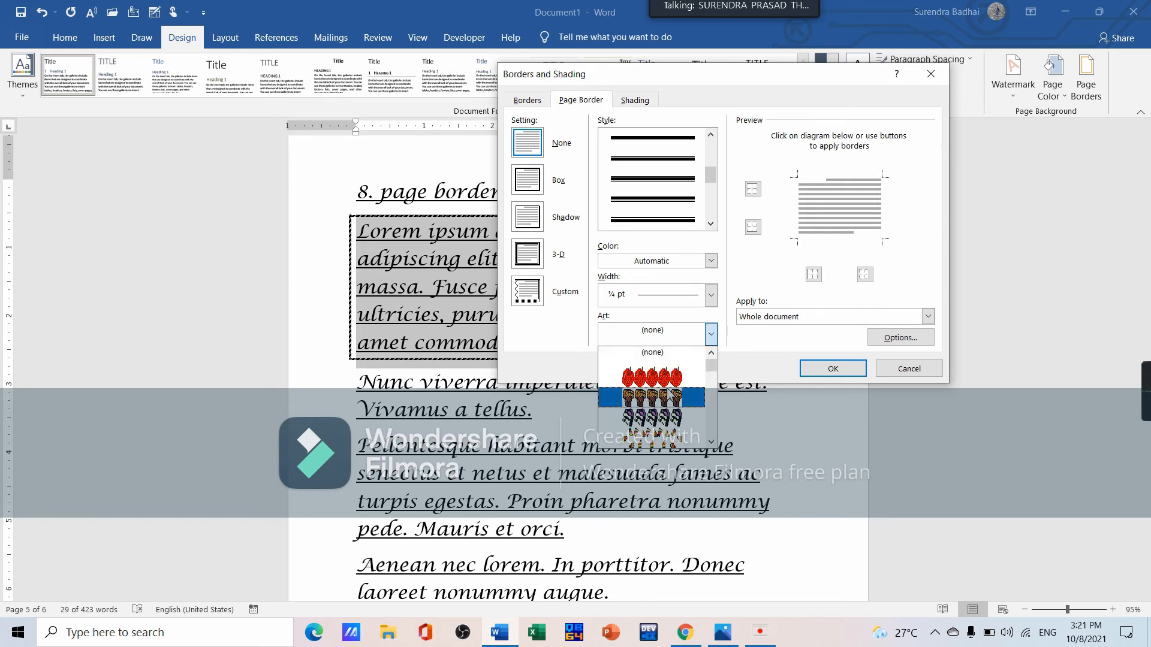
scroll(674, 430, "down", 2)
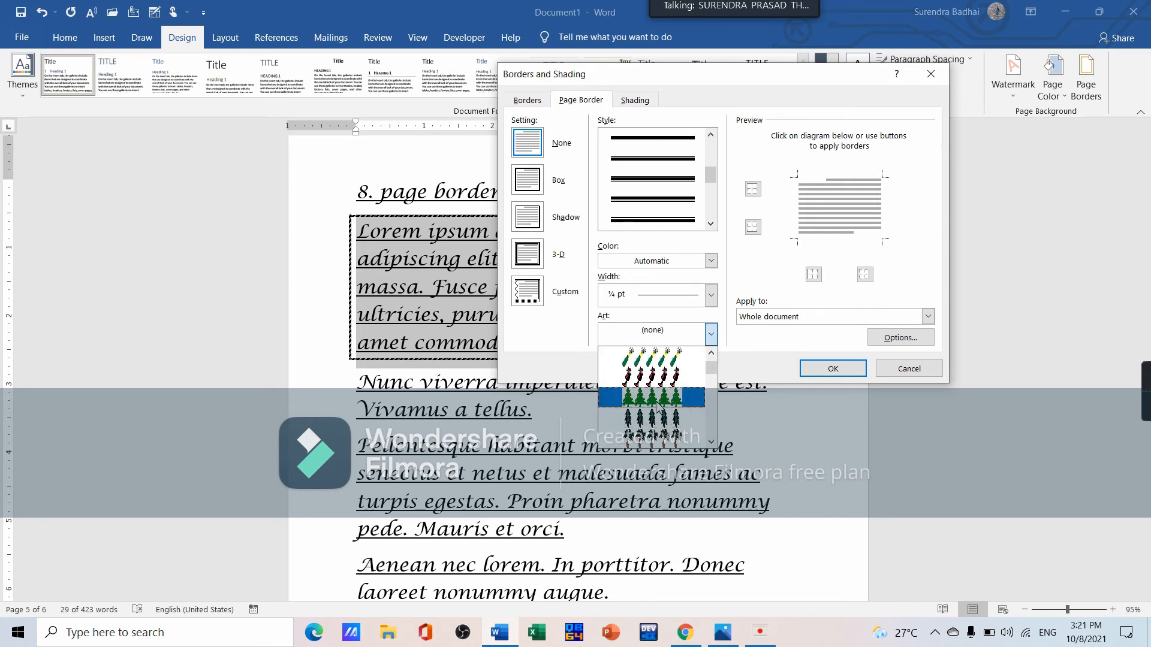
left_click(652, 386)
left_click(833, 369)
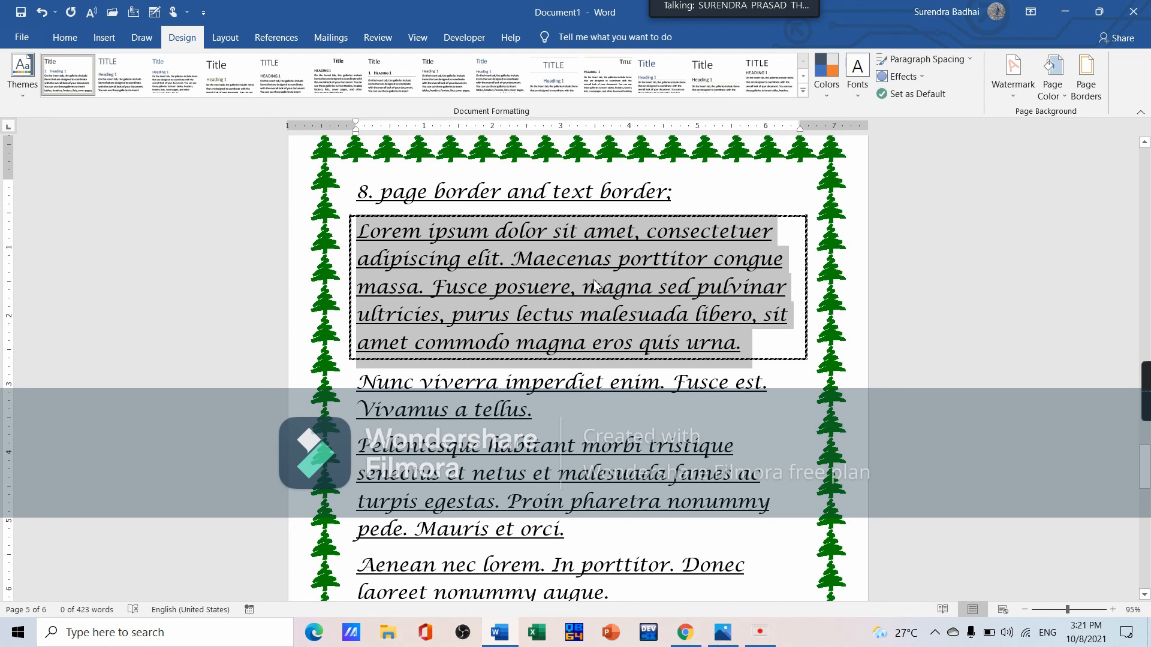
- Insert the built-in DO NOT COPY 1 watermark behind the document text
scroll(542, 278, "up", 3)
scroll(543, 278, "up", 5)
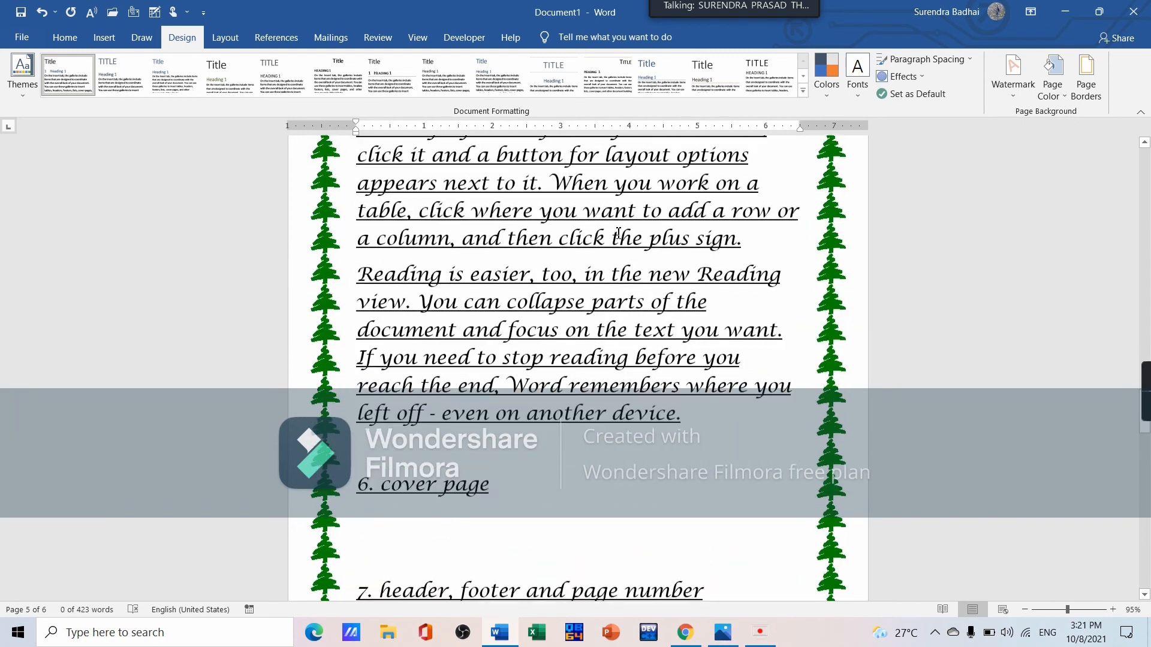
scroll(616, 231, "down", 8)
scroll(635, 299, "down", 15)
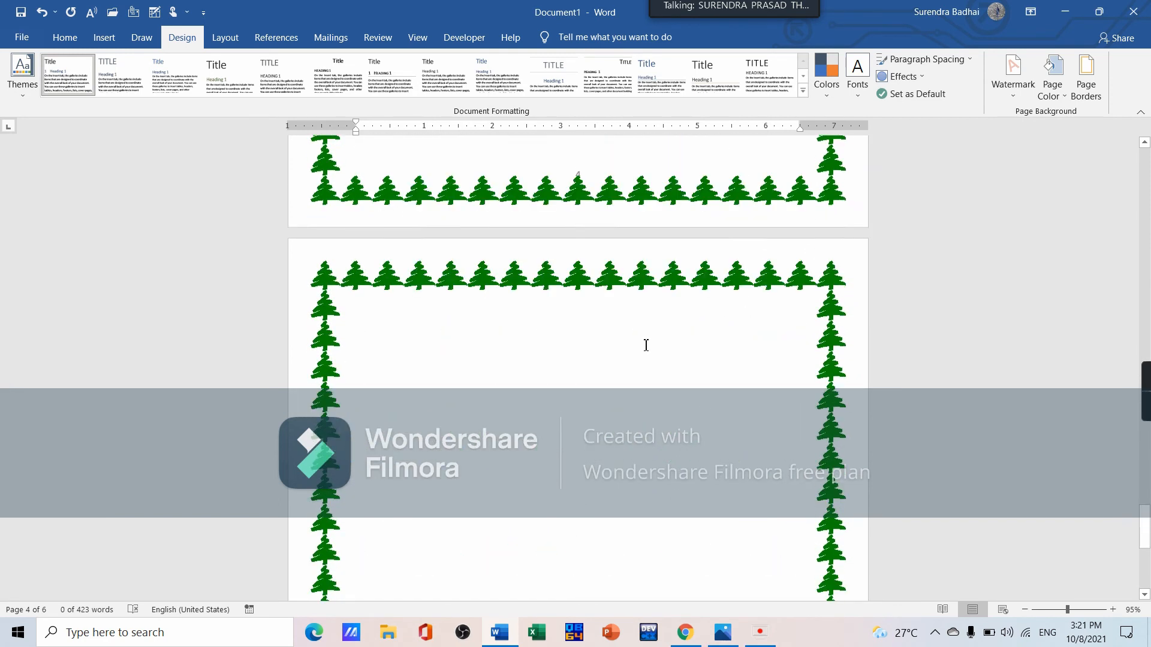
scroll(649, 321, "up", 5)
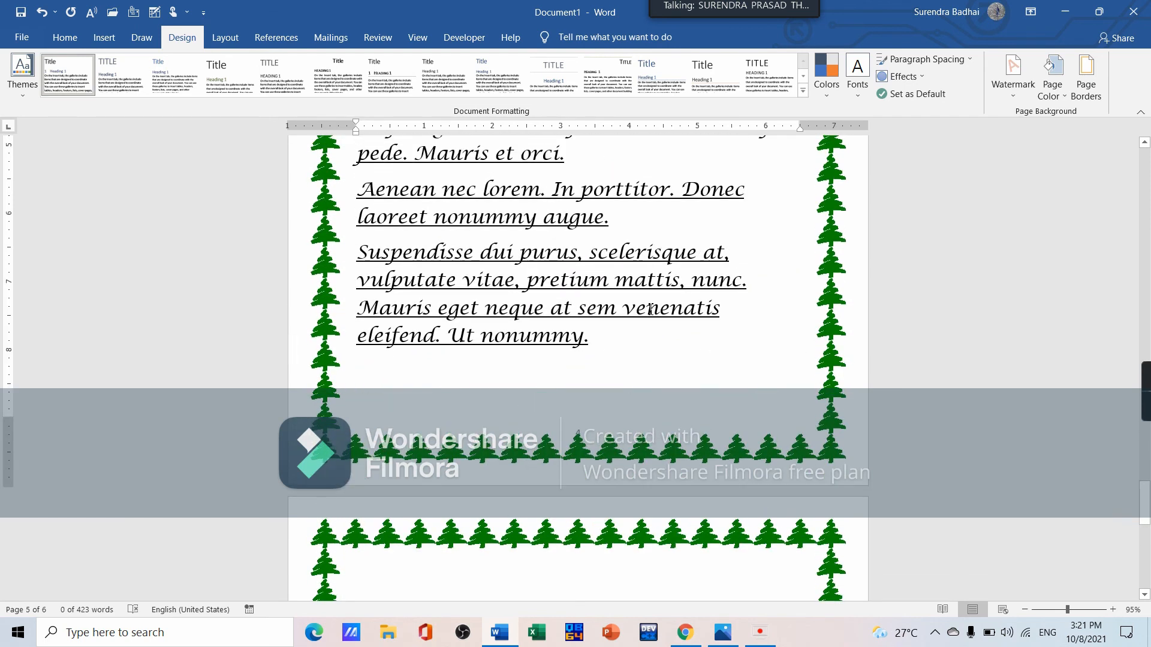
scroll(651, 308, "up", 1)
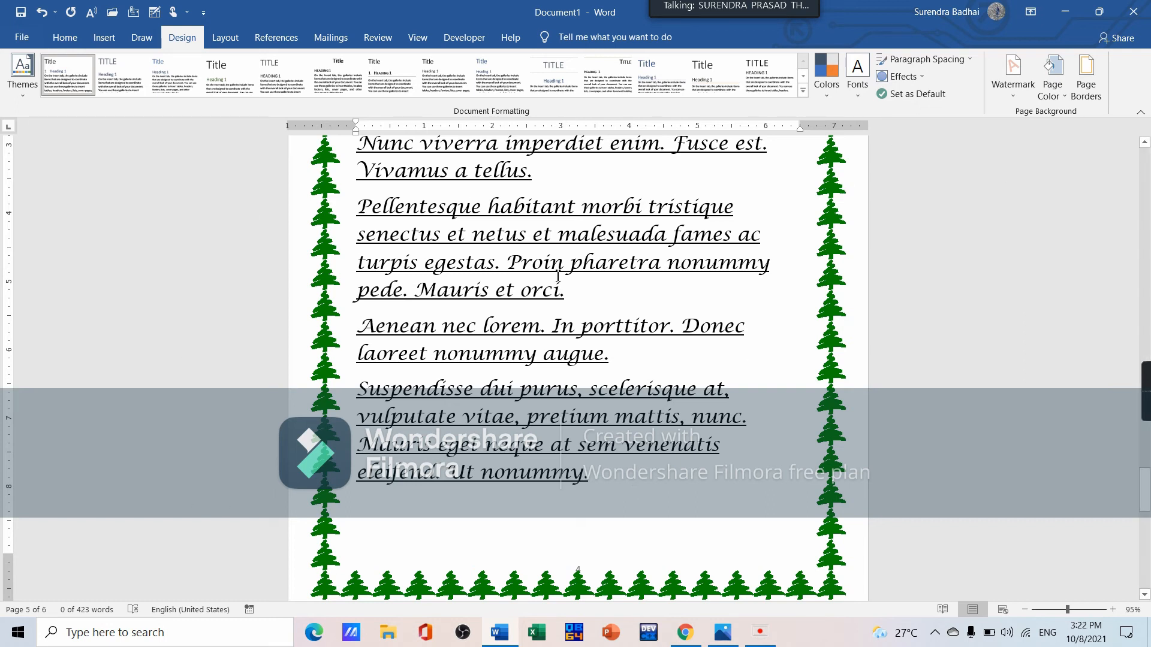
left_click(1014, 79)
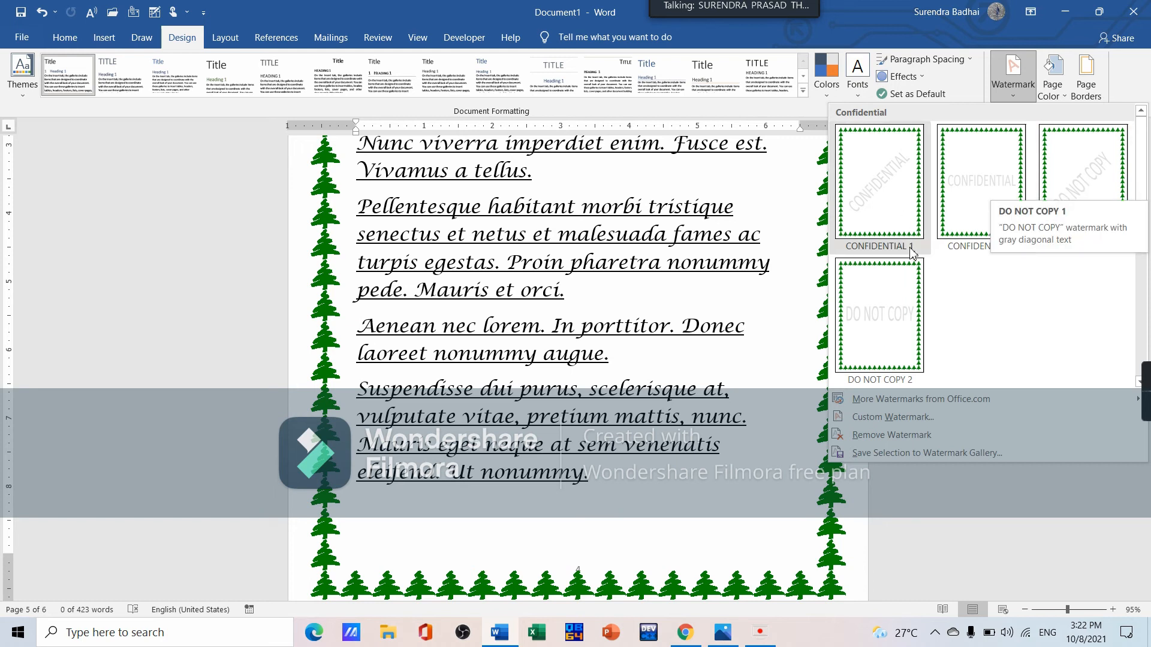
left_click(1088, 195)
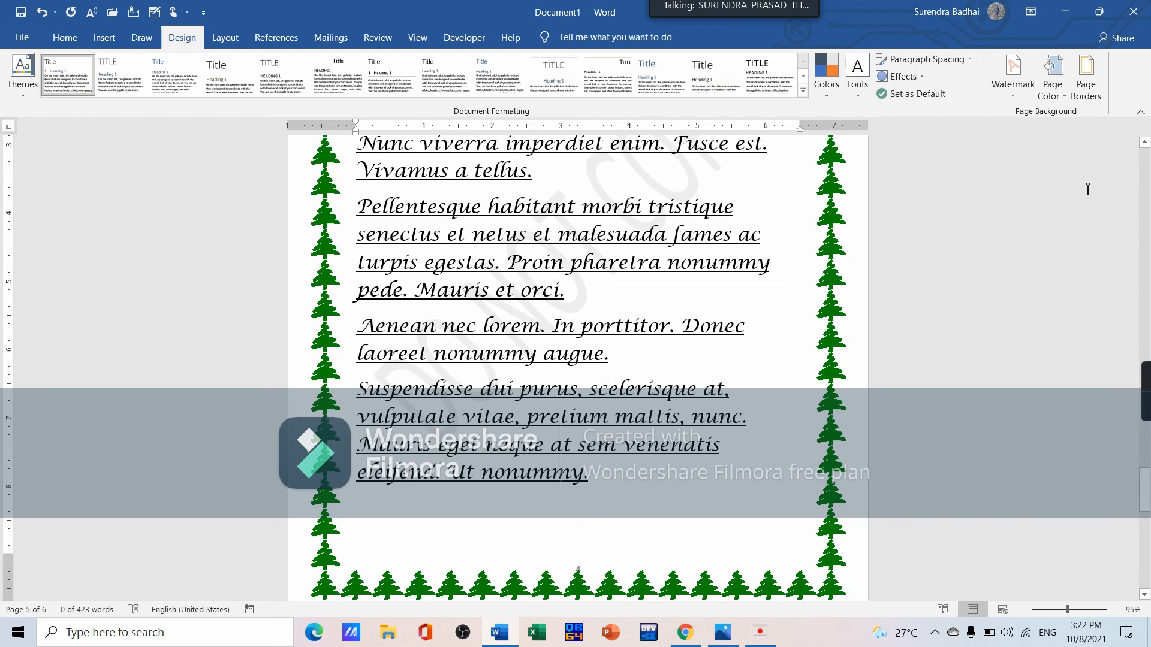
- Create a custom text watermark reading "computer", keeping the Calibri font, semitransparent colour and diagonal layout
scroll(479, 379, "down", 10)
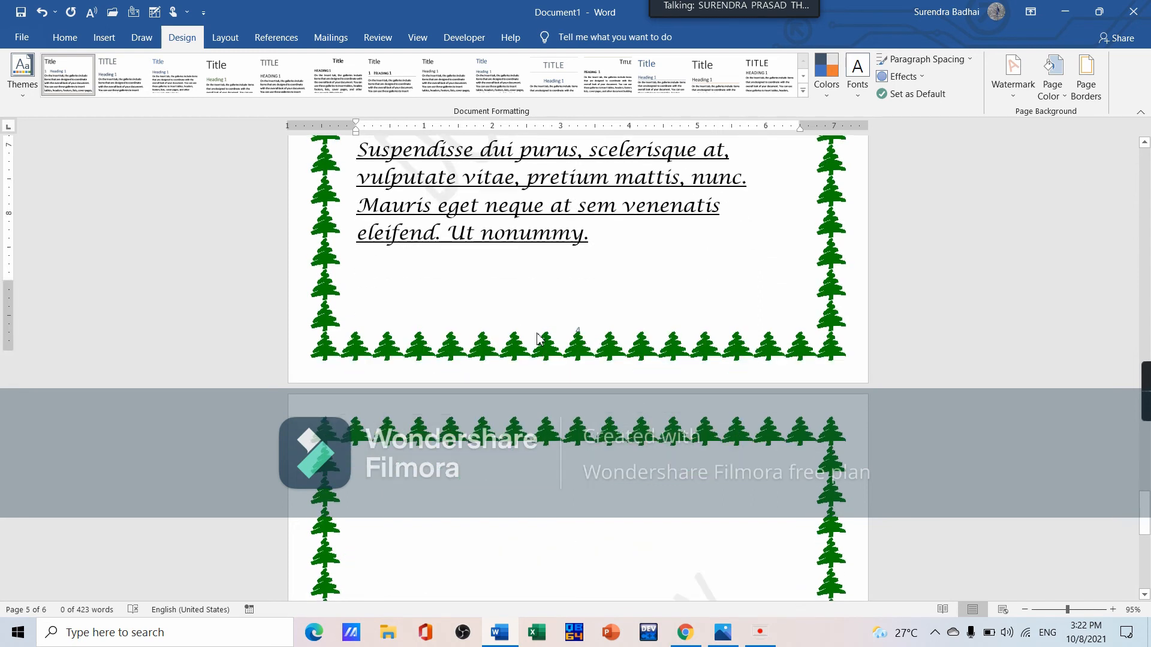
scroll(581, 339, "up", 3)
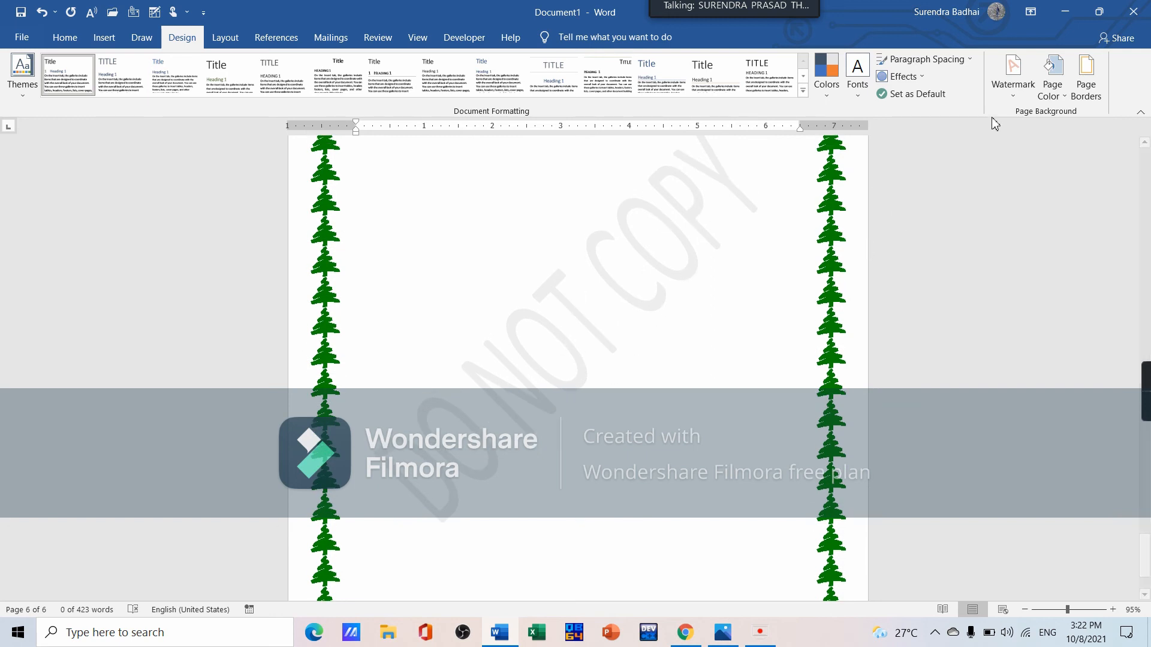
left_click(1018, 99)
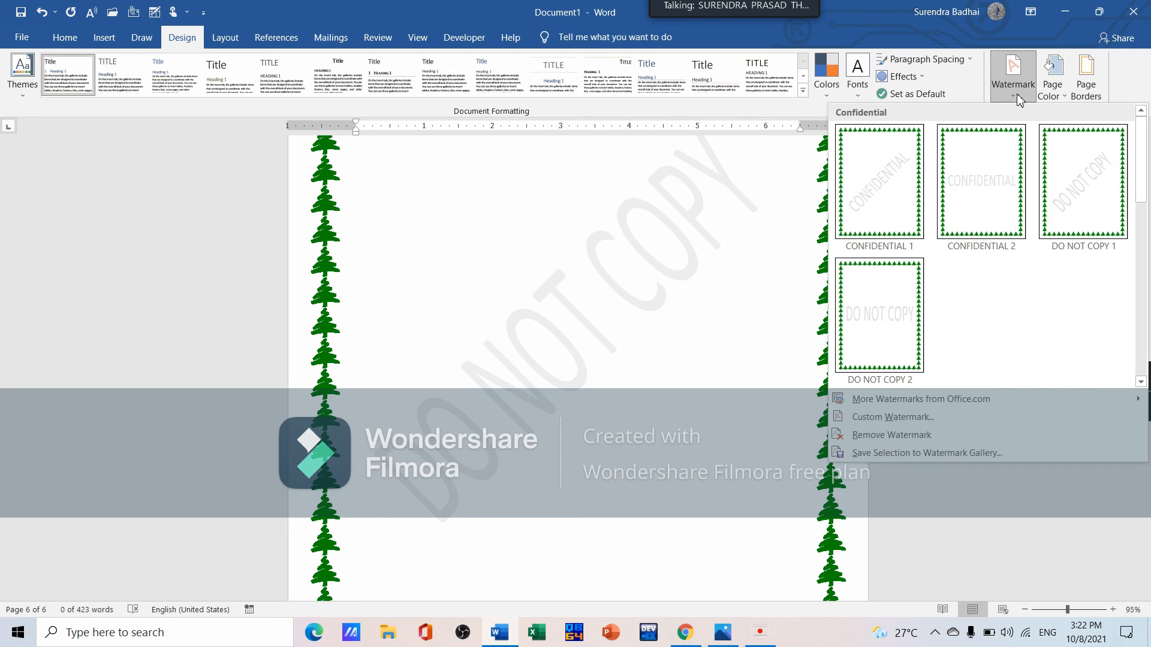
left_click(886, 424)
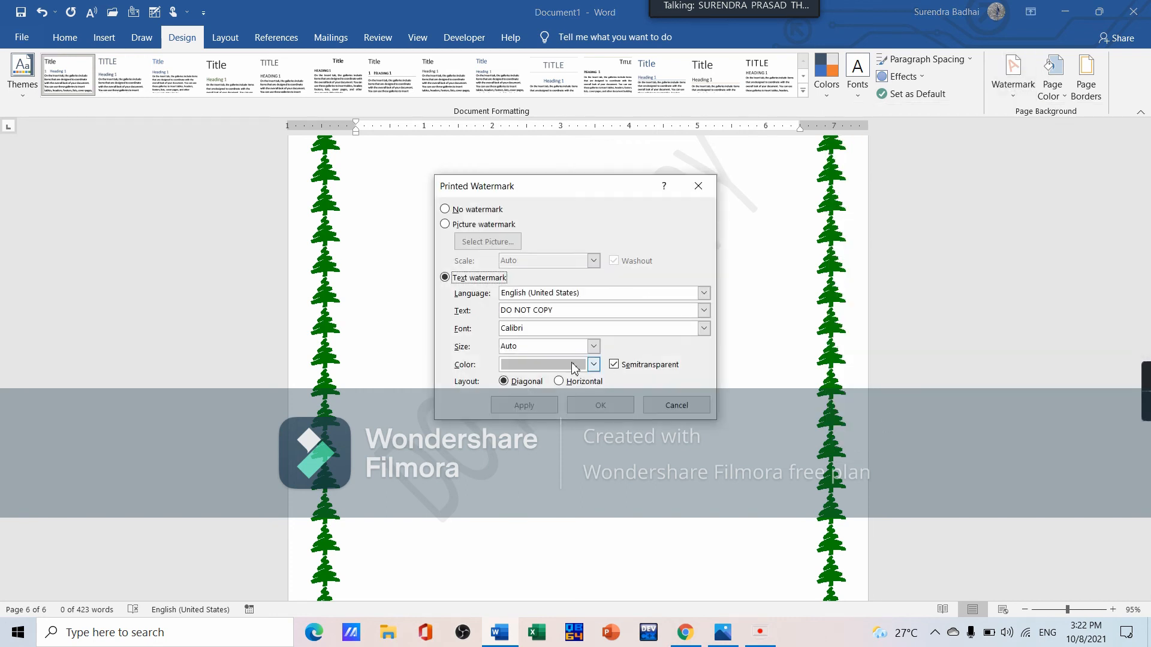
left_click(536, 329)
left_click_drag(565, 313, 496, 311)
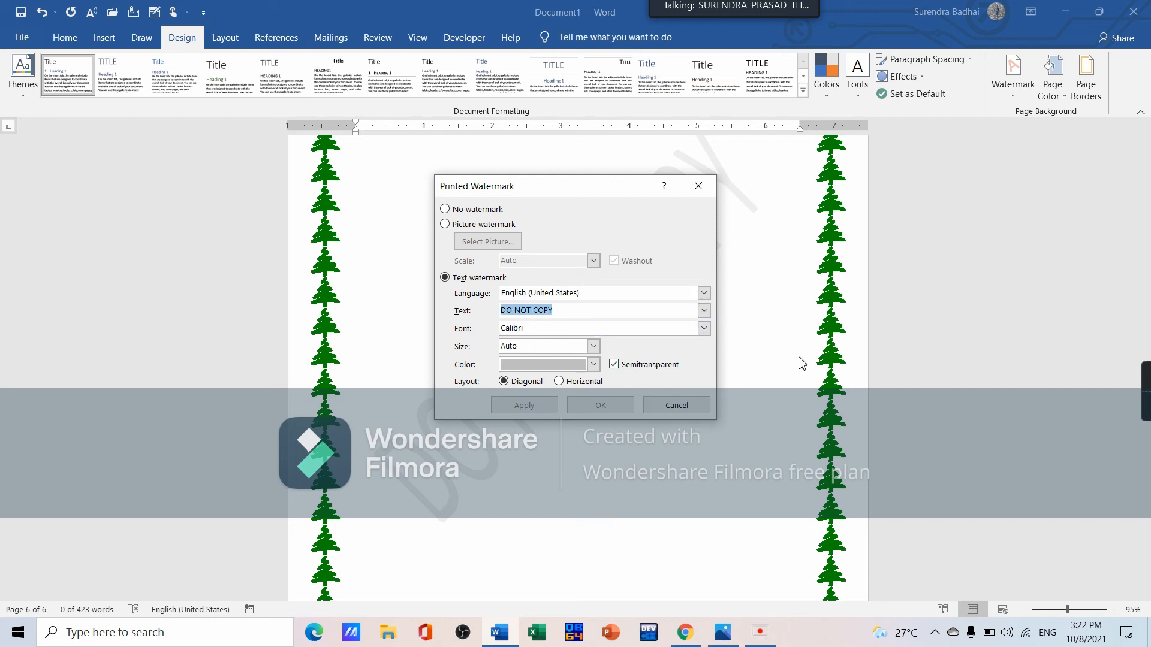
type("computer")
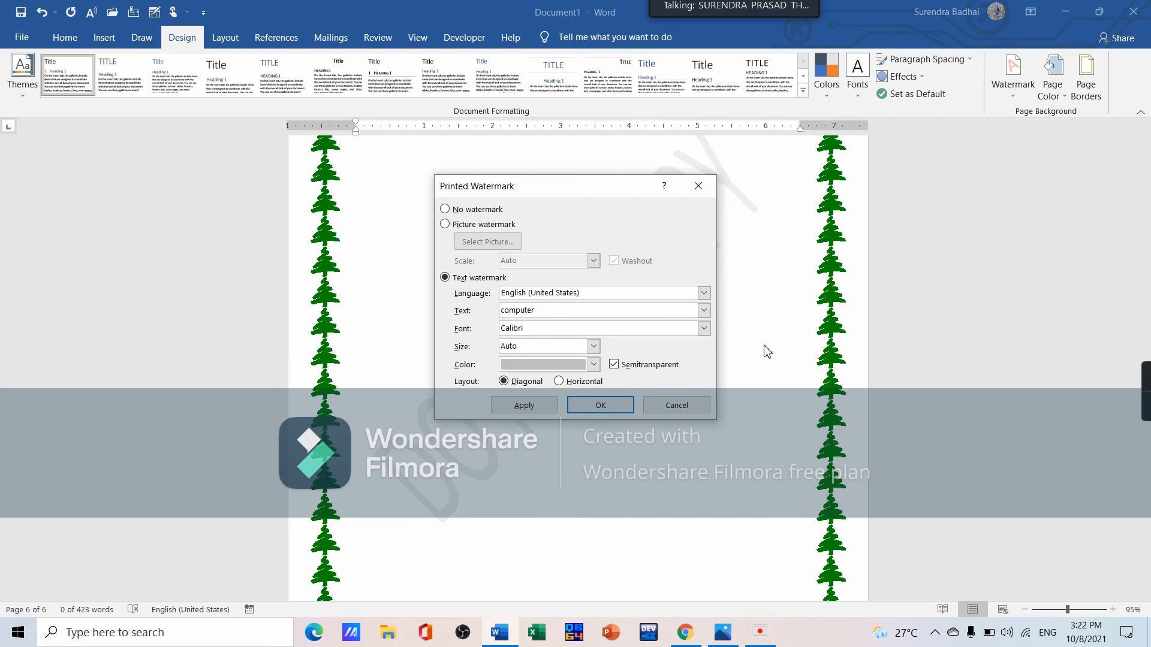
left_click(615, 405)
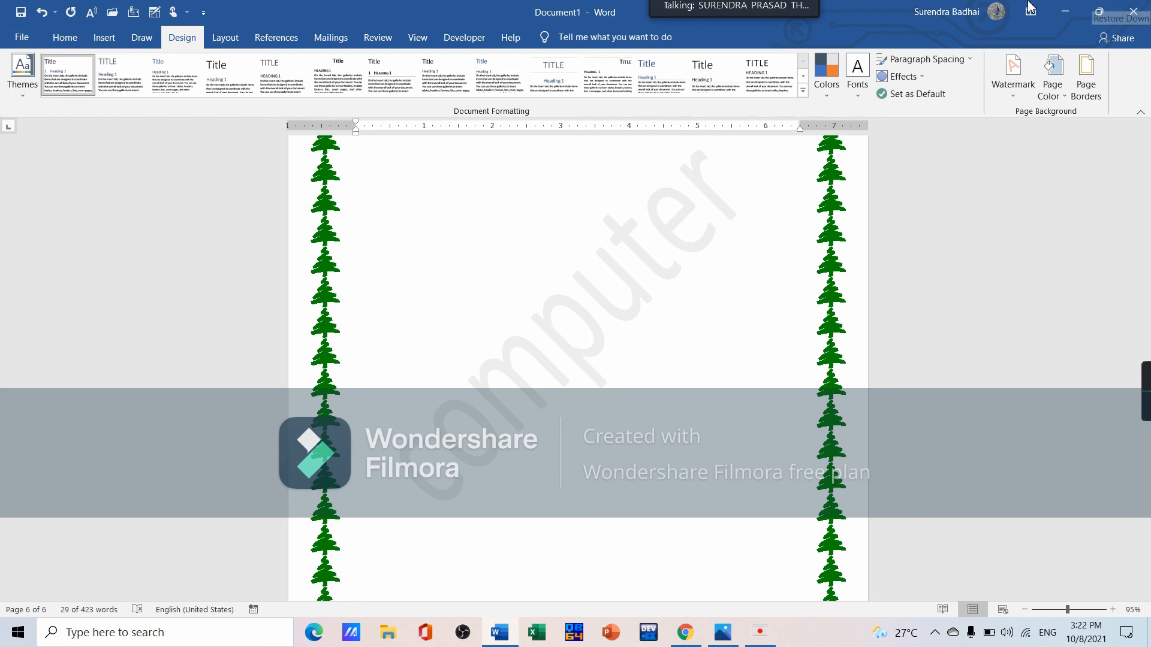
- Fill the page background with an online Bing picture from the Apple category, using the red apple on green grass
left_click(1066, 101)
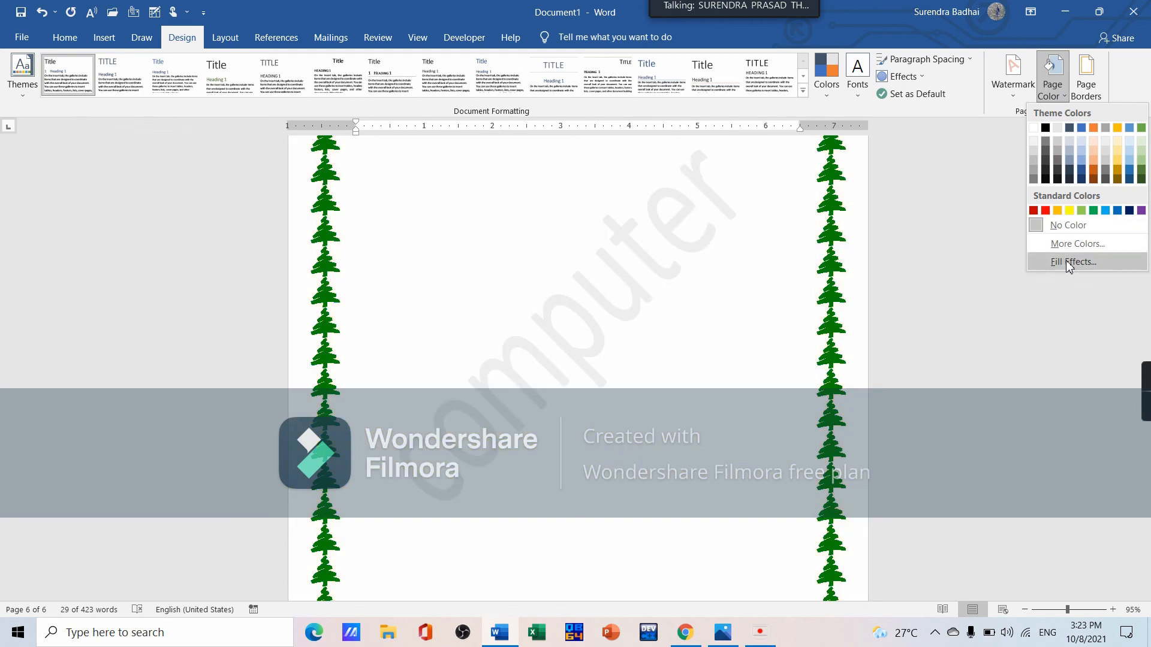
left_click(1072, 262)
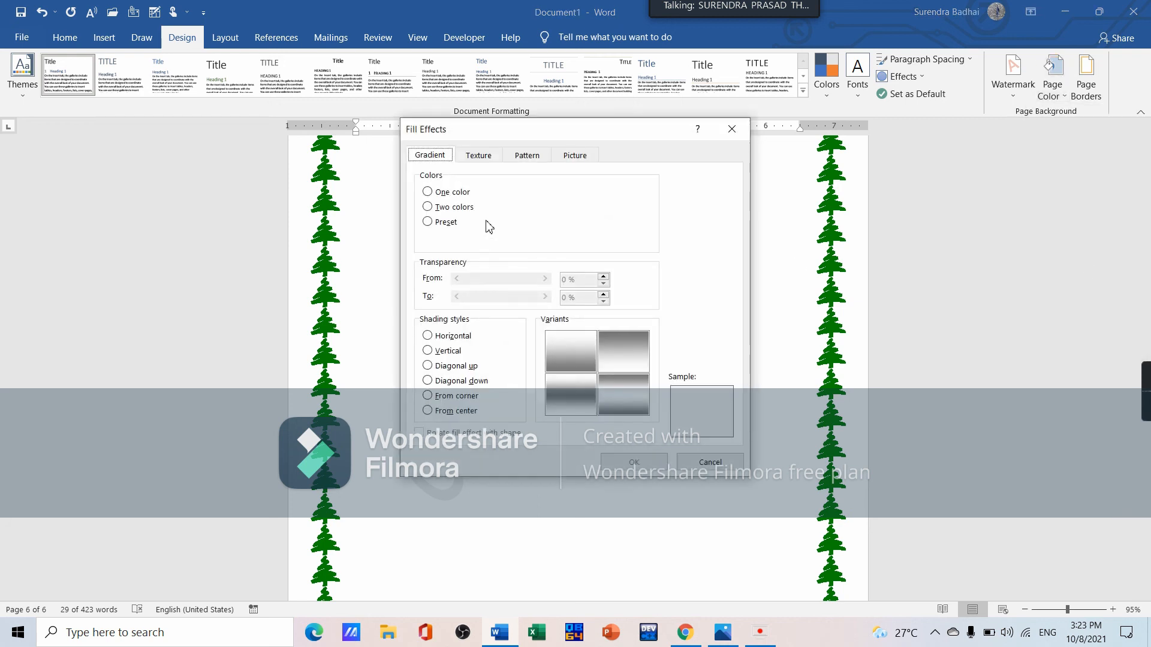
left_click(574, 157)
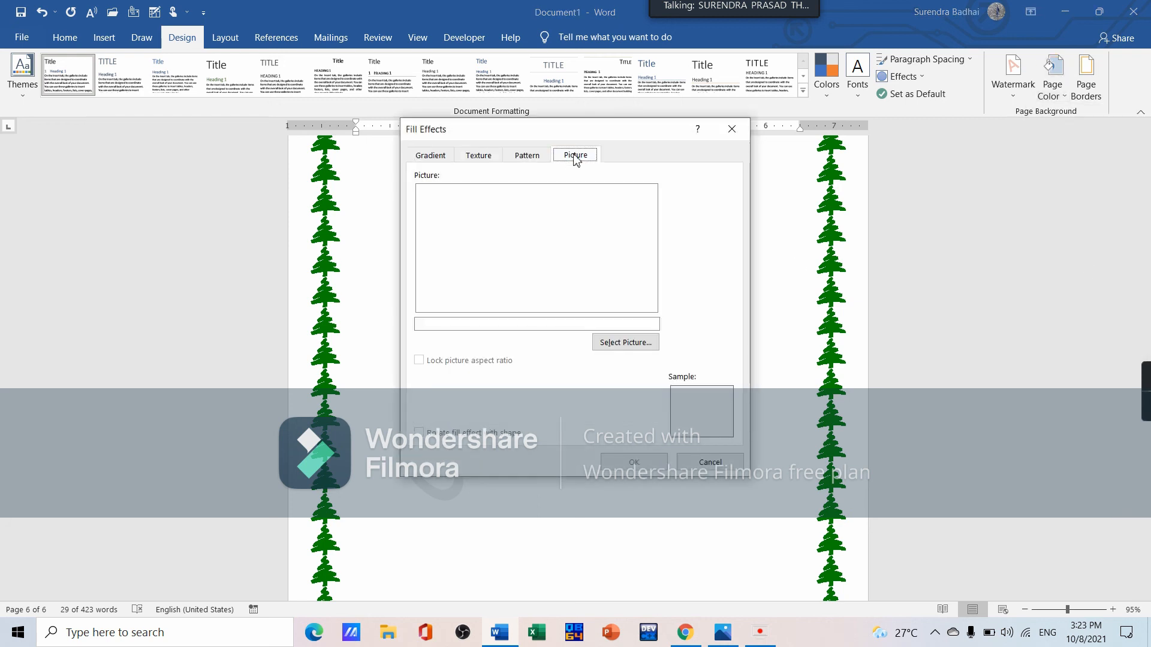
left_click(615, 344)
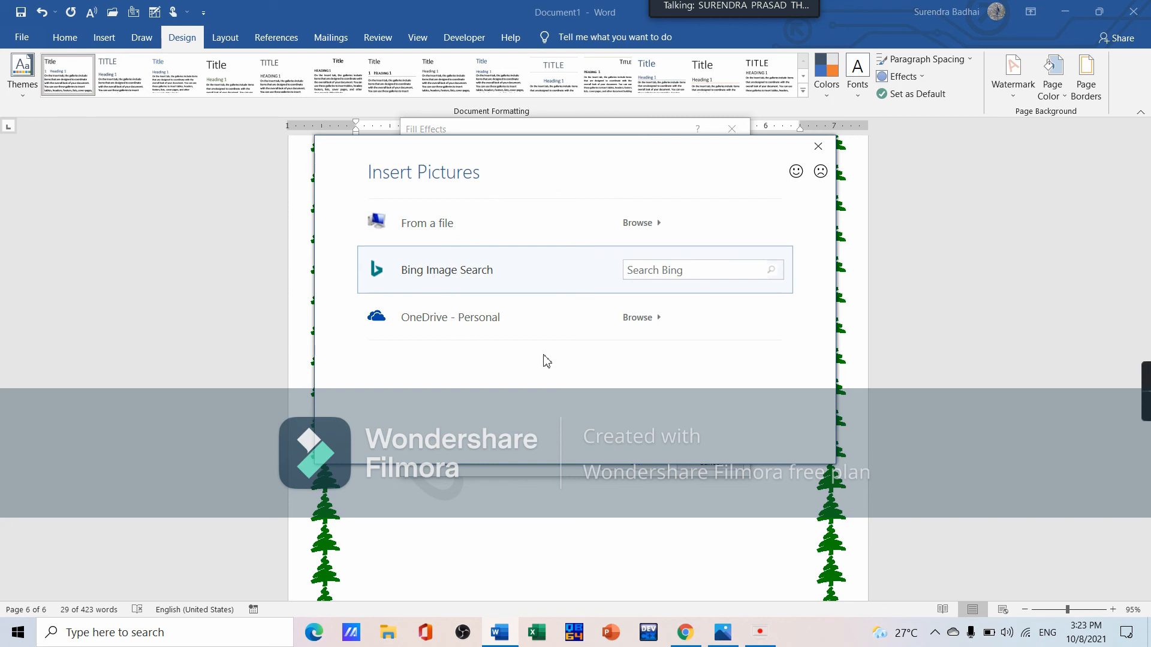
left_click(434, 282)
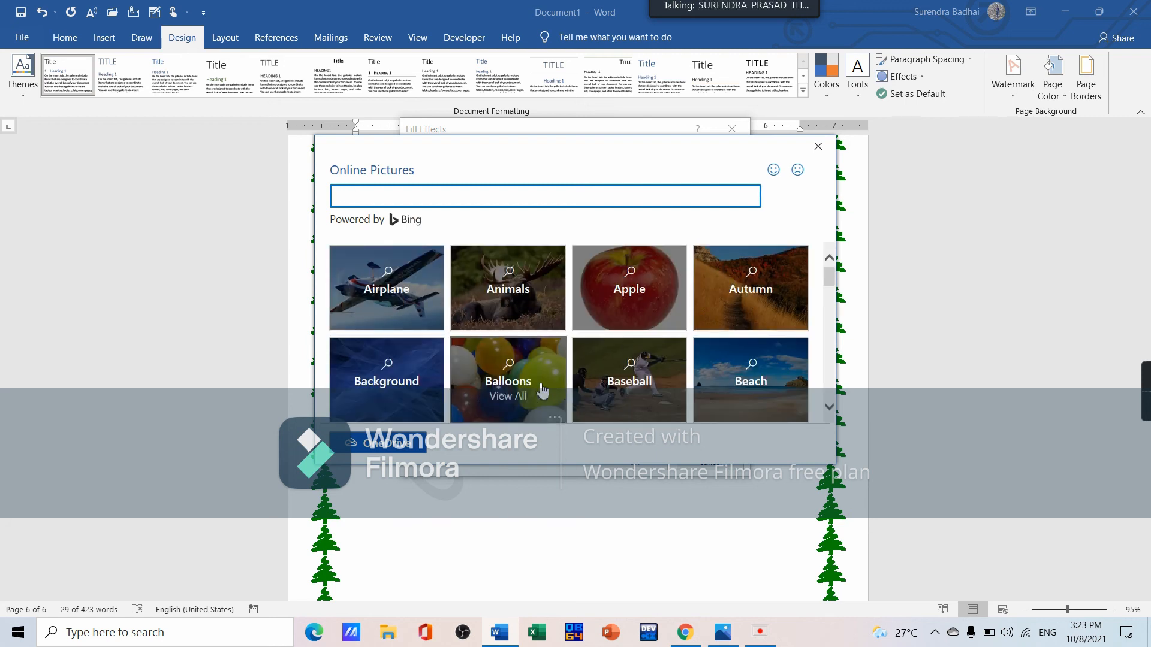
left_click(655, 300)
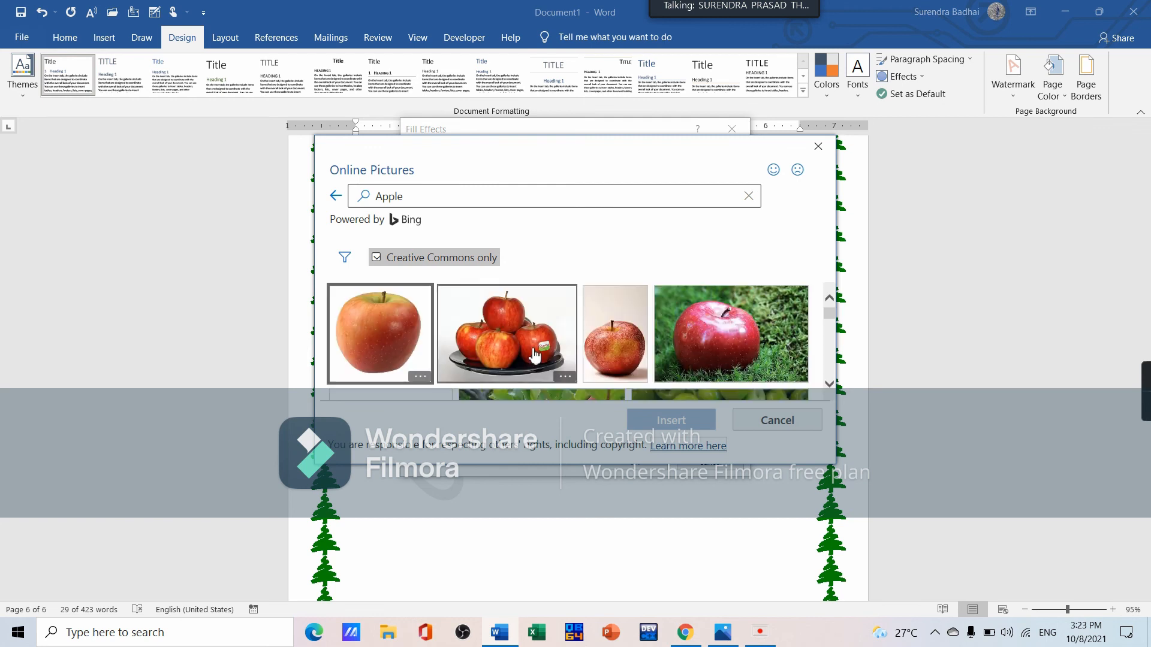
left_click(748, 332)
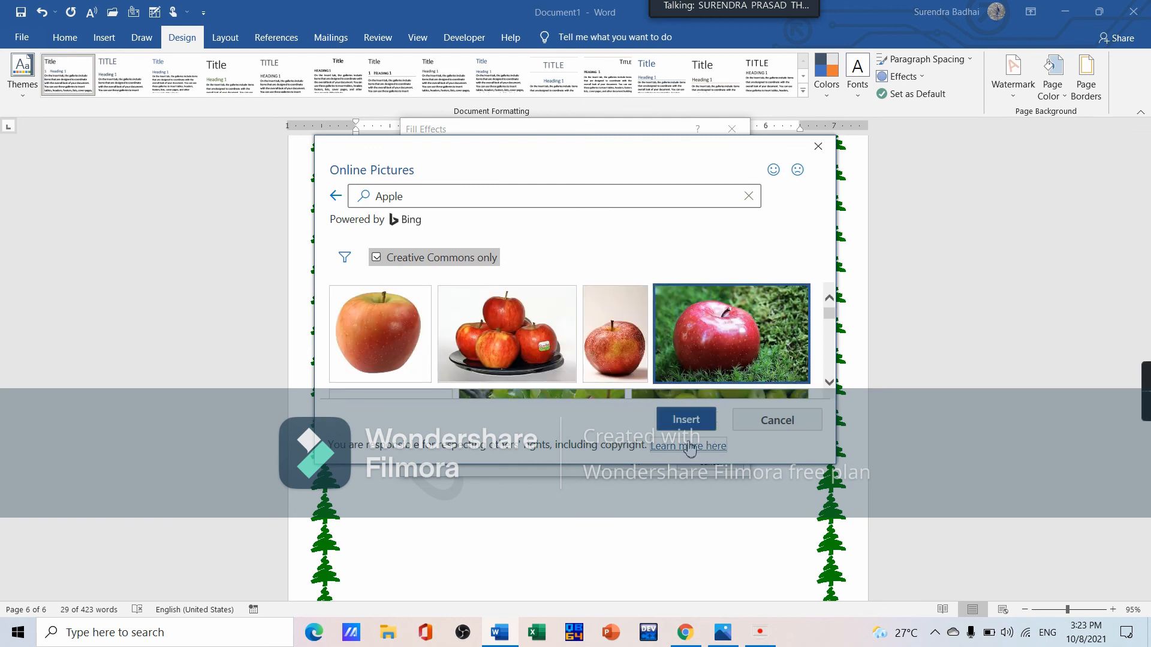
left_click(680, 419)
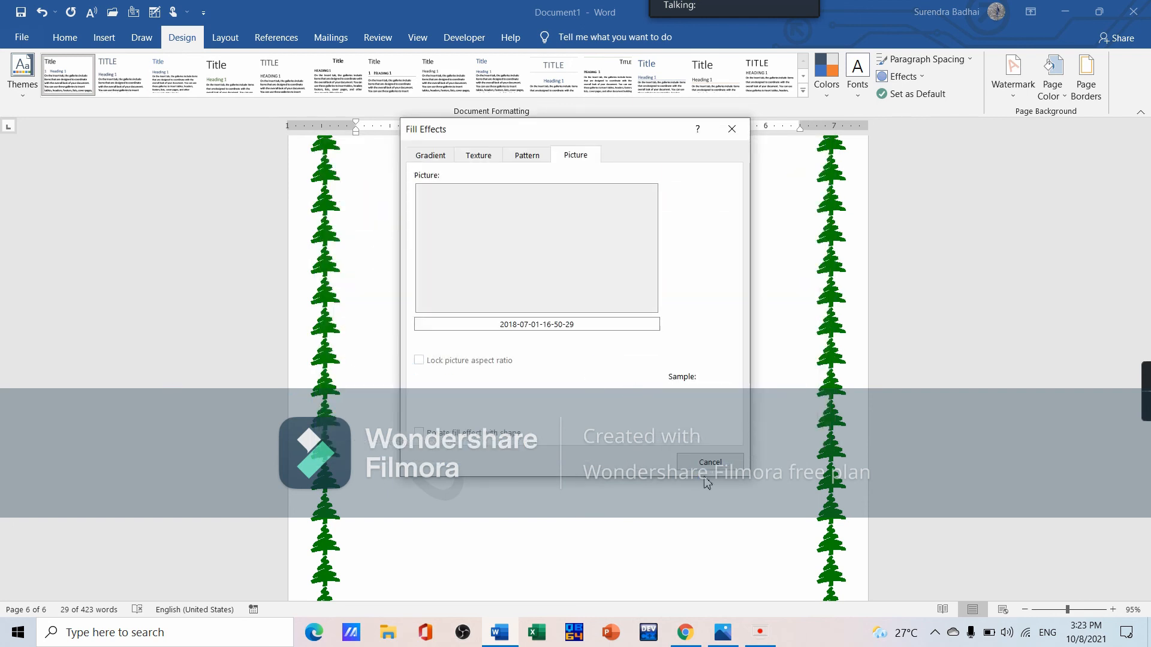
left_click(644, 462)
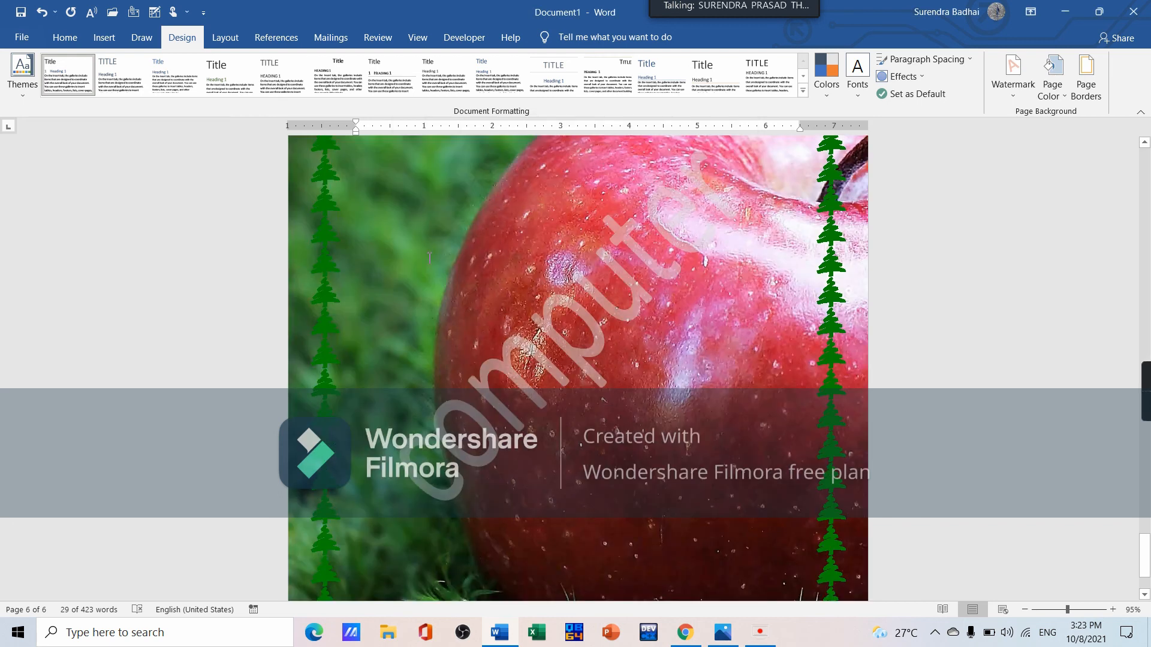
- Look through the document's pages to examine the picture background together with the tree border, watermark and text
scroll(429, 257, "up", 15)
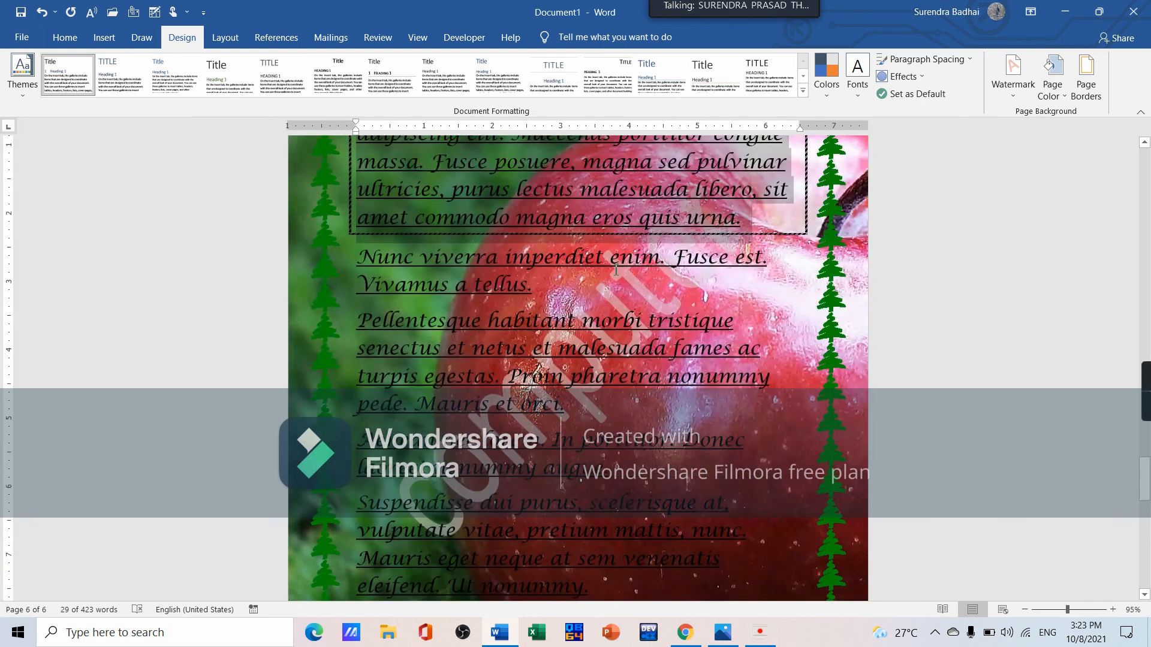
scroll(615, 269, "up", 15)
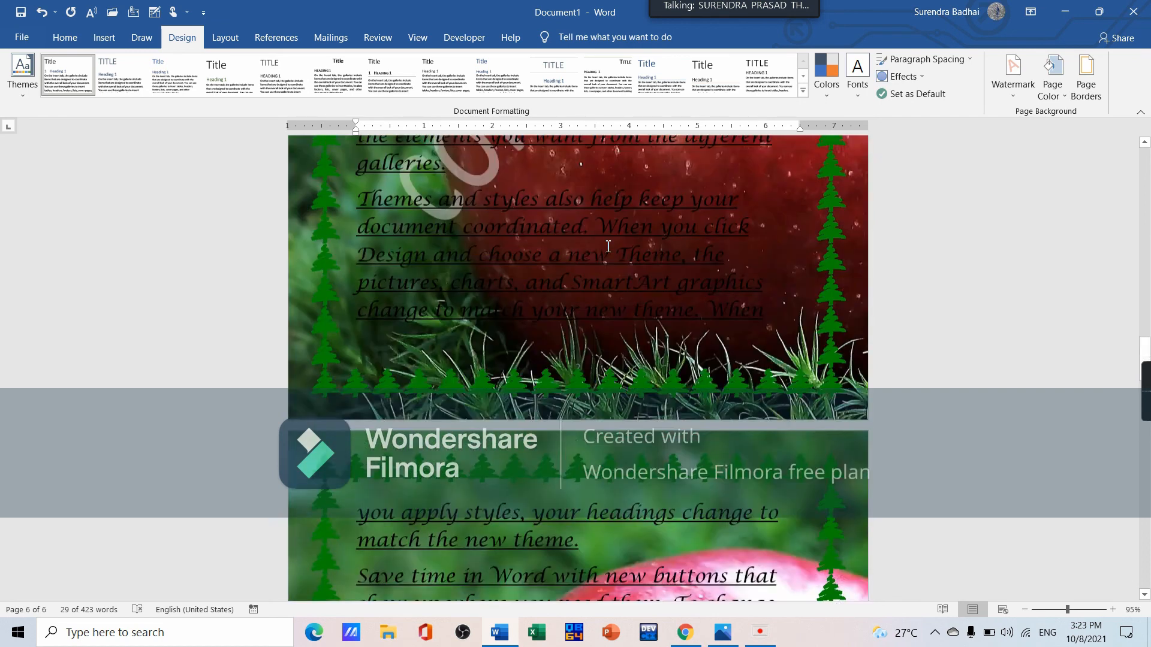
scroll(608, 247, "up", 5)
scroll(607, 246, "down", 10)
scroll(608, 247, "down", 10)
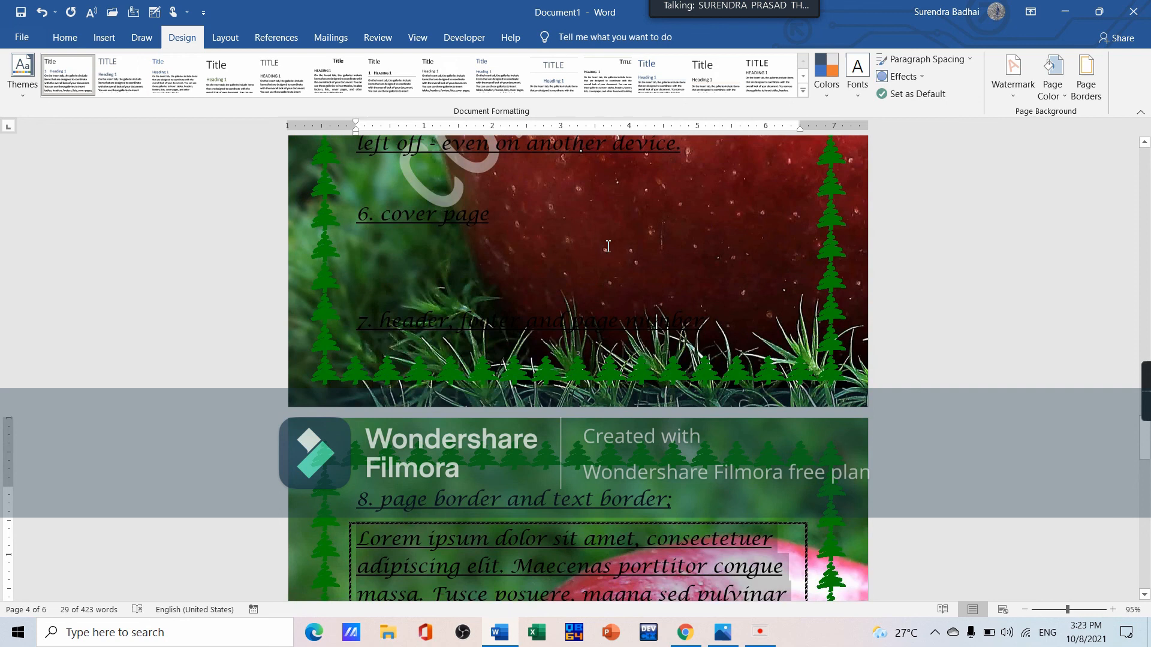
scroll(608, 246, "down", 5)
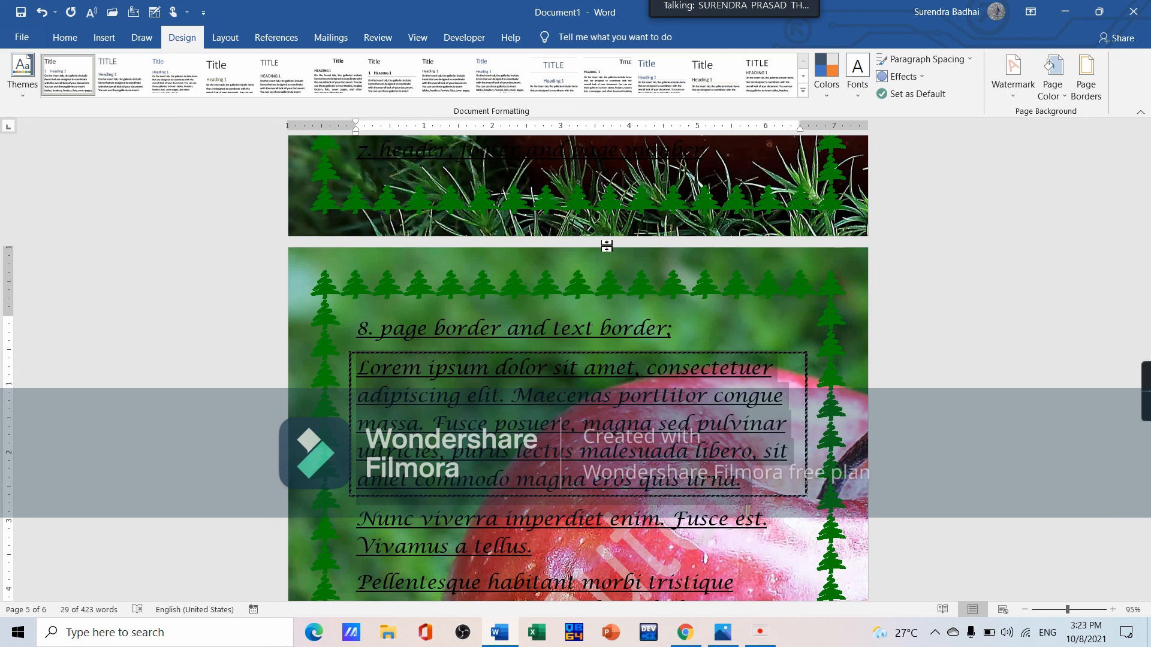
scroll(607, 246, "down", 10)
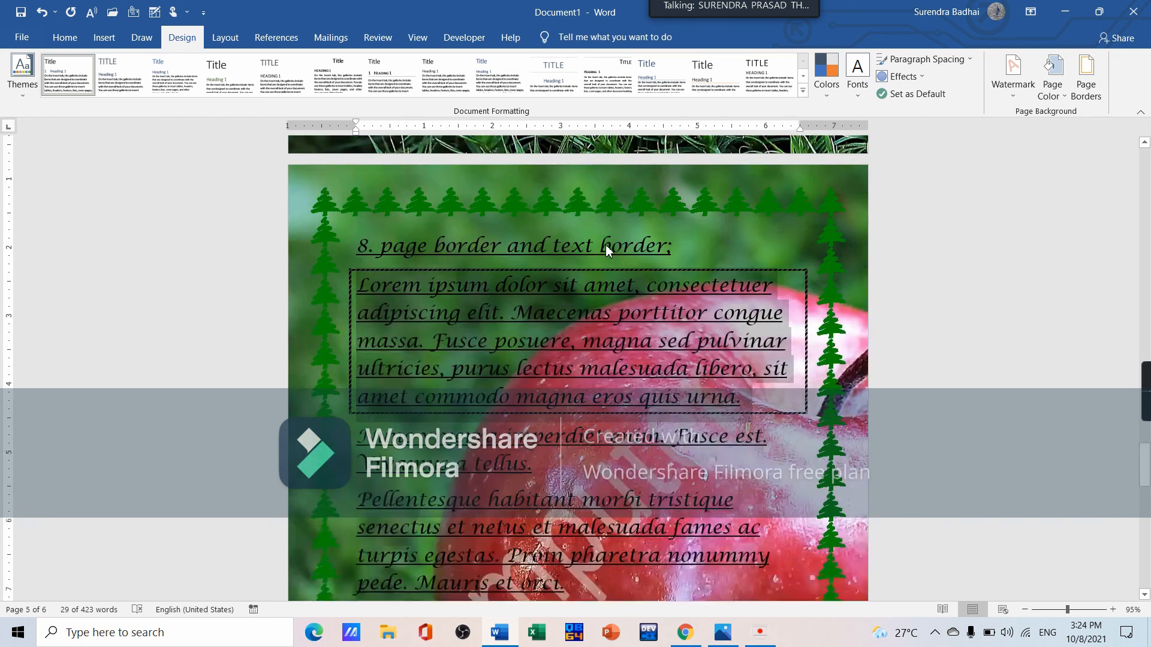
scroll(610, 259, "down", 3)
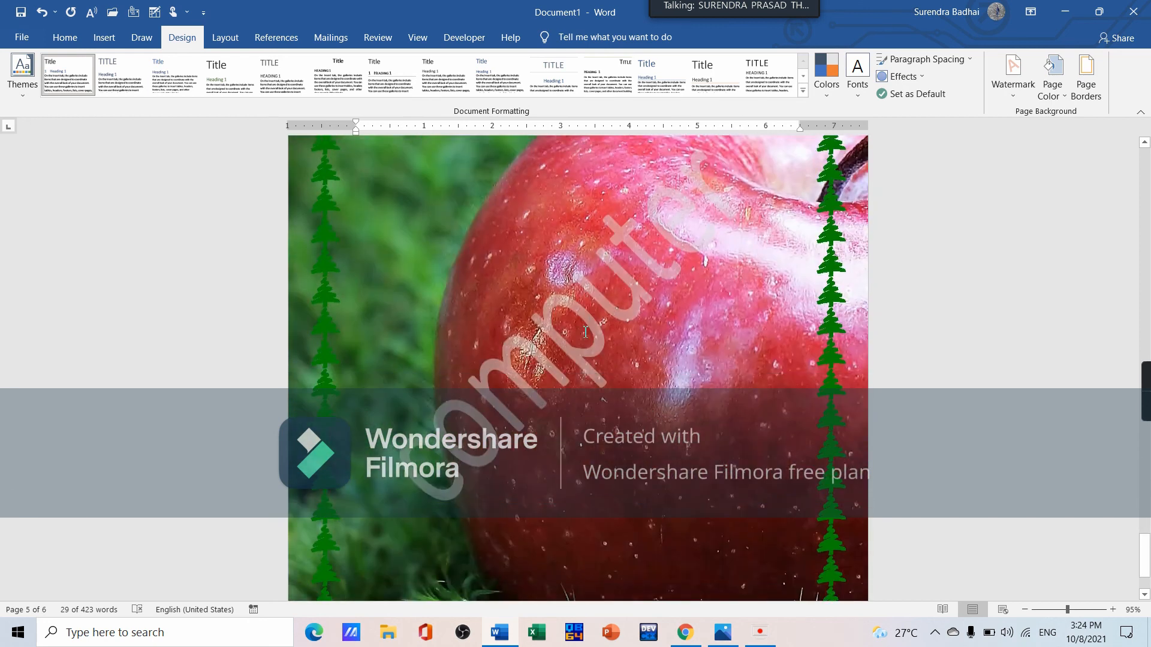
left_click(491, 303)
scroll(484, 270, "up", 2)
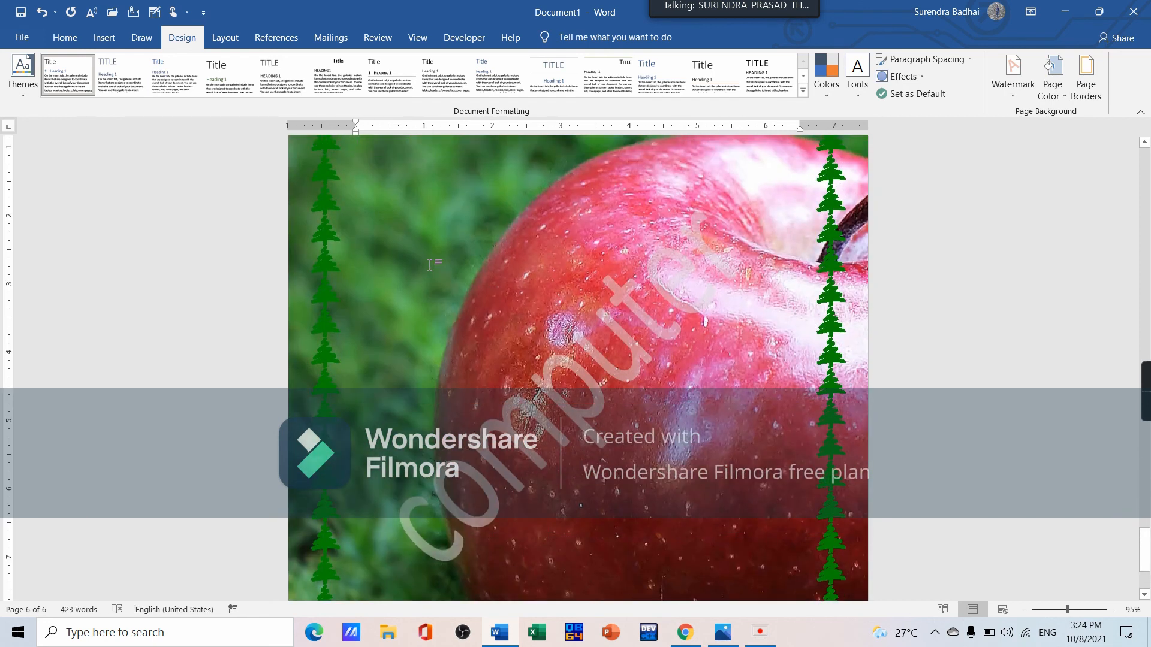
scroll(429, 264, "up", 3)
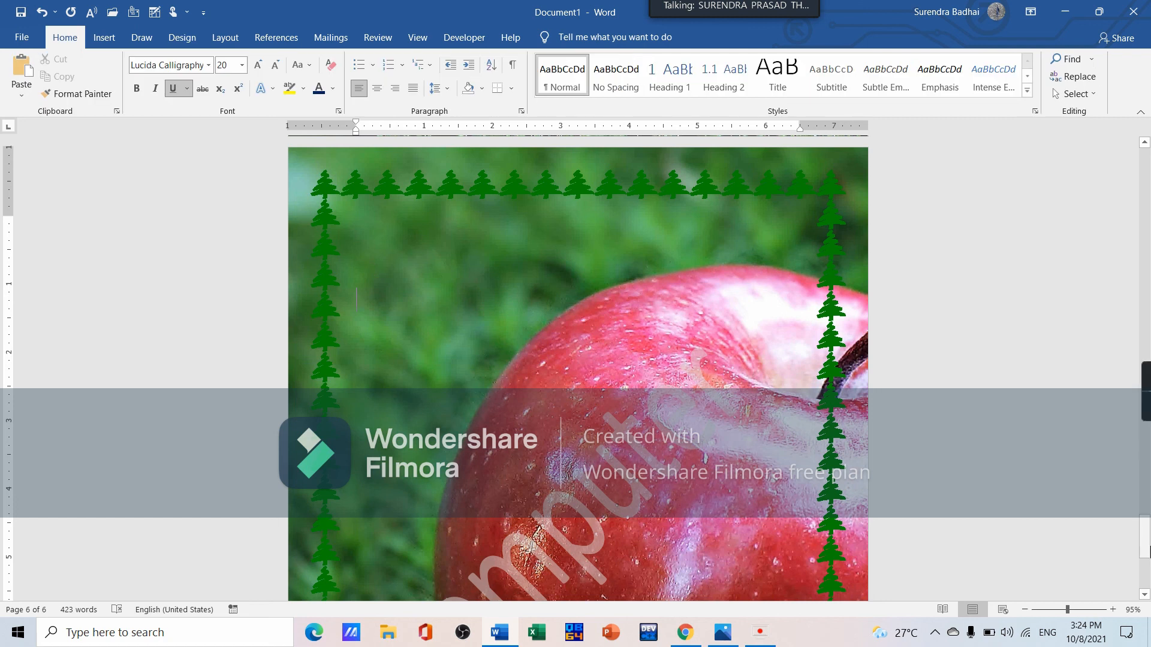
- Insert four blank lines above the "Activity 1. SmartArt:" line on the page after the cover
left_click_drag(1149, 547, 1145, 170)
scroll(498, 326, "down", 10)
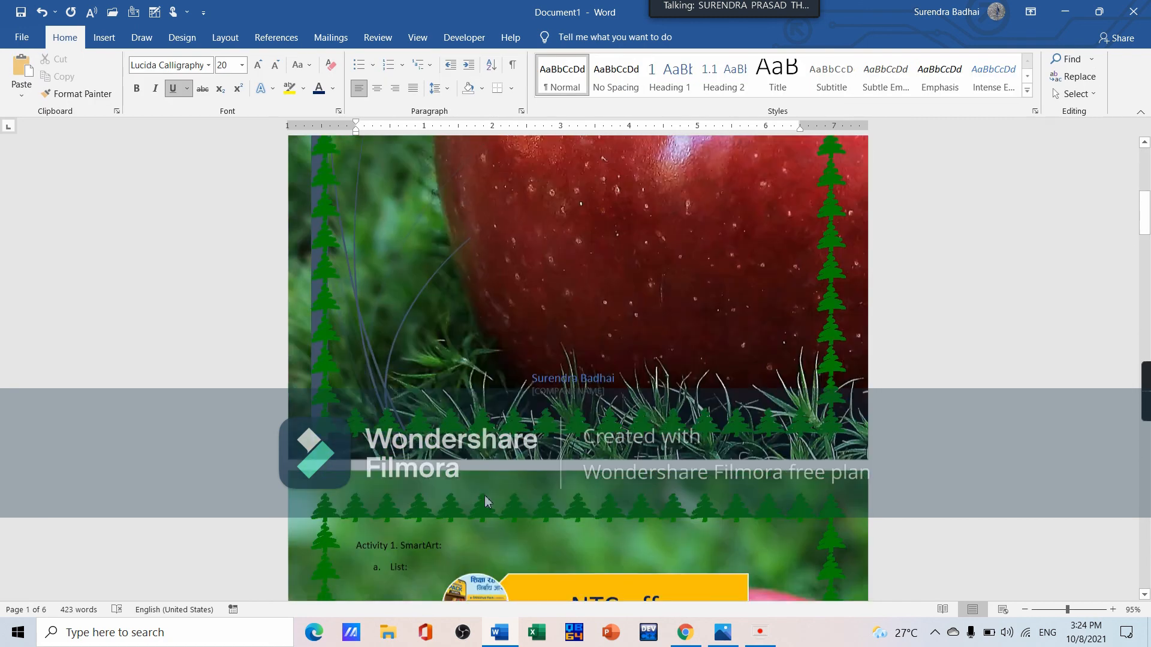
scroll(362, 486, "down", 1)
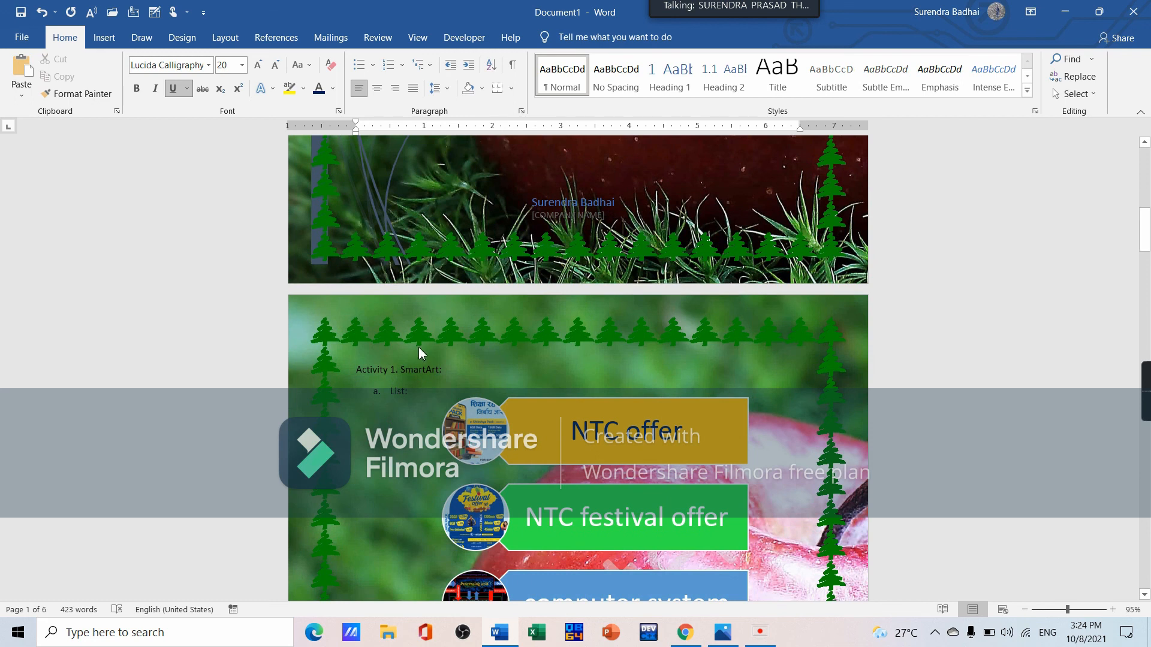
left_click(350, 355)
key("Return")
key("Return")
key("Return")
key("Return")
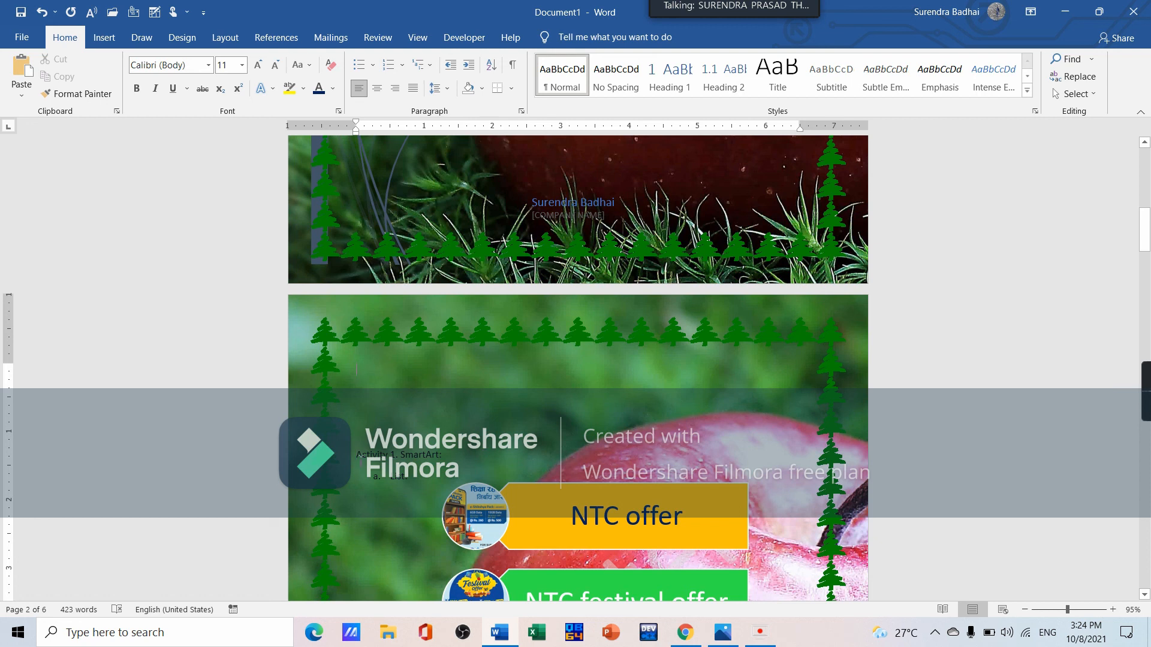
- Apply the Heading 1 style to the "Activity 1. SmartArt:" and "Activity 2. See in page no. 1" lines
left_click_drag(468, 447, 452, 459)
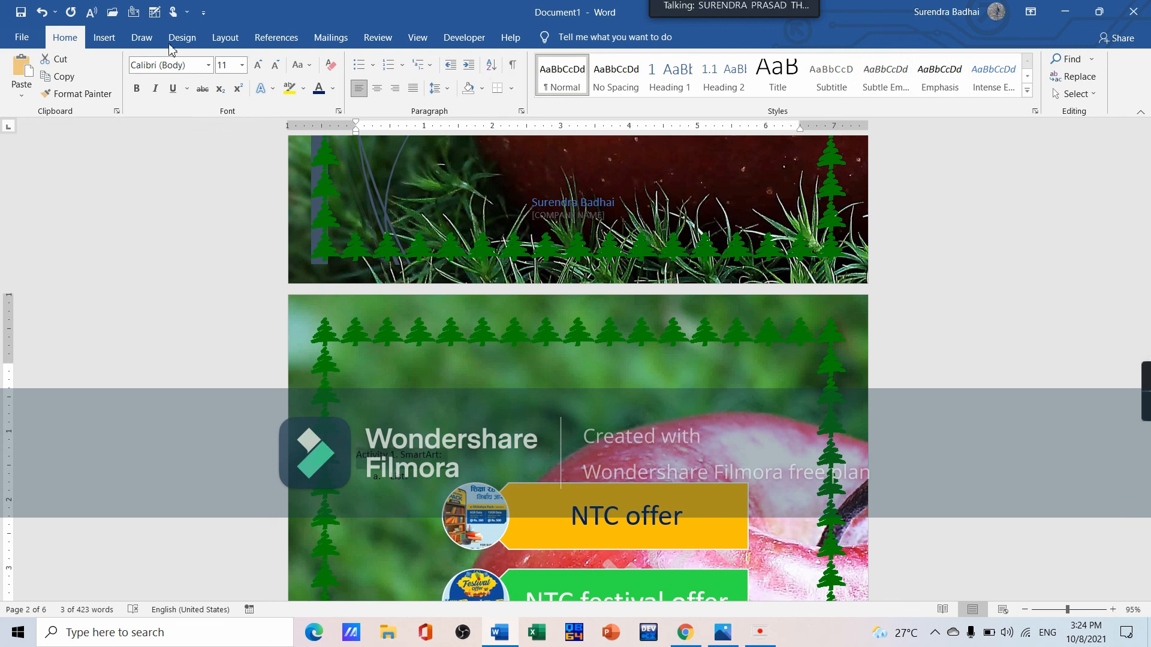
left_click(668, 88)
scroll(536, 398, "down", 3)
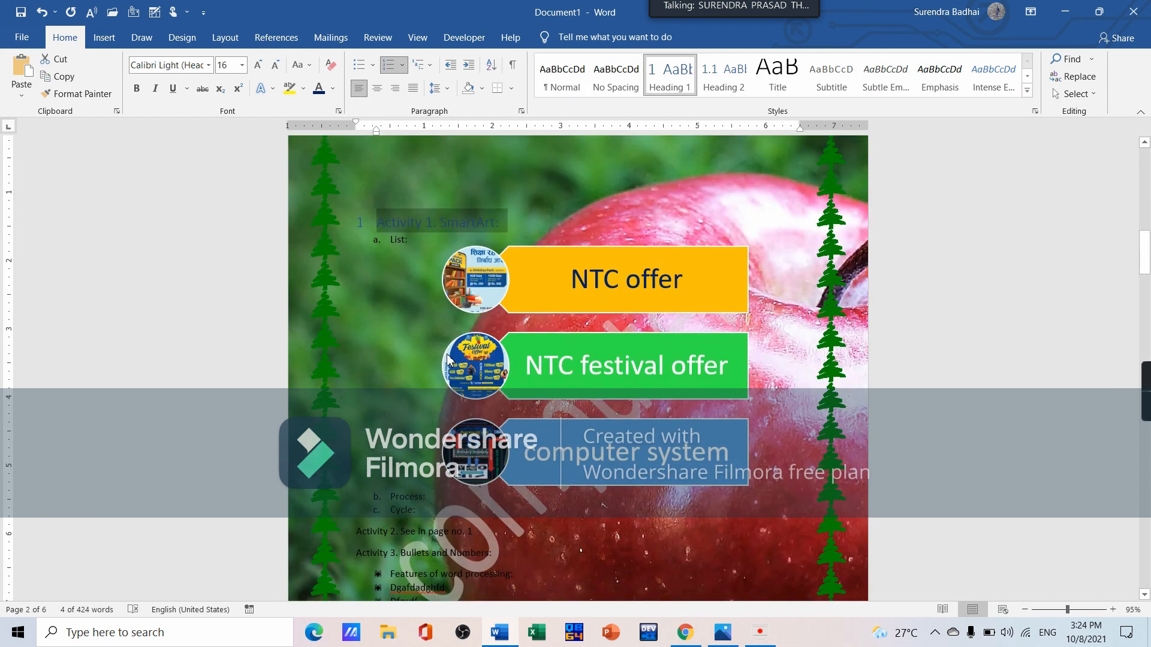
scroll(537, 399, "down", 3)
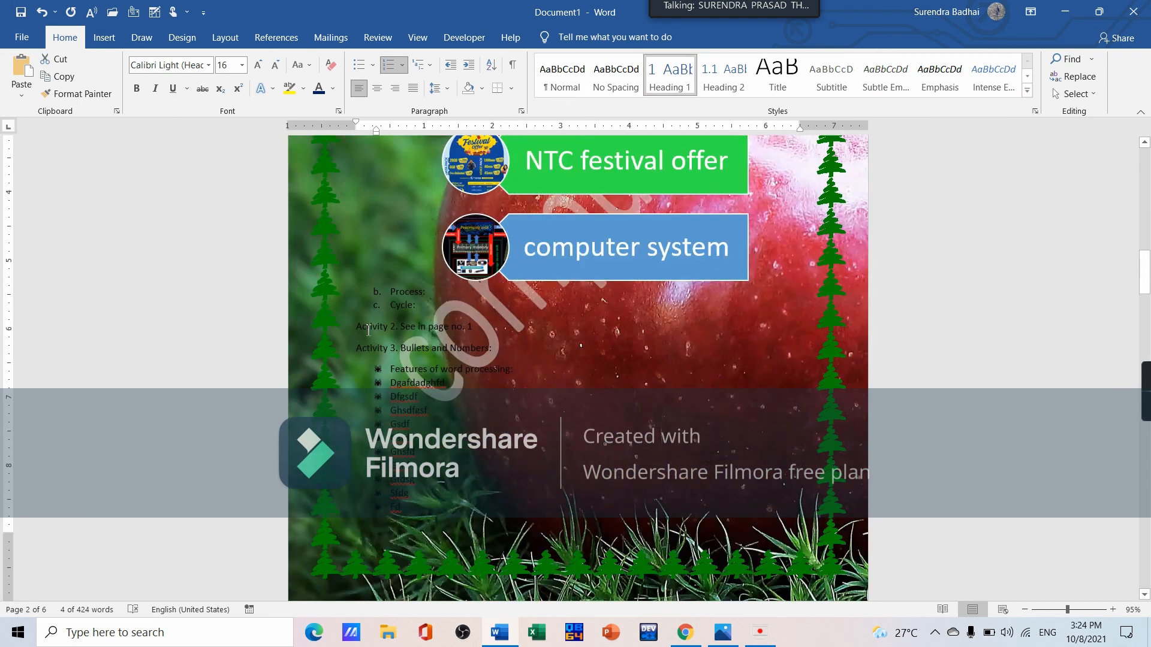
left_click_drag(368, 329, 473, 329)
left_click(686, 79)
- Apply the Heading 1 style to the "Activity 3. Bullets and Numbers:" and "Activity 4. Nested number list and bullets:" lines
left_click_drag(359, 350, 492, 351)
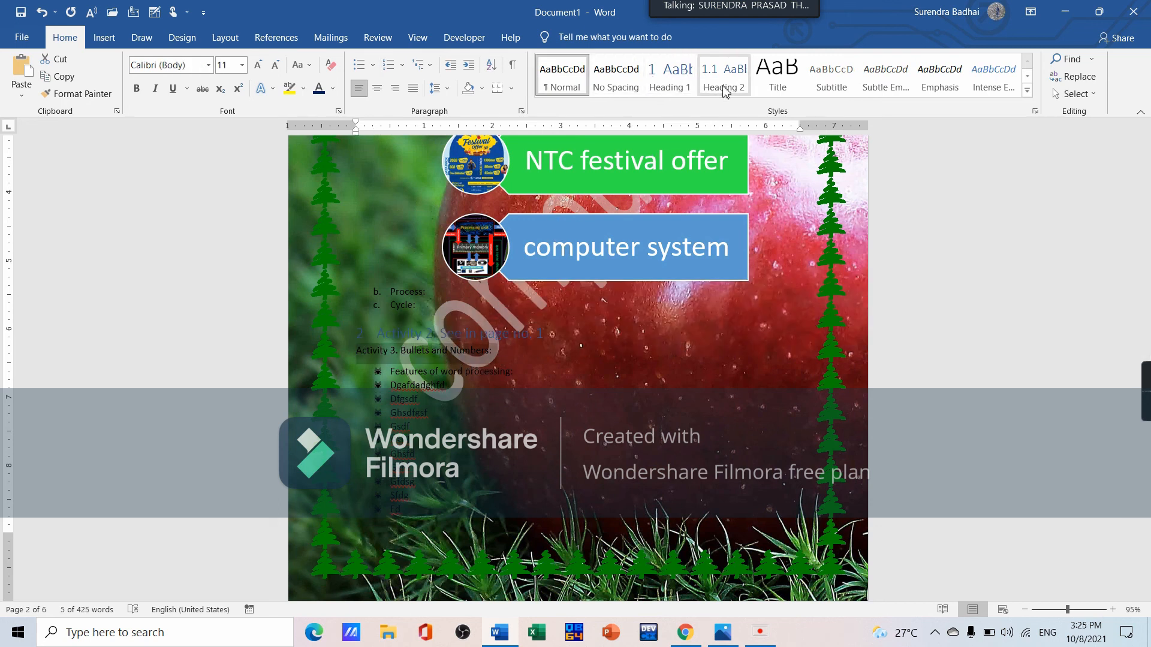
left_click(671, 83)
scroll(467, 397, "down", 1)
scroll(466, 397, "down", 10)
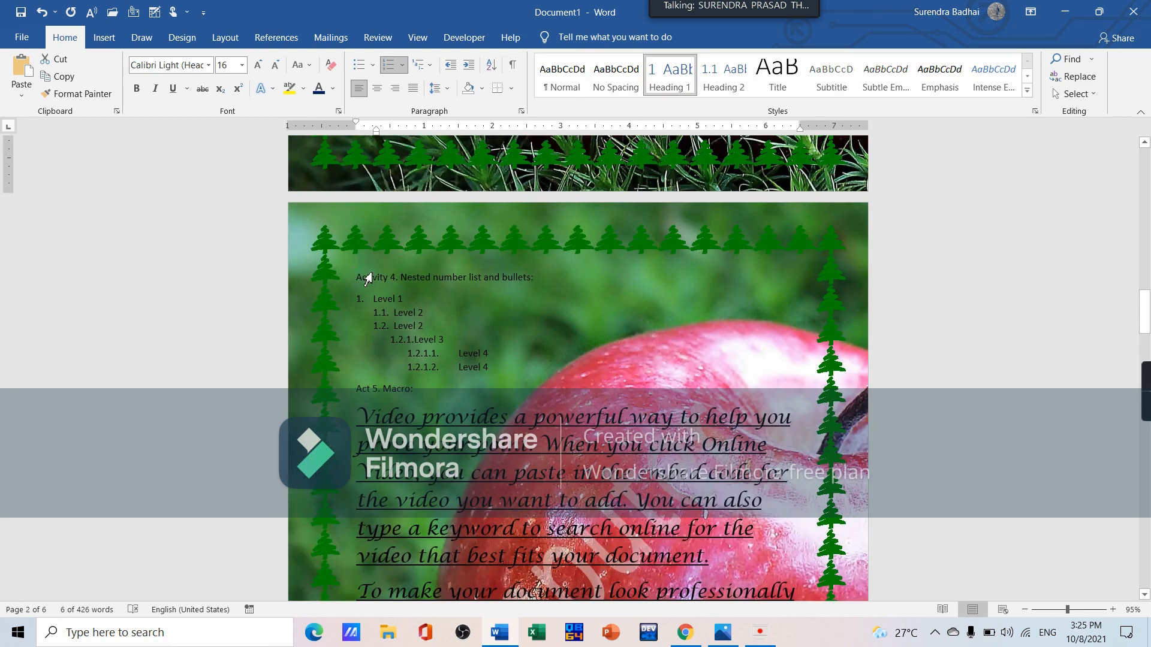
left_click(337, 292)
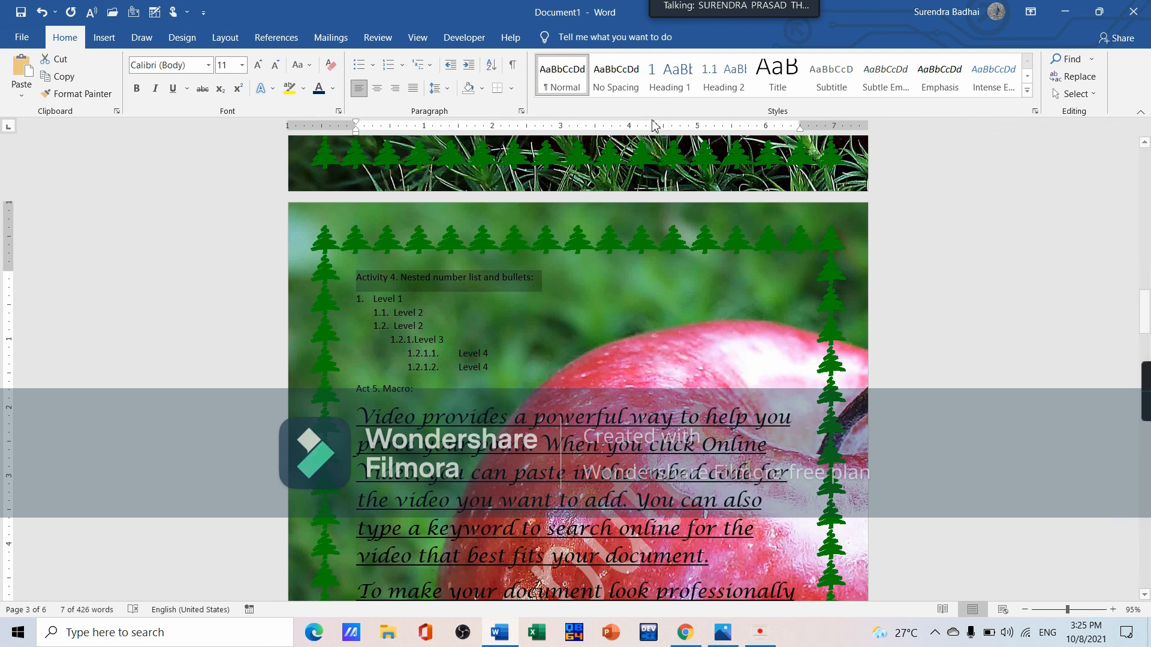
left_click(670, 81)
- Insert the built-in Automatic Table 2 table of contents in the blank space above the Activity 1 heading
scroll(577, 375, "up", 15)
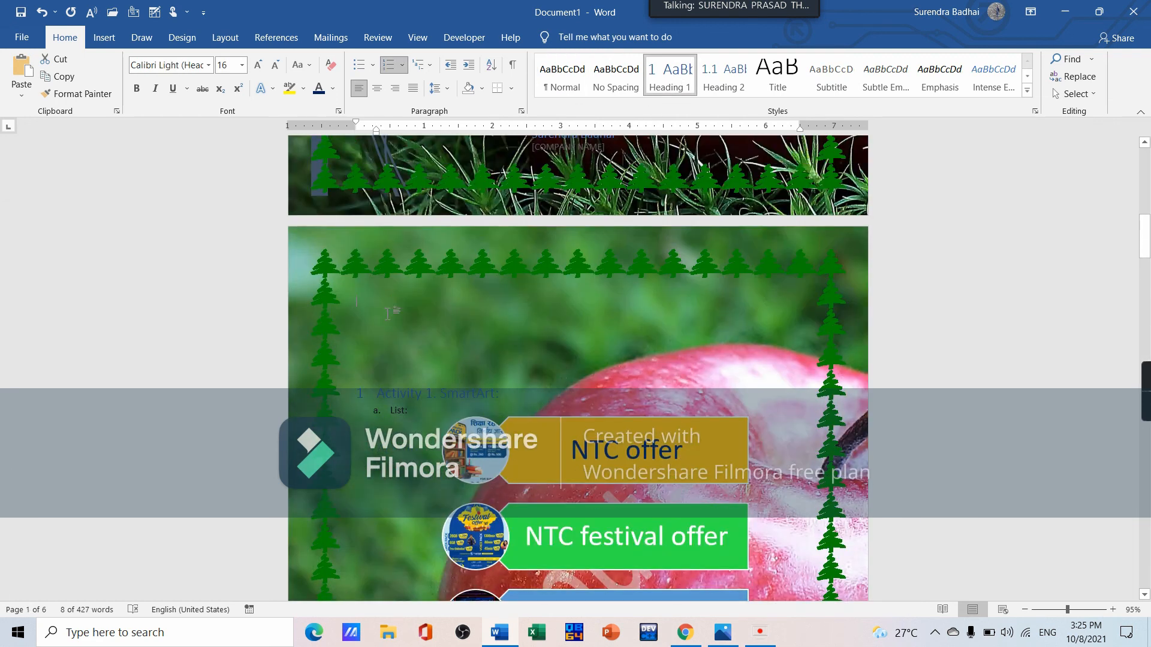
left_click(377, 316)
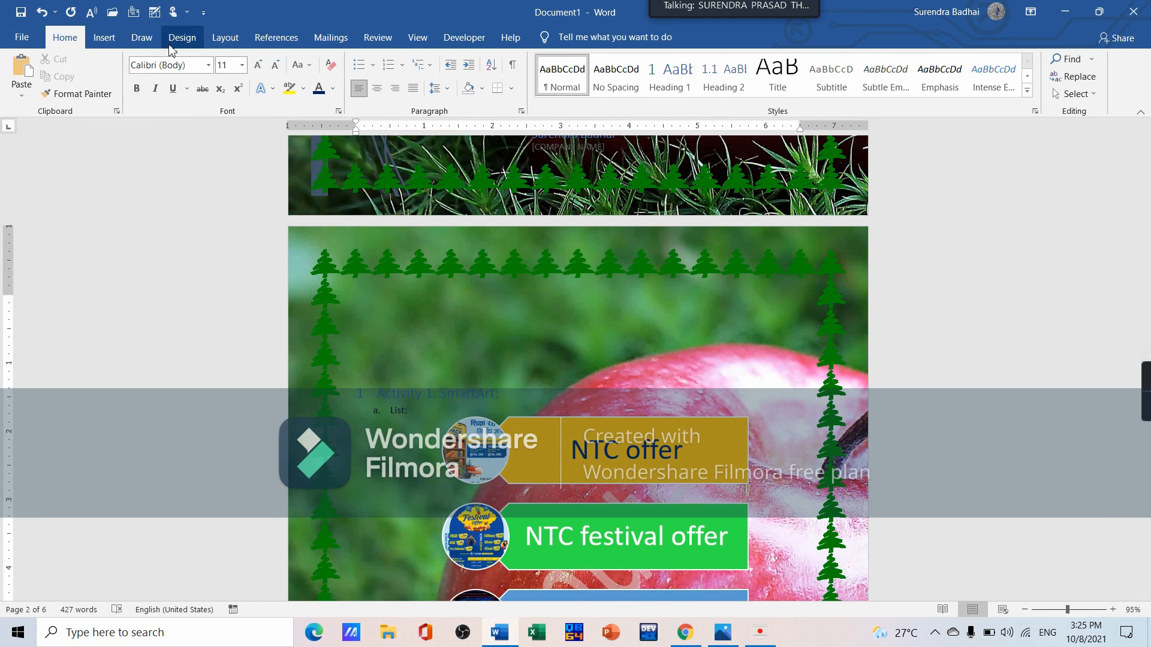
left_click(276, 38)
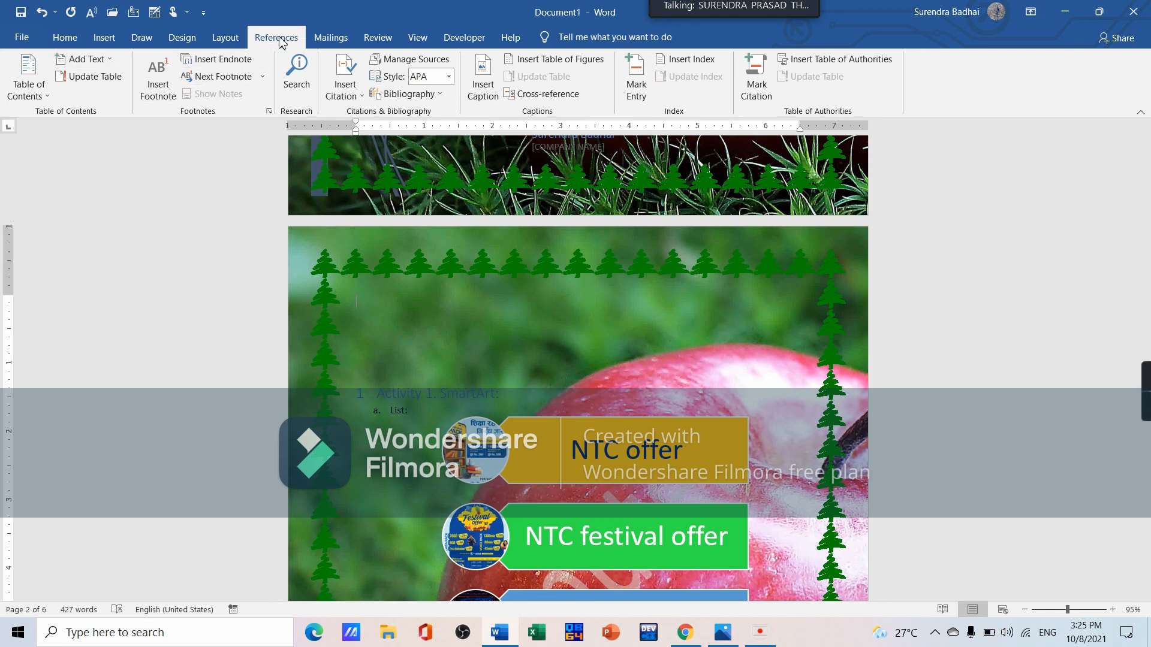
left_click(22, 85)
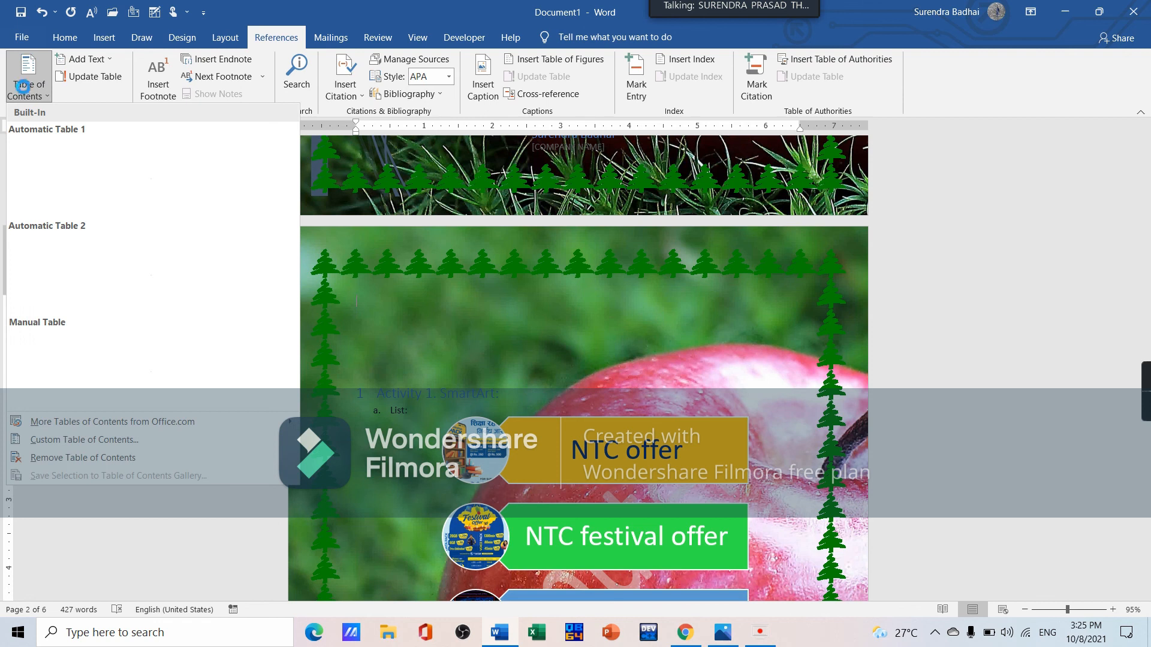
left_click(74, 284)
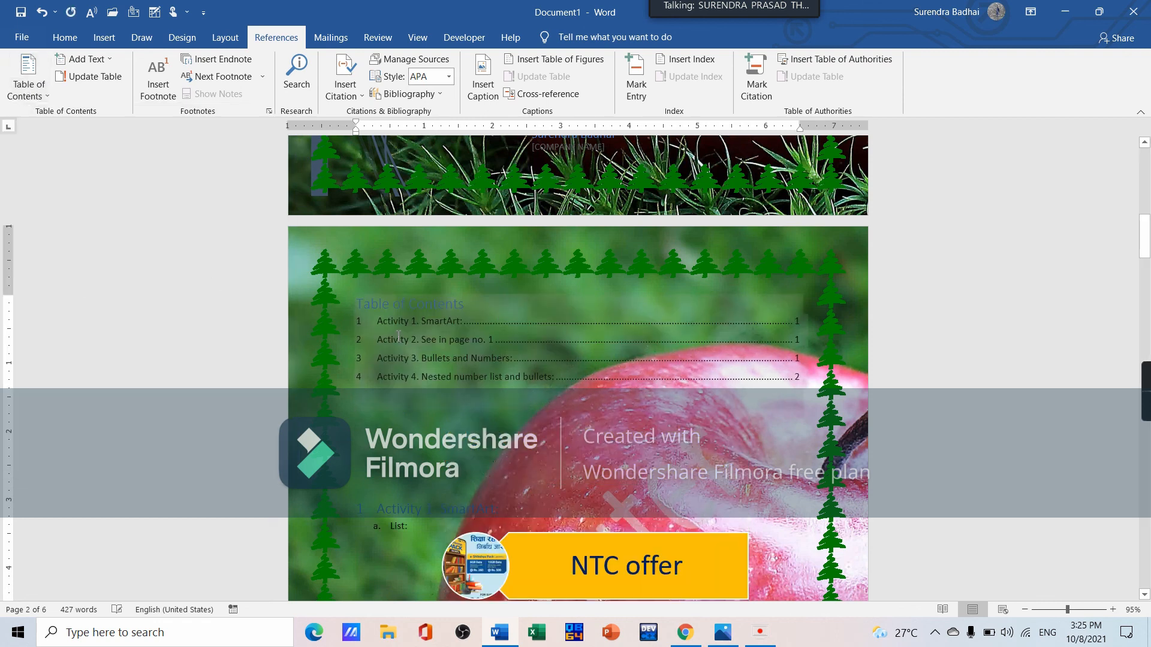
left_click(510, 358)
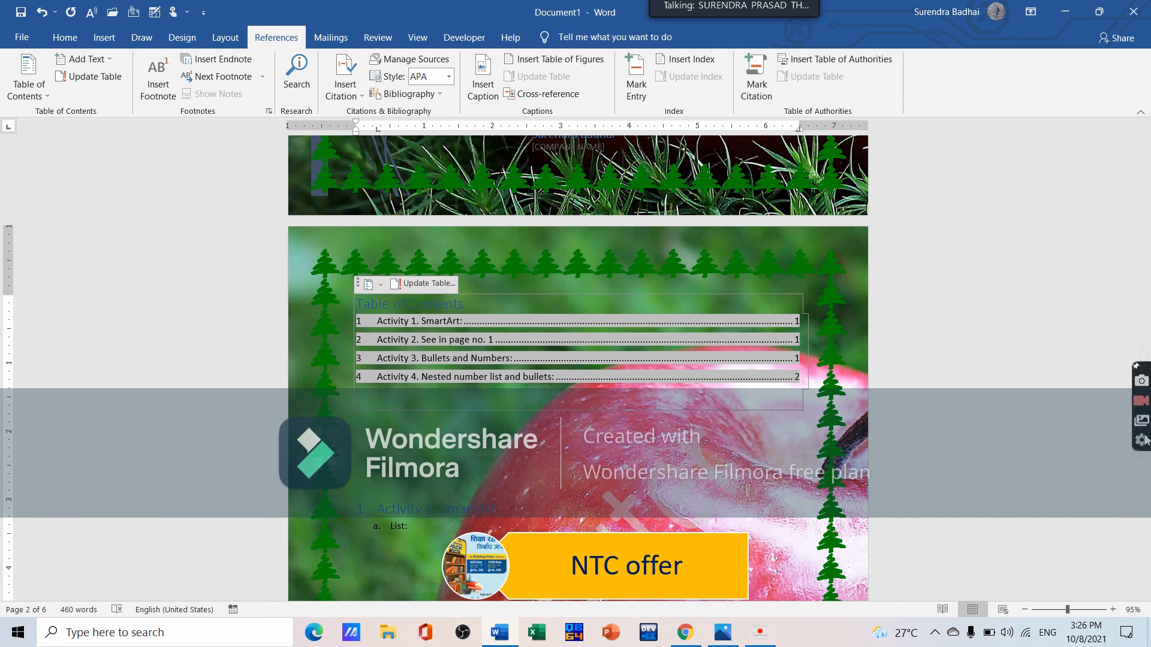
left_click(1142, 401)
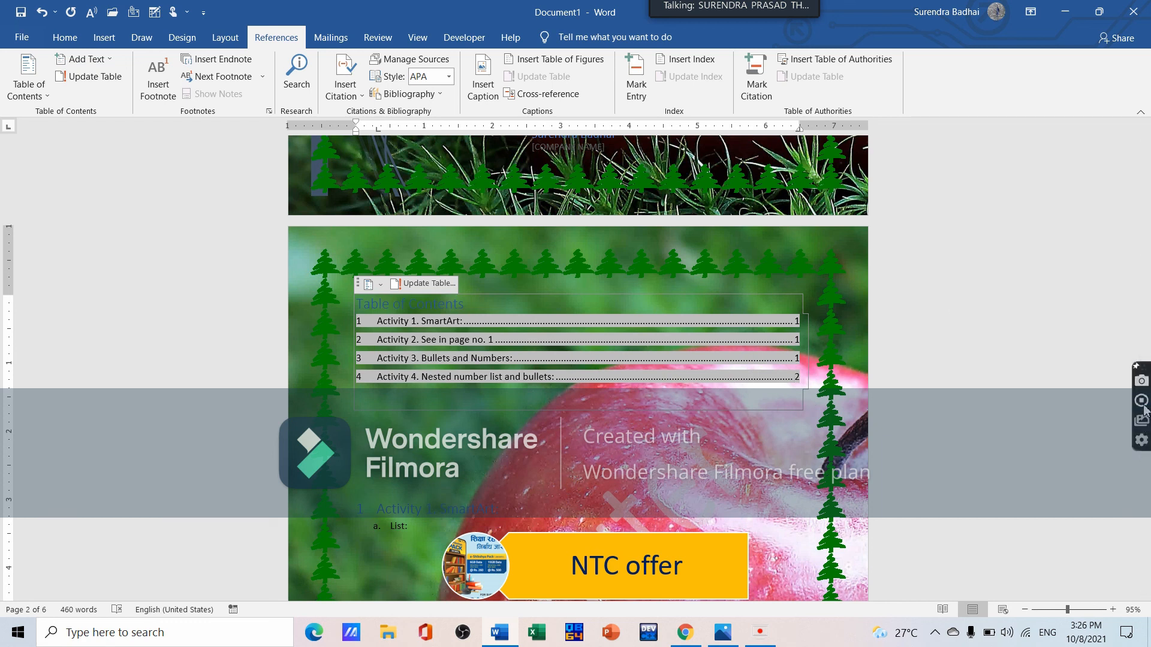